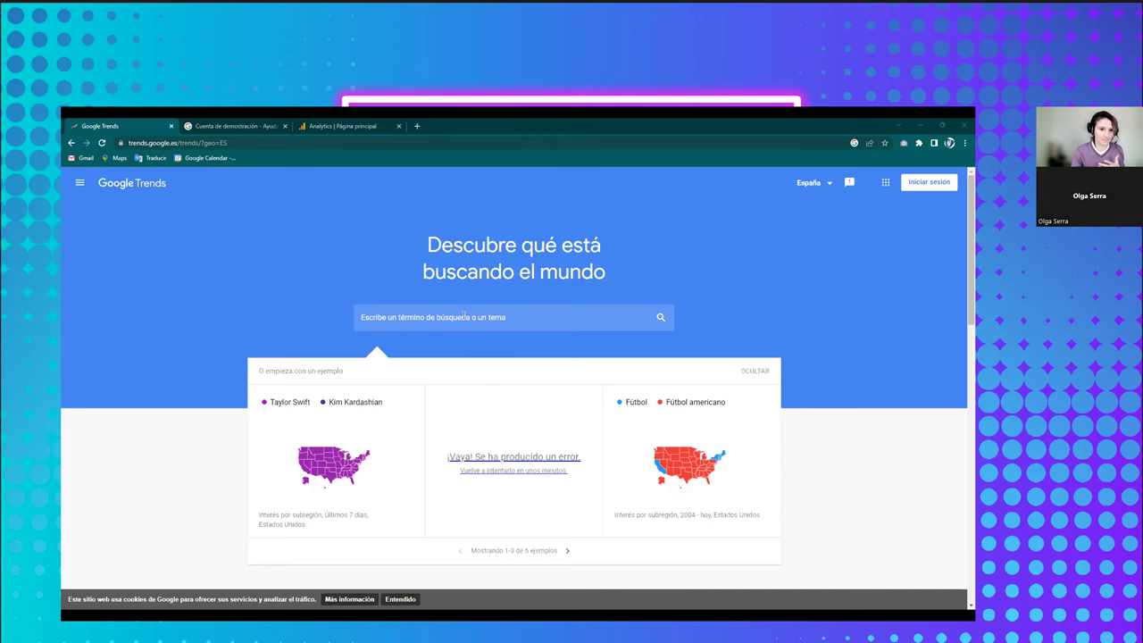
Search Google Trends for the term "hotel"
left_click(464, 316)
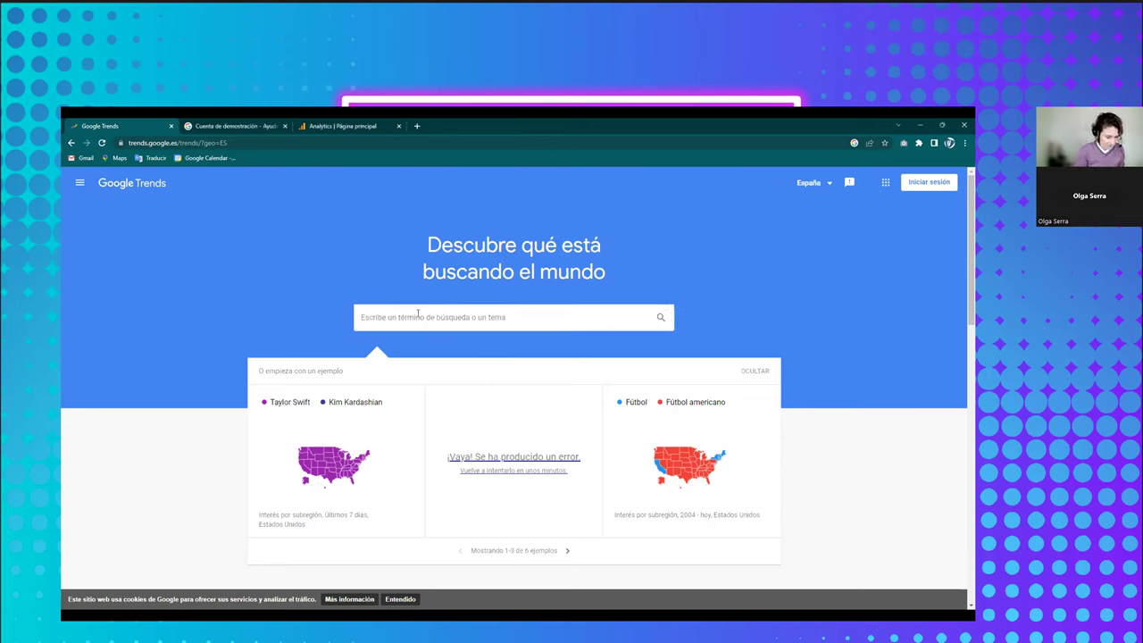
type("hotel")
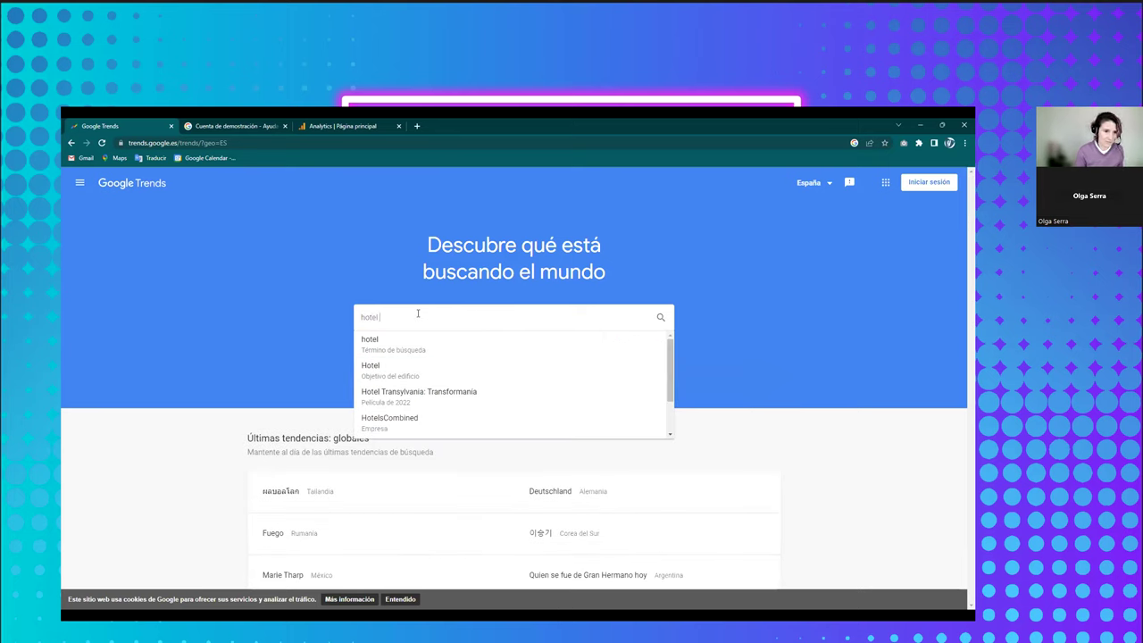
type("canet")
double_click(417, 313)
key("BackSpace")
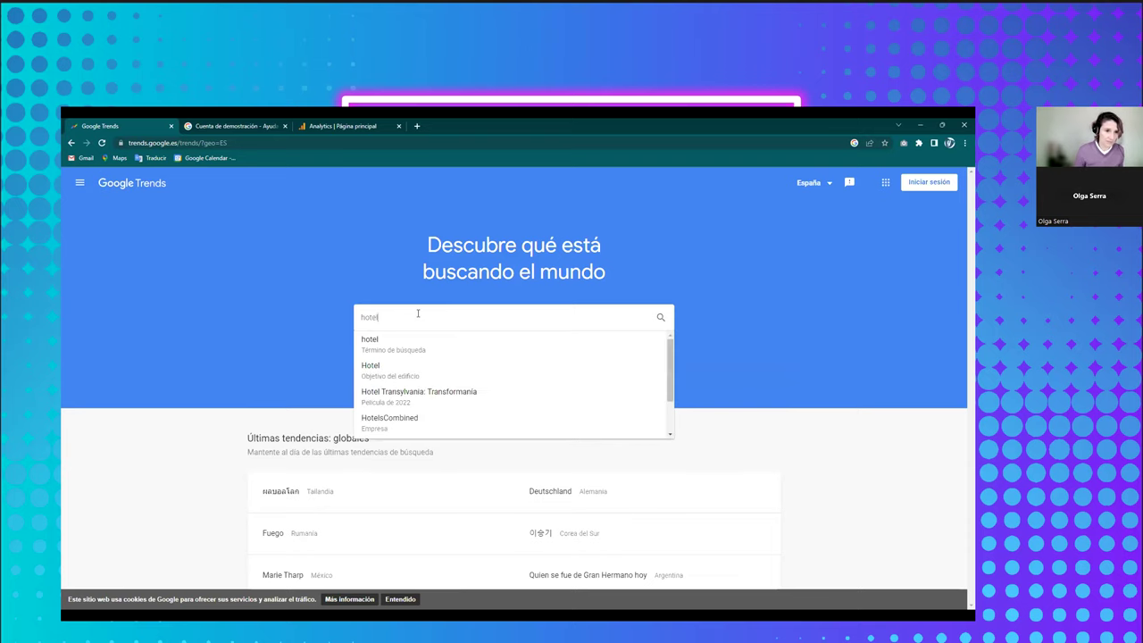
key("Return")
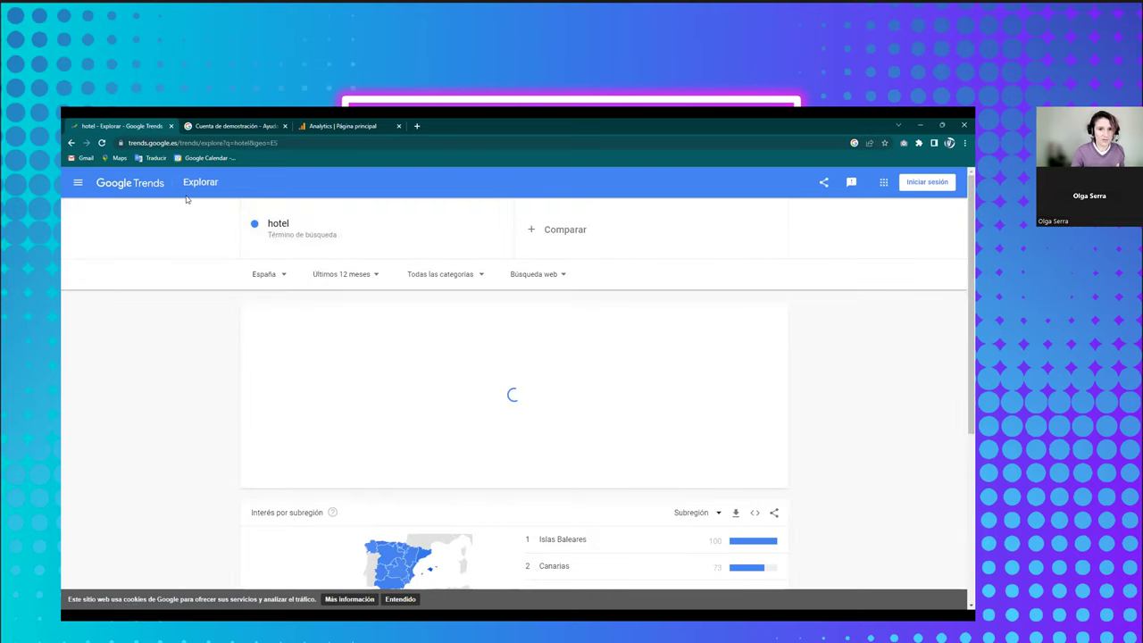
Add "allotjament" as a search term to compare with "hotel"
left_click(581, 229)
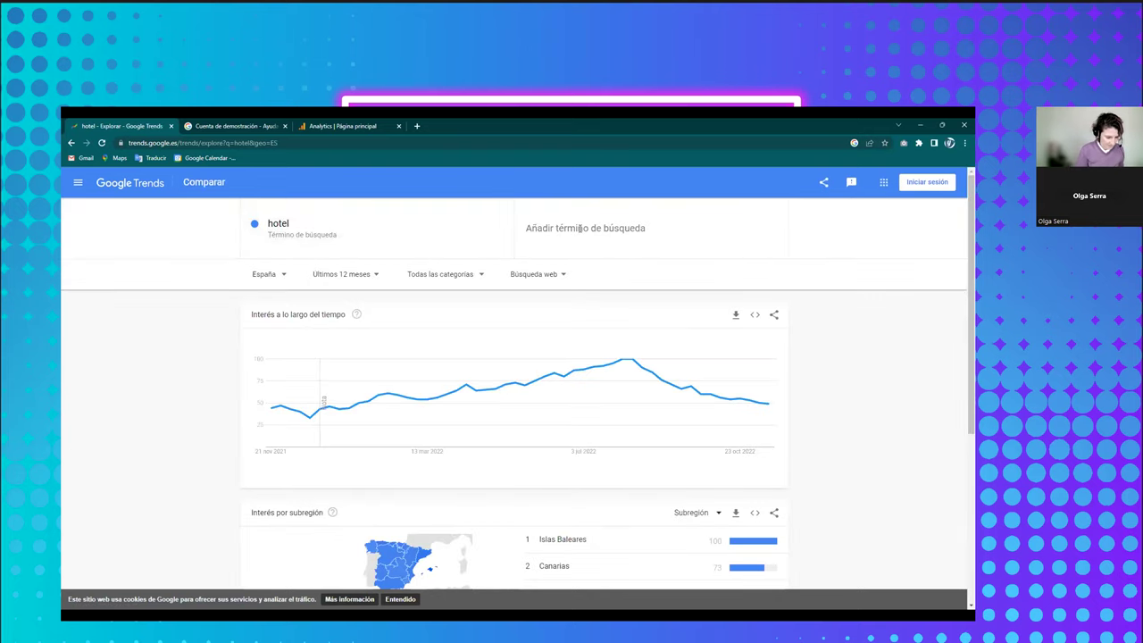
type("allot")
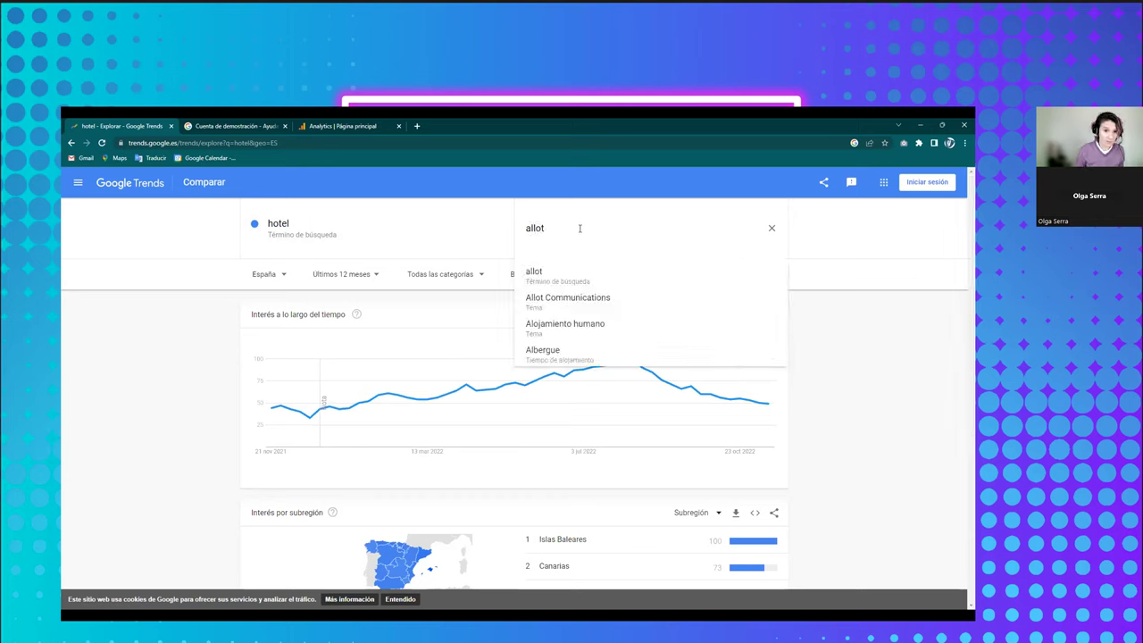
type("jament")
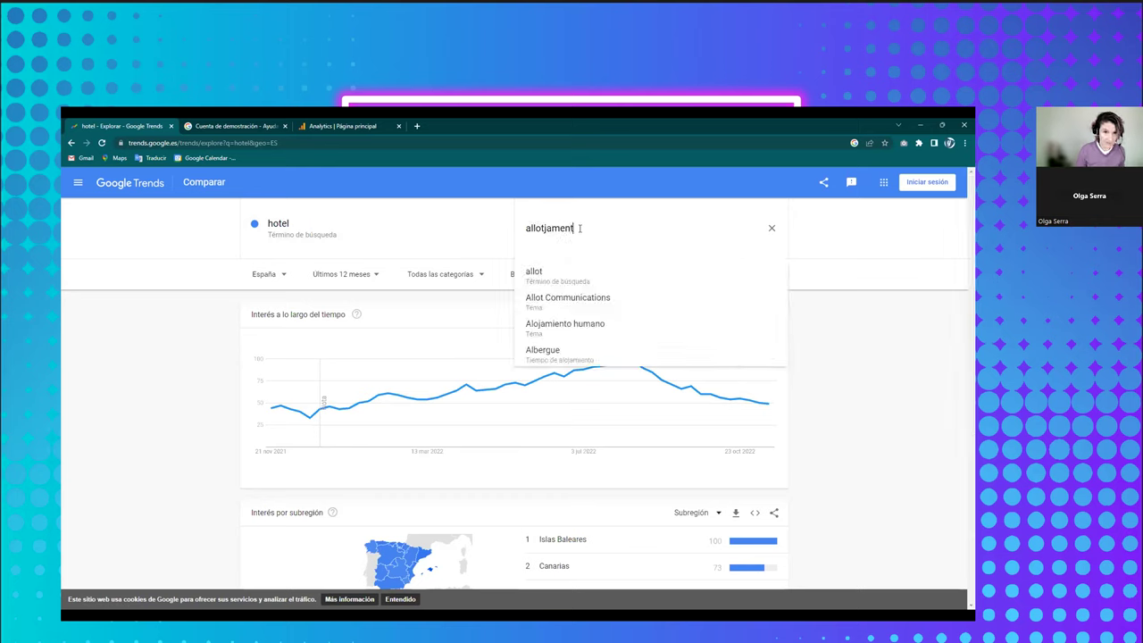
left_click(561, 279)
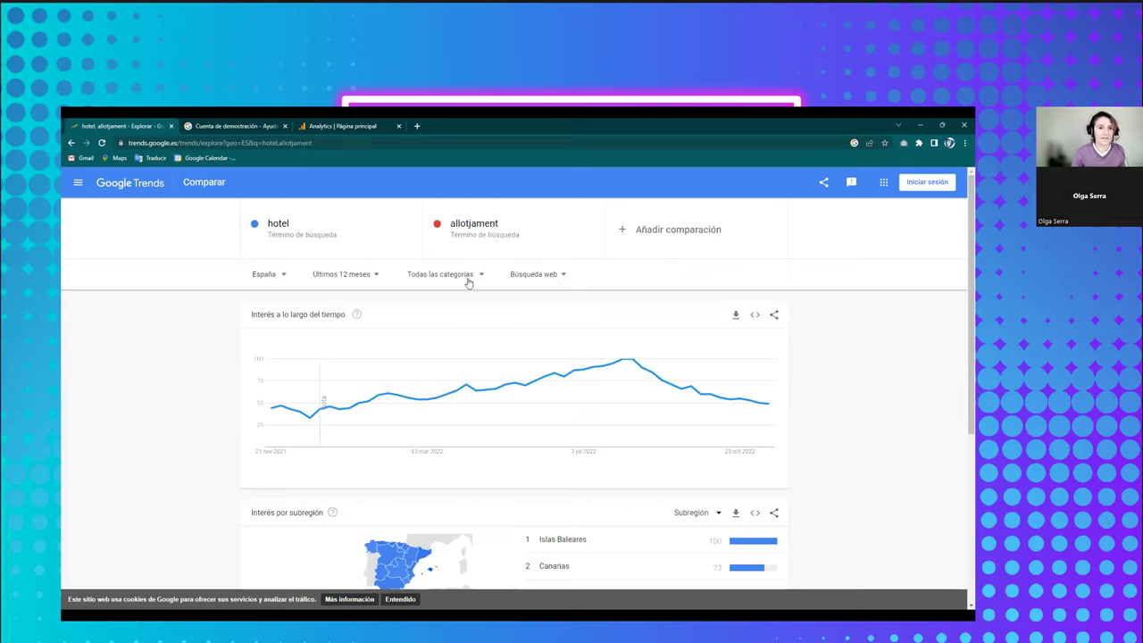
Add "habitació" as the third search term in the comparison
left_click(670, 229)
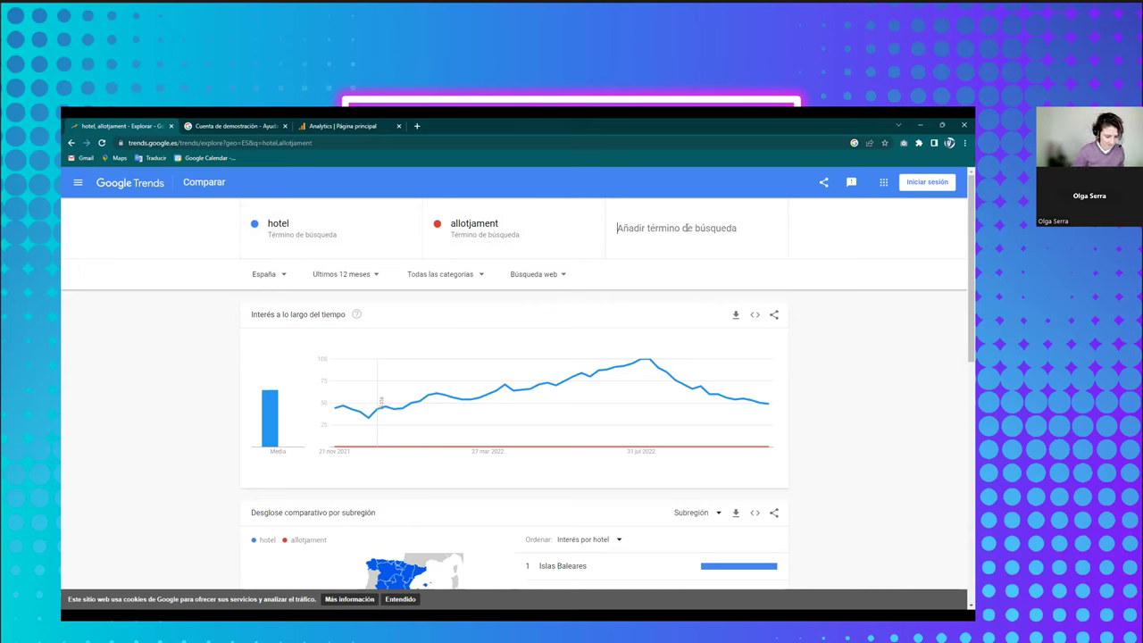
type("habitaci")
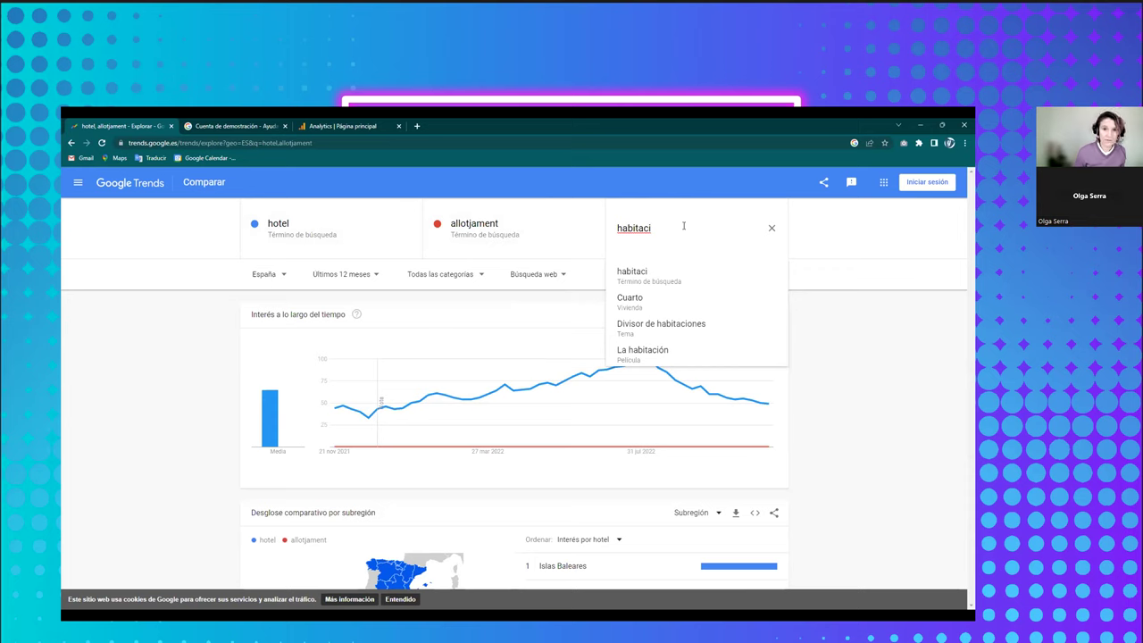
type("ó")
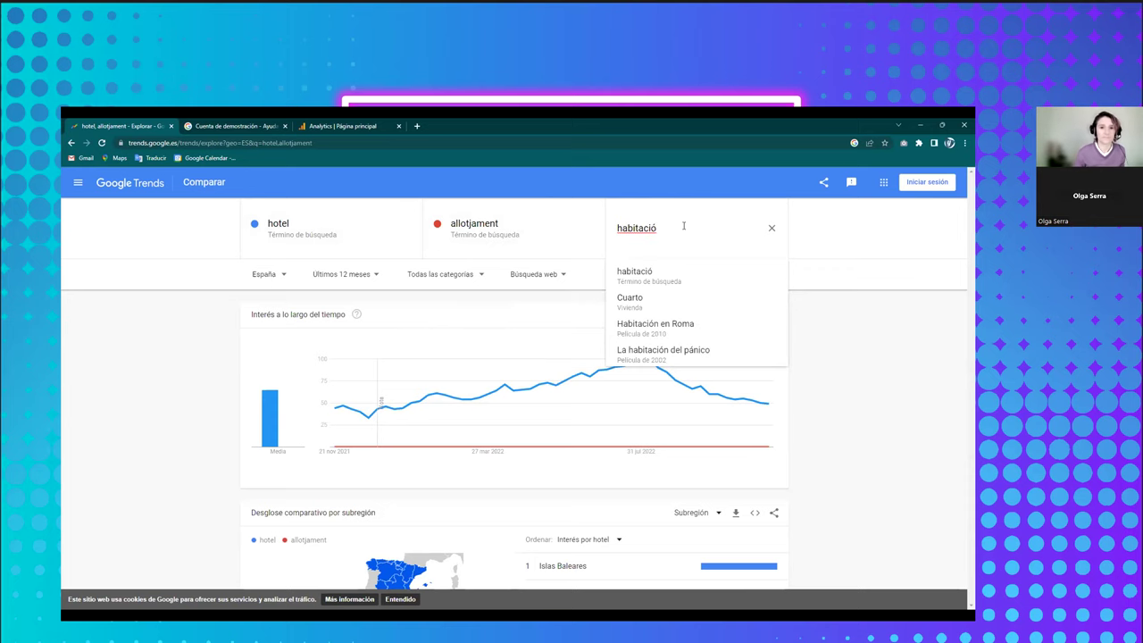
left_click(643, 279)
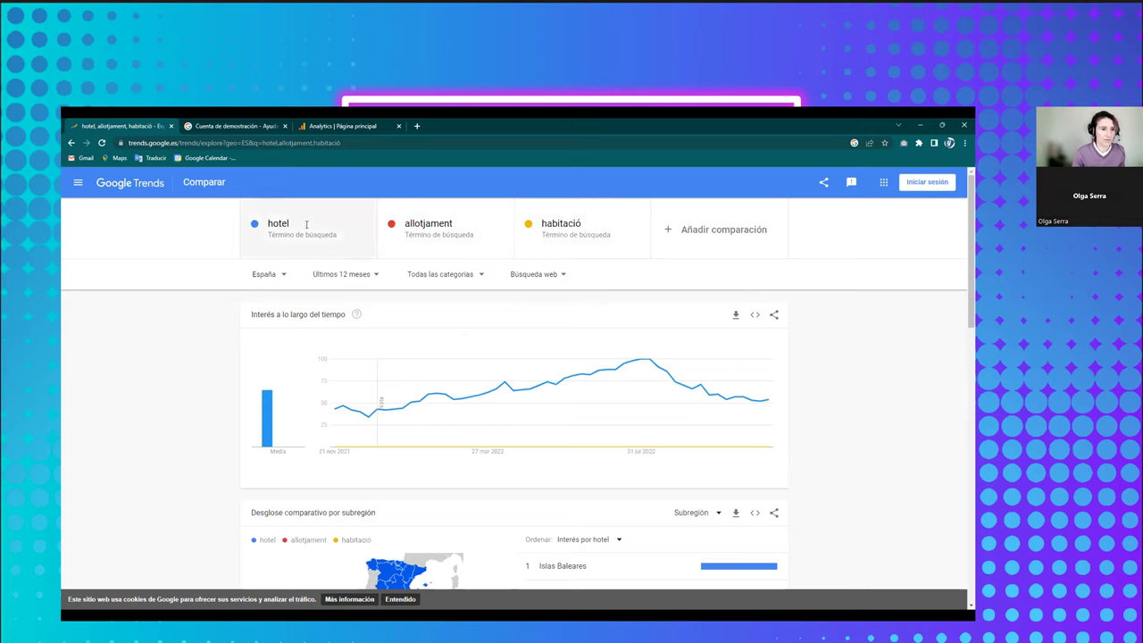
Add the Spanish term "alojamiento" as the fourth search term in the comparison
left_click(466, 216)
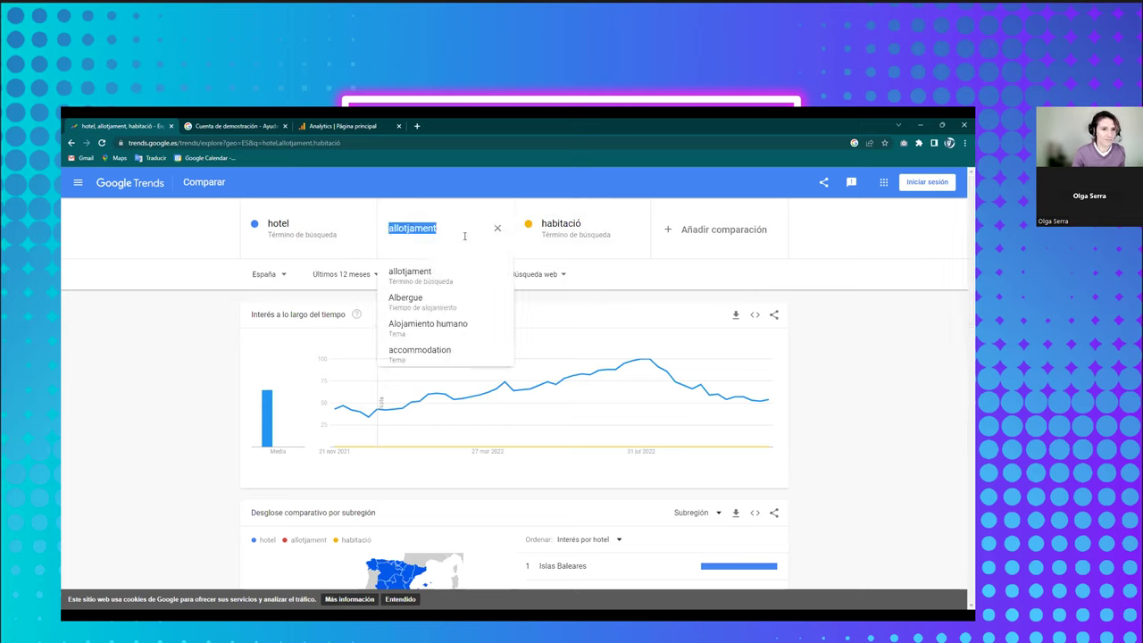
left_click(704, 226)
type("aloja")
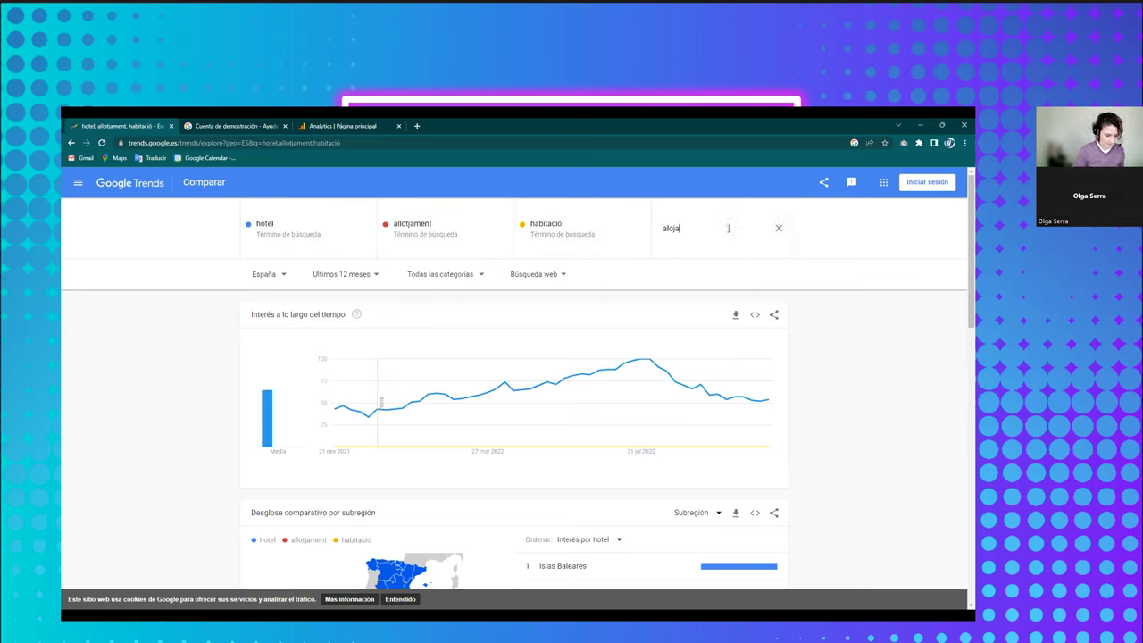
type("miento")
key("Return")
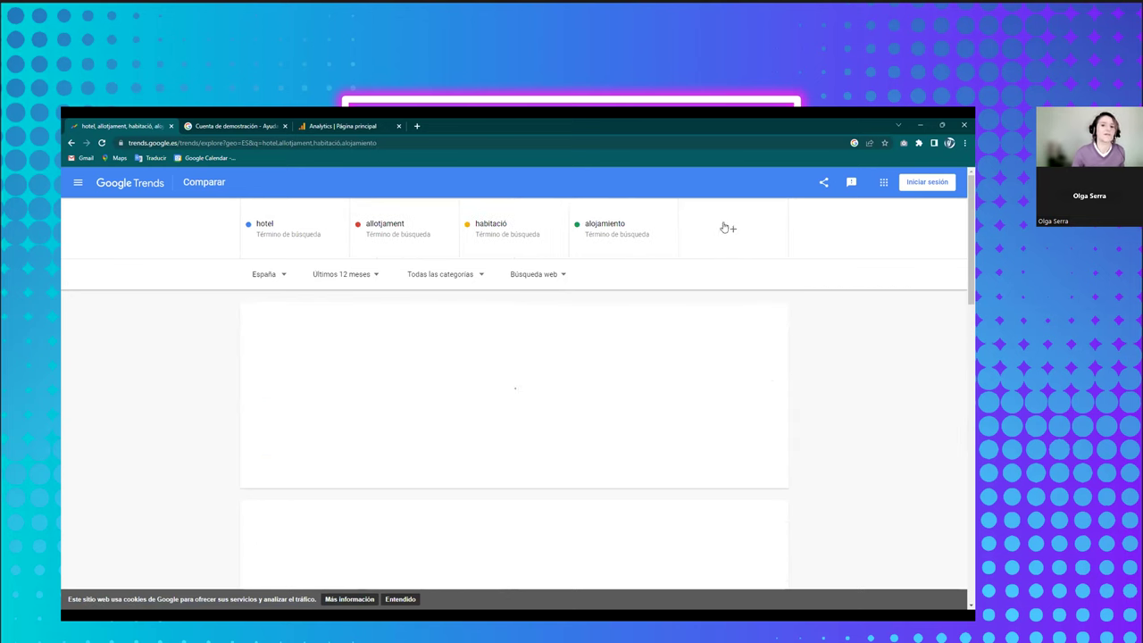
Add the Spanish term "habitación" as the fifth search term in the comparison
left_click(722, 230)
type("habitaciónm")
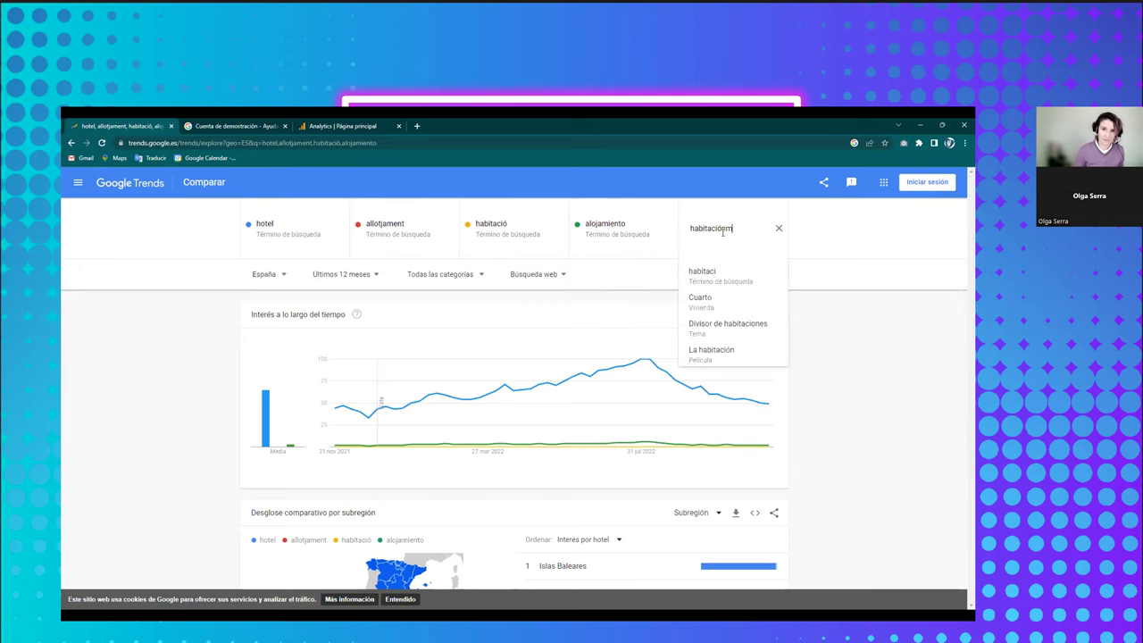
key("BackSpace")
left_click(708, 273)
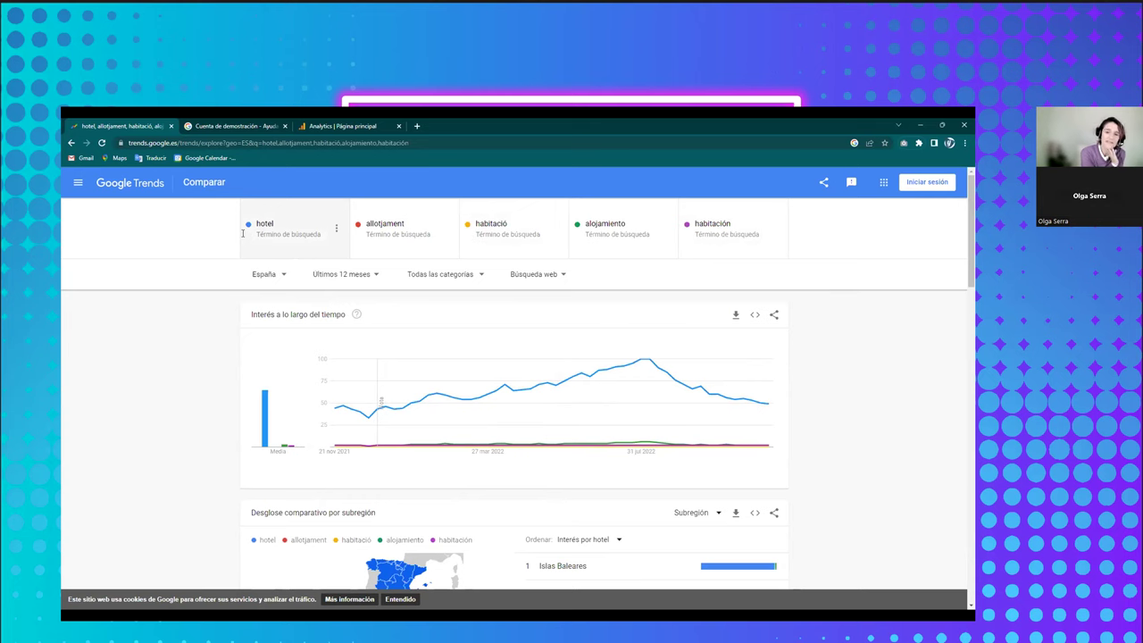
Limit the comparison to the region Cataluña and set the time range to Últimos 5 años
left_click(280, 277)
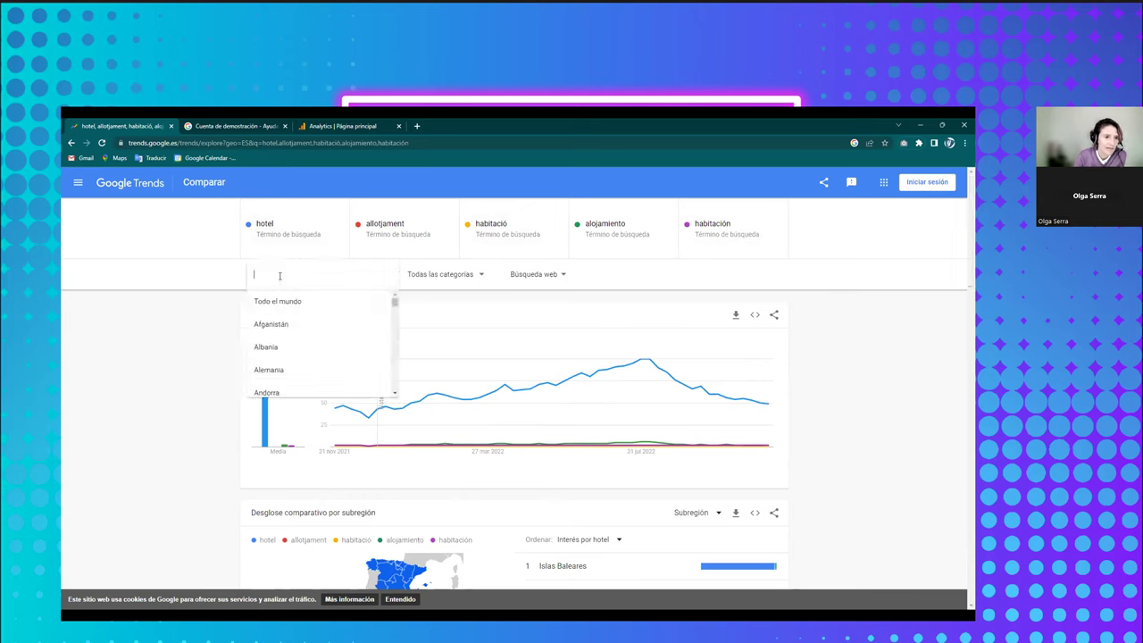
left_click(236, 272)
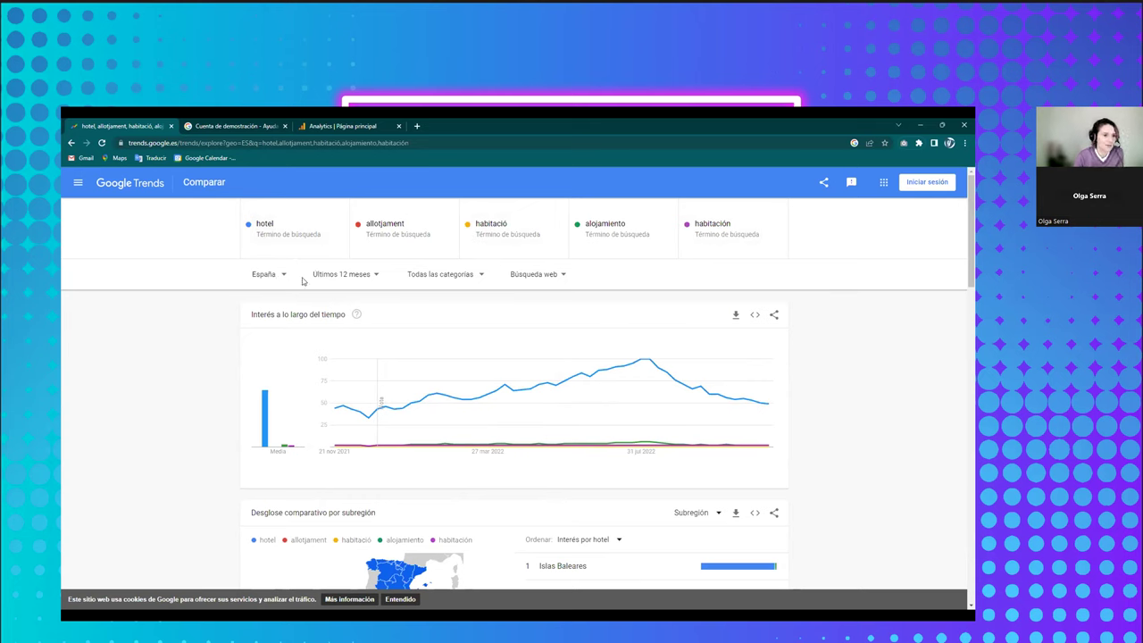
left_click(285, 277)
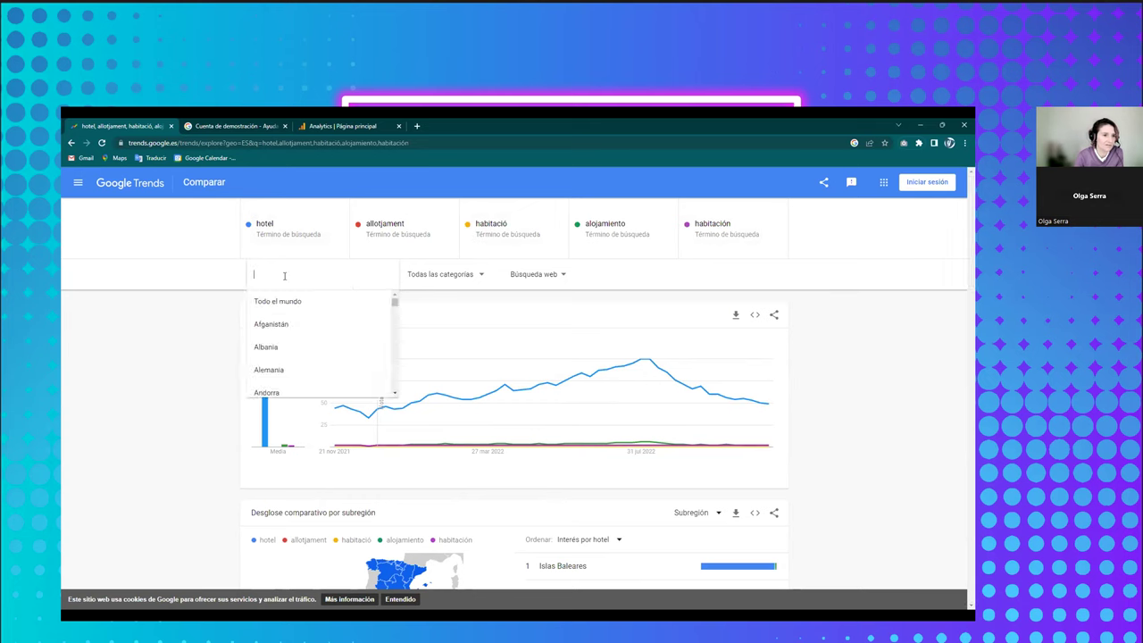
type("cata")
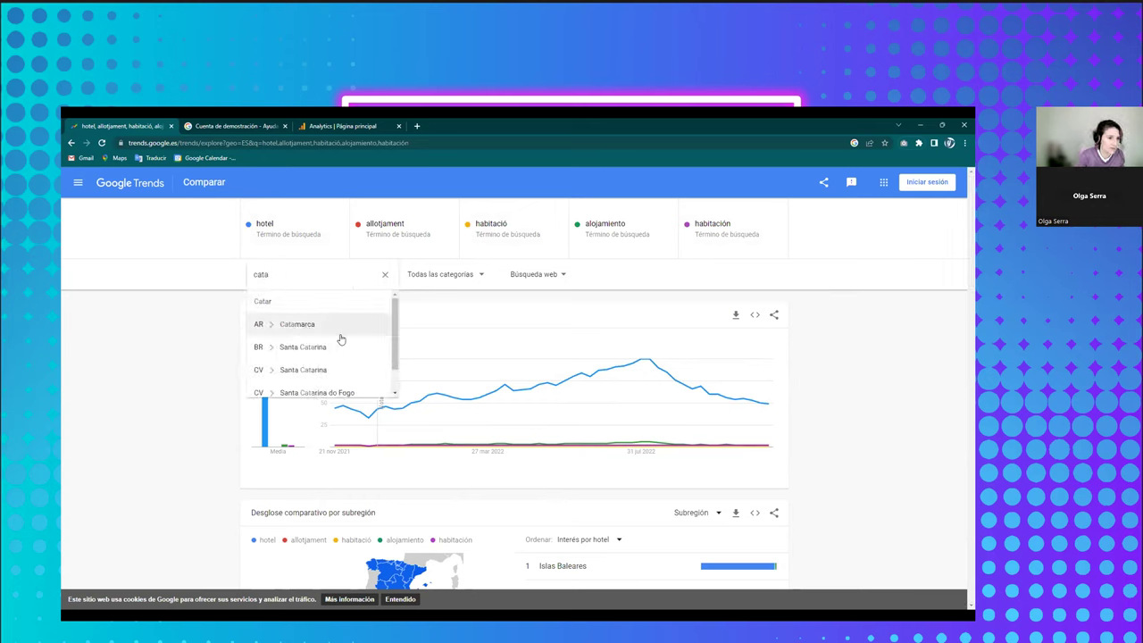
type("l")
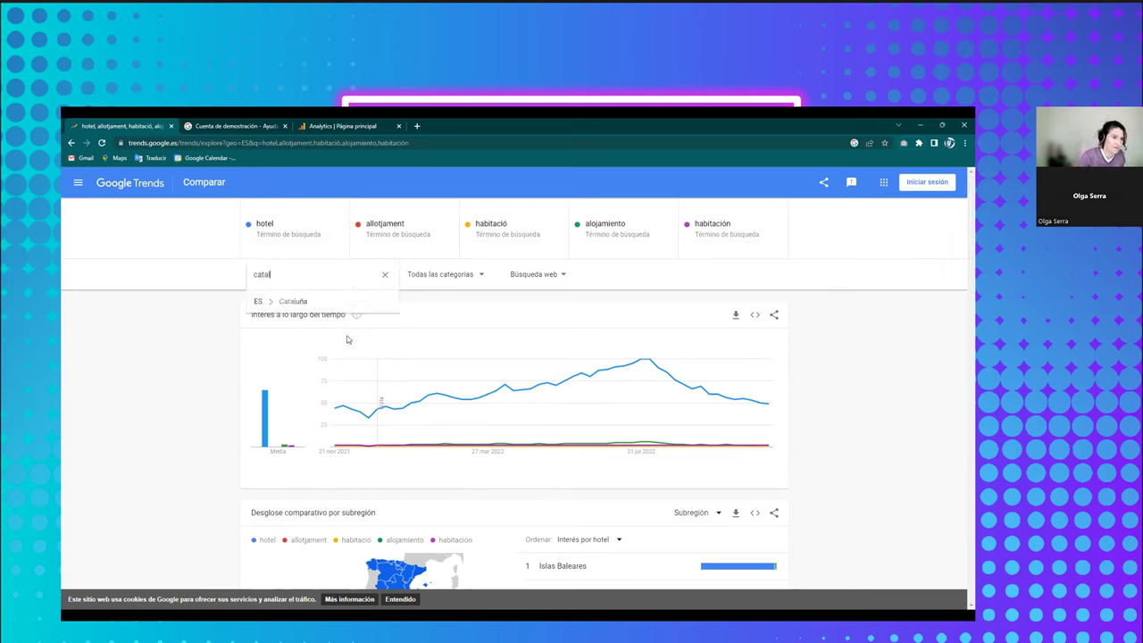
left_click(306, 309)
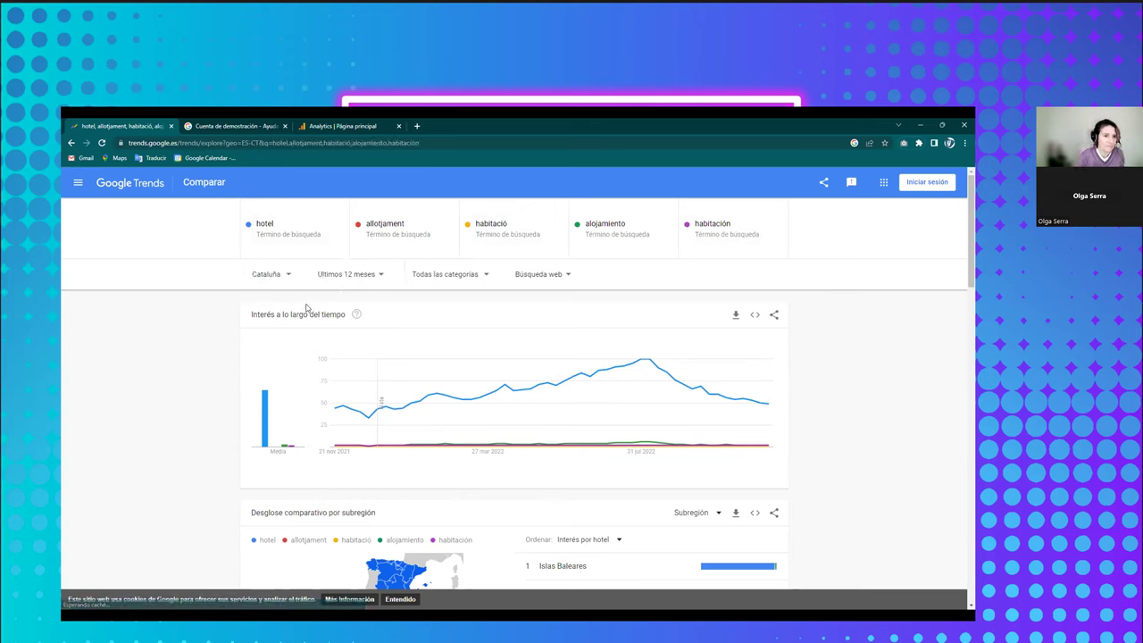
left_click(360, 275)
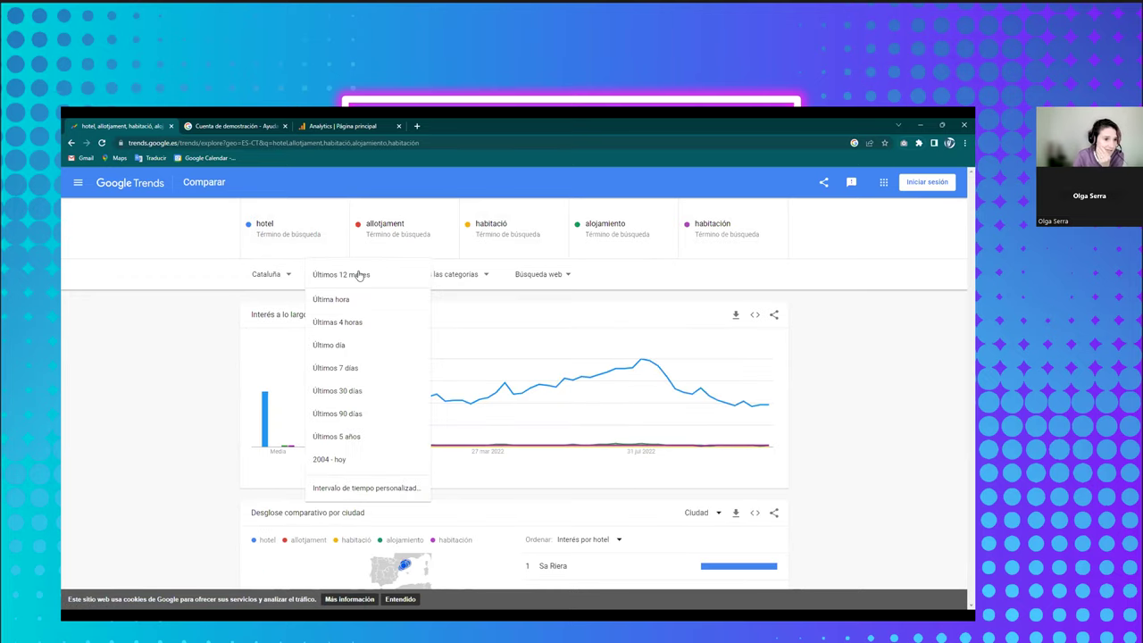
left_click(356, 436)
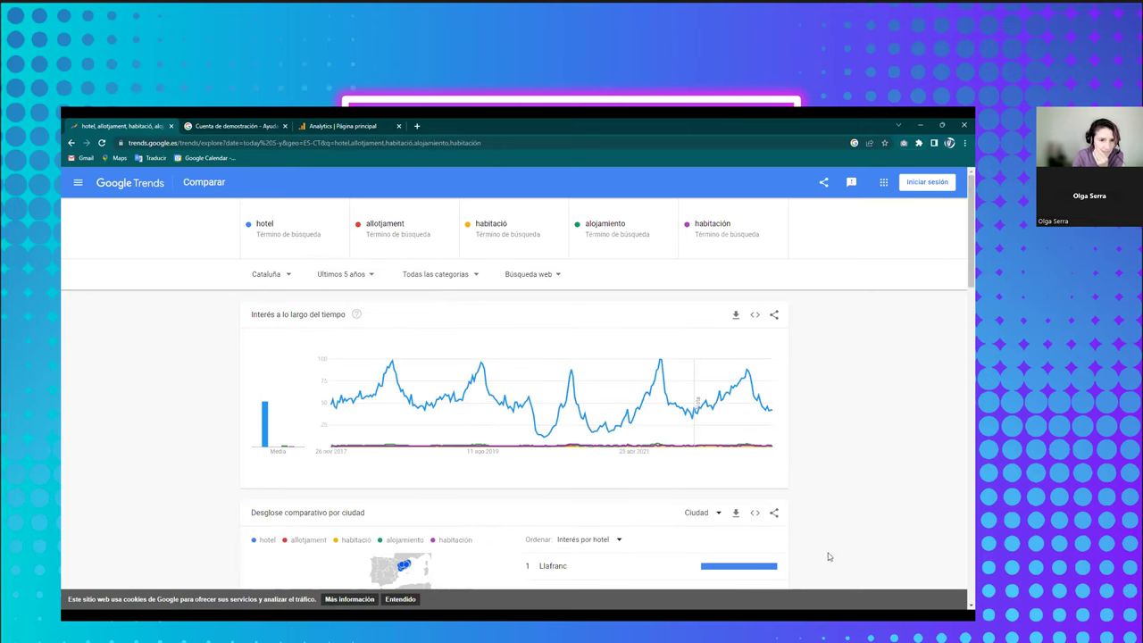
Filter the comparison to the category Viajes and keep Búsqueda web as the search type
left_click(457, 276)
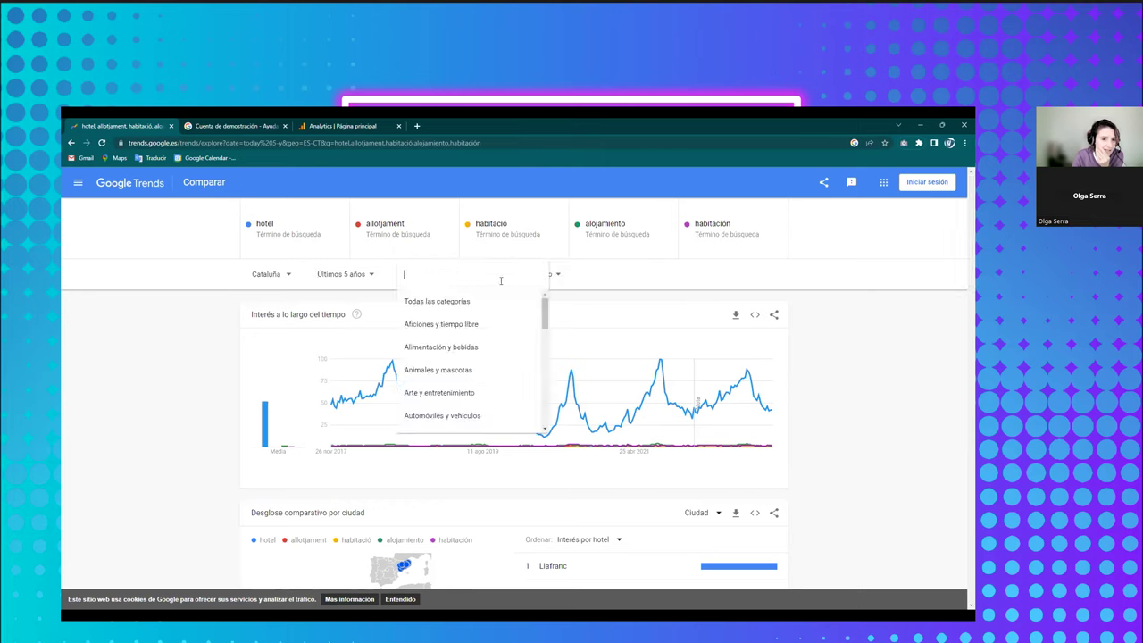
scroll(482, 366, "down", 3)
scroll(491, 343, "down", 5)
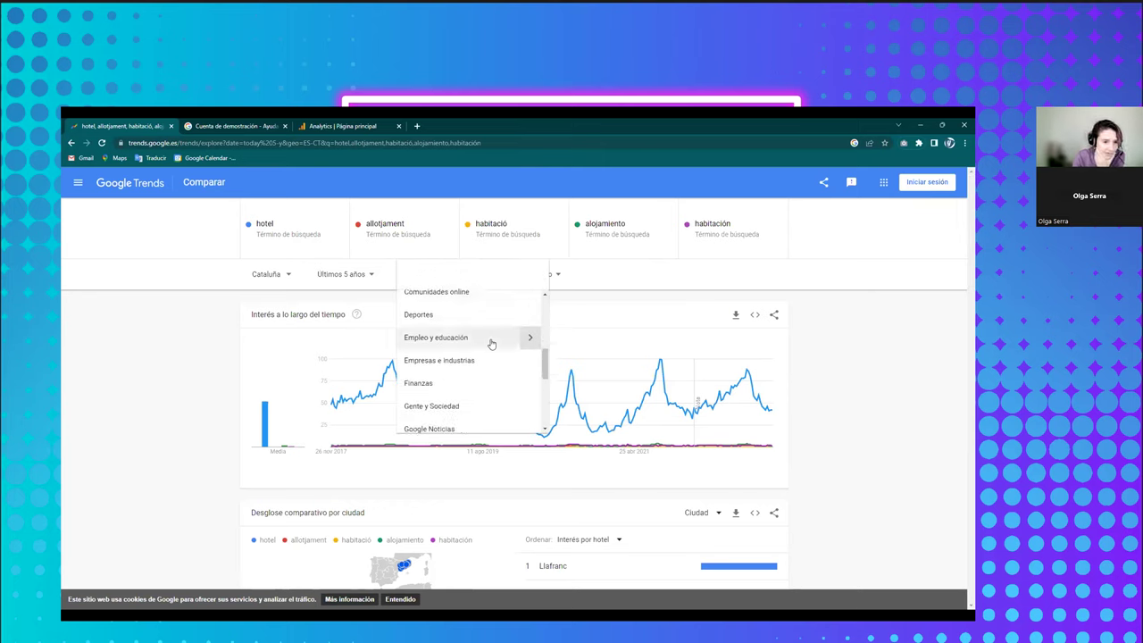
scroll(492, 343, "down", 4)
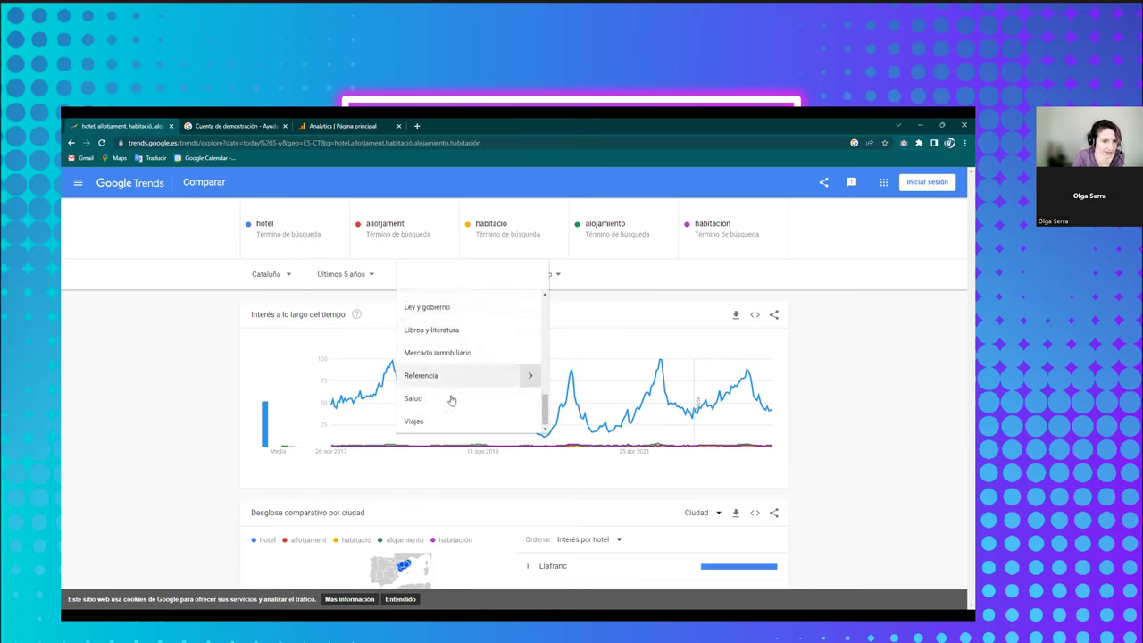
scroll(461, 375, "up", 2)
scroll(461, 375, "down", 3)
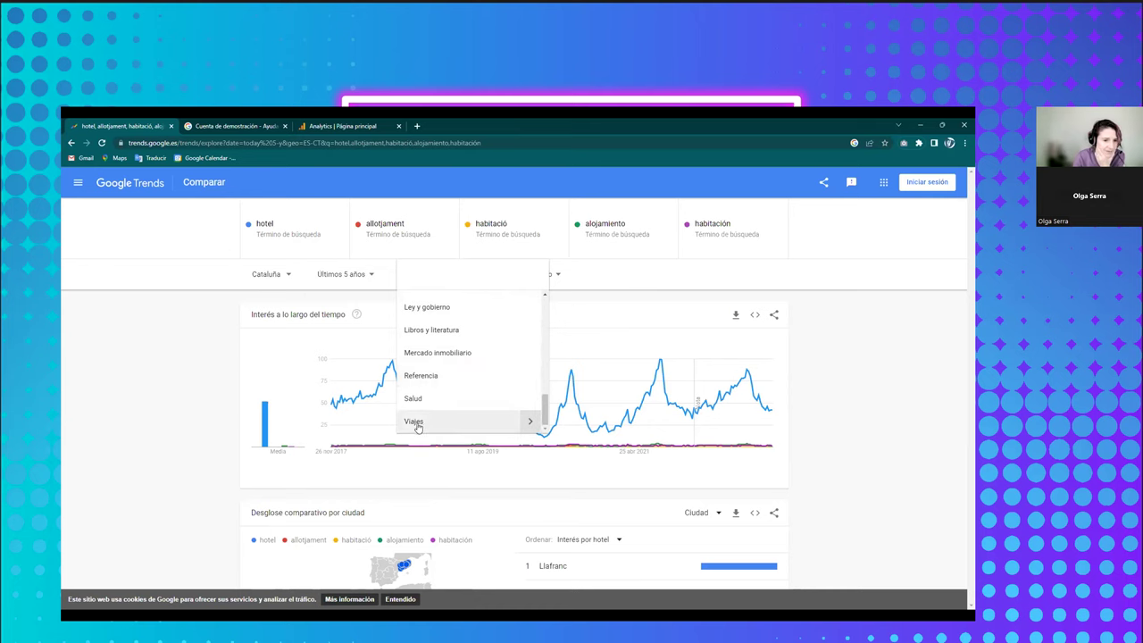
left_click(456, 422)
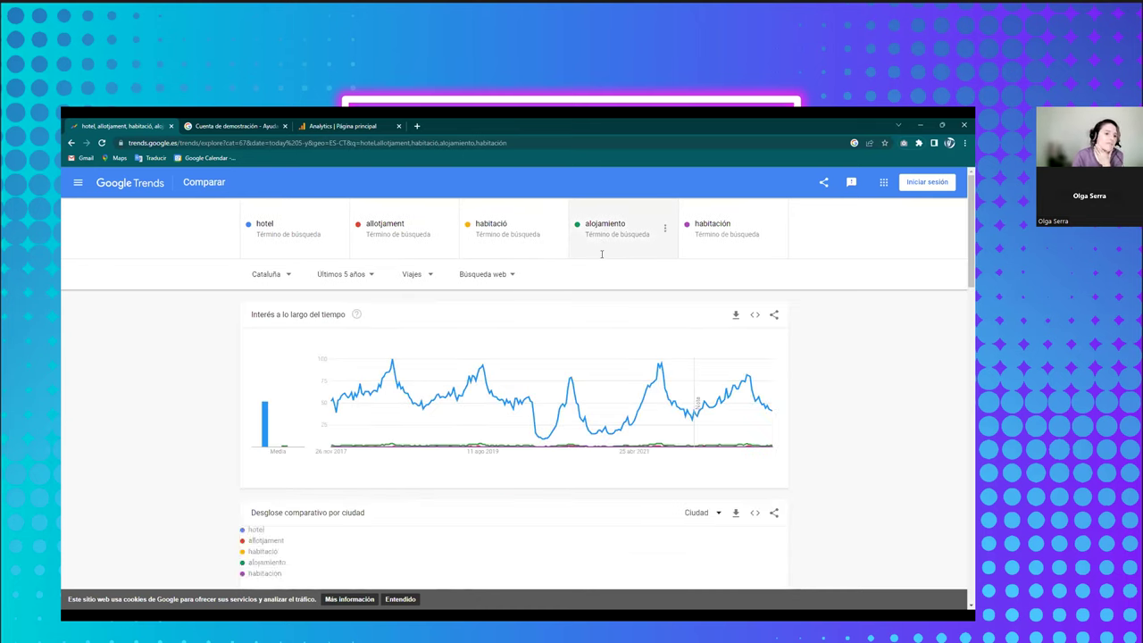
left_click(498, 274)
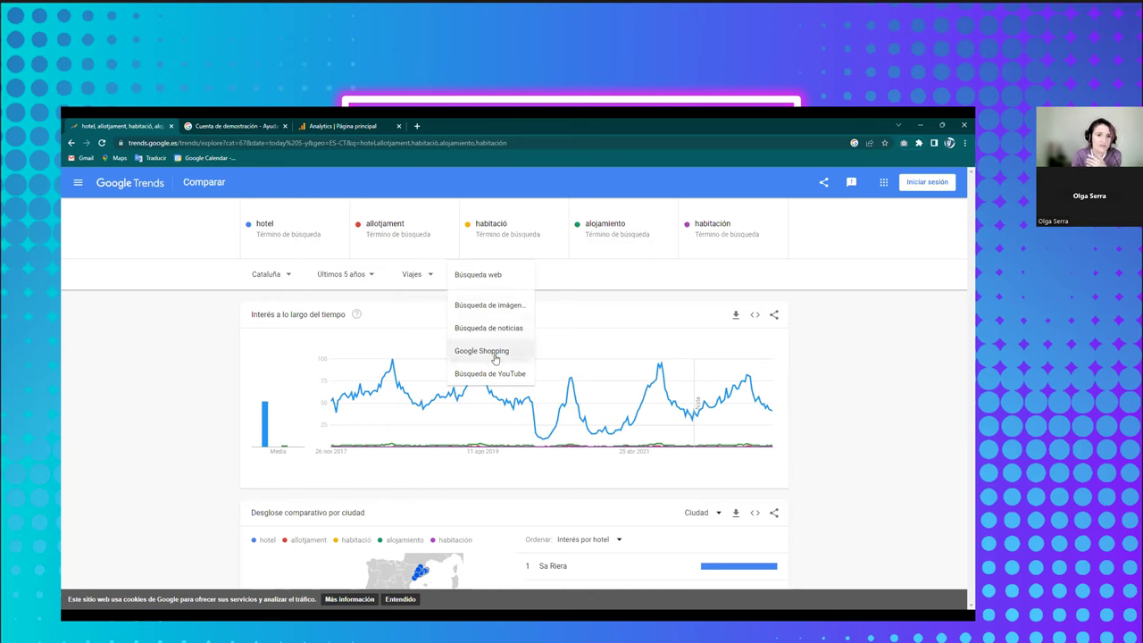
left_click(494, 277)
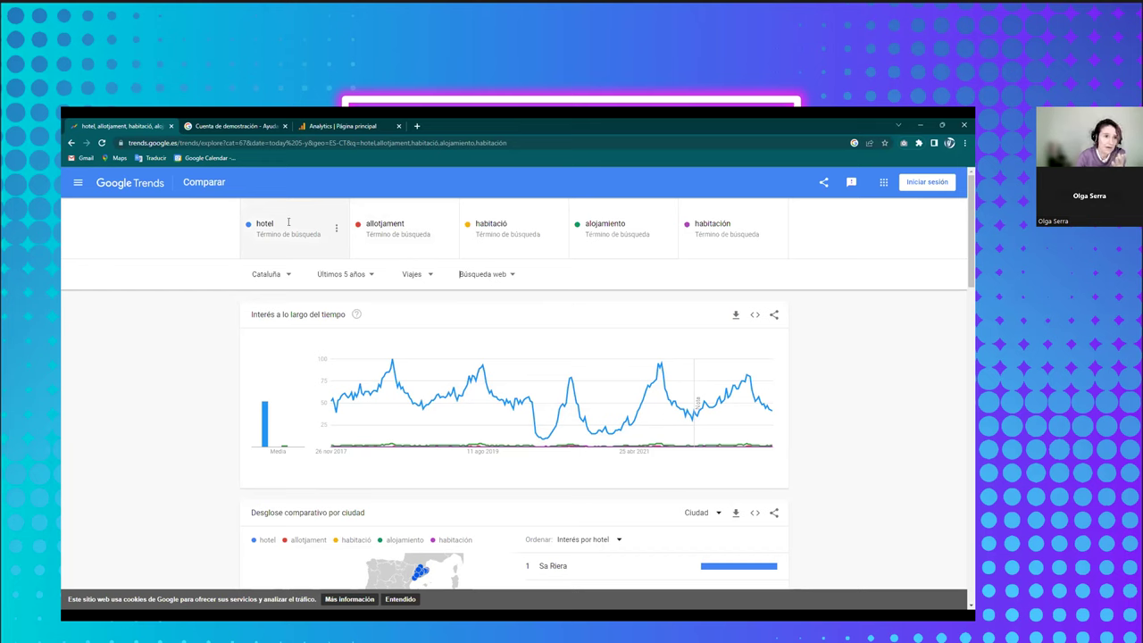
Remove the term "hotel" from the comparison and view the comparative breakdown by city
left_click(333, 231)
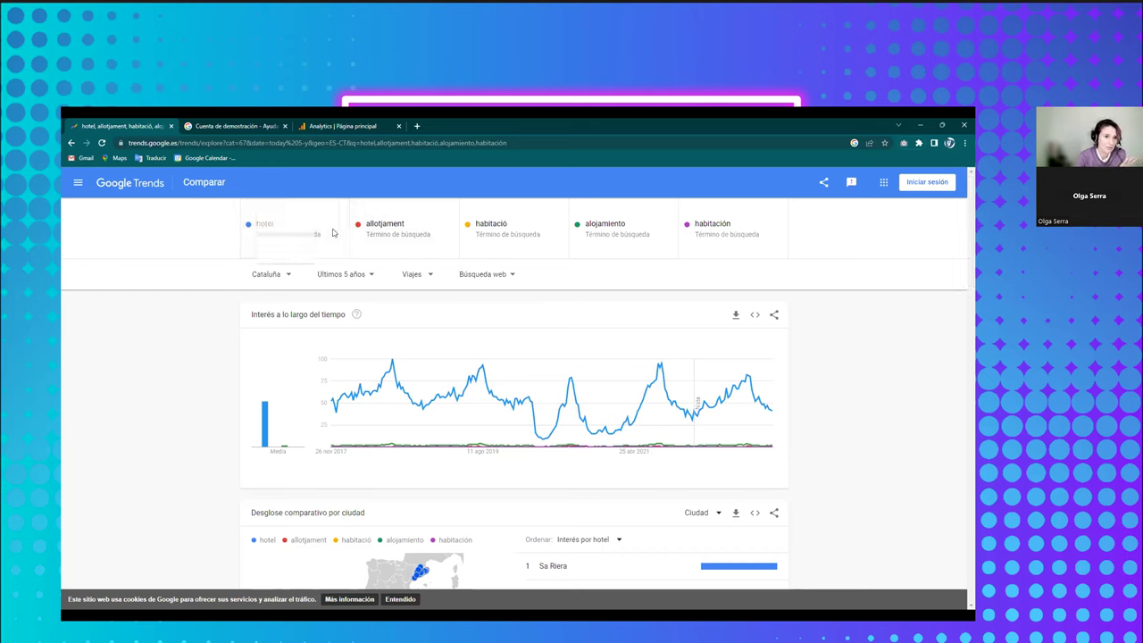
left_click(296, 229)
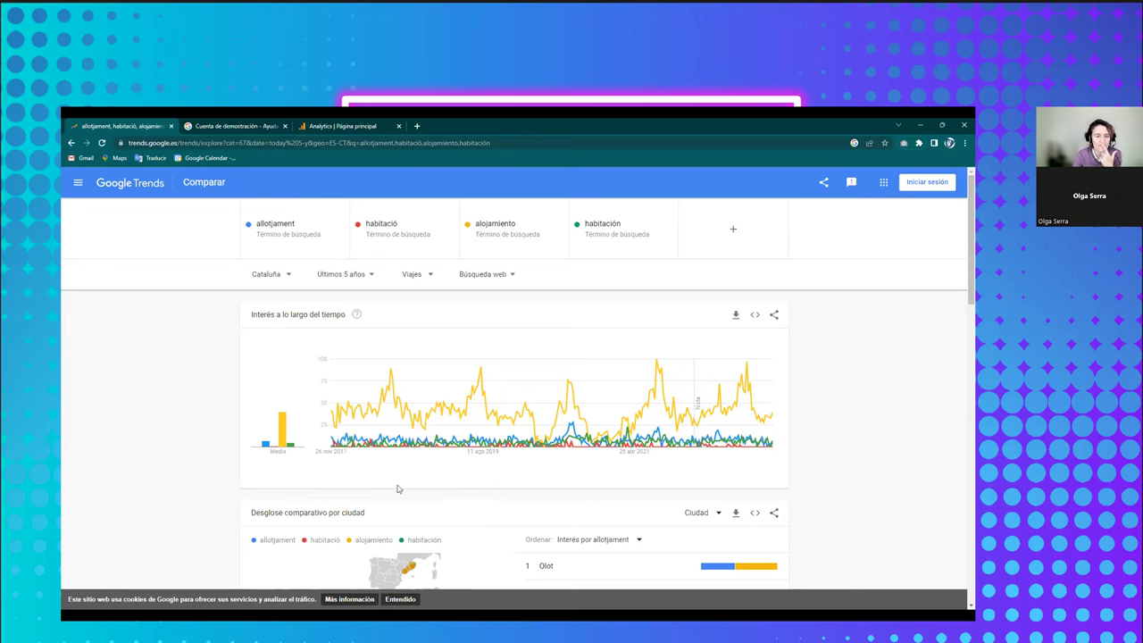
scroll(489, 494, "down", 3)
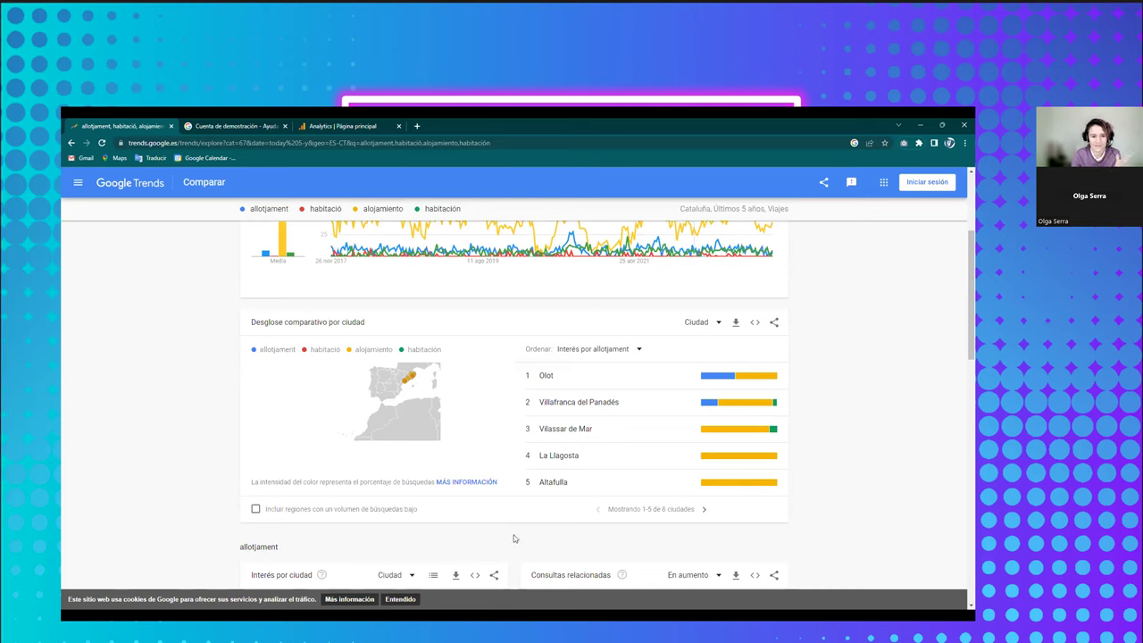
Examine the comparative breakdown by city and the city interest map for "allotjament"
left_click_drag(258, 324, 370, 337)
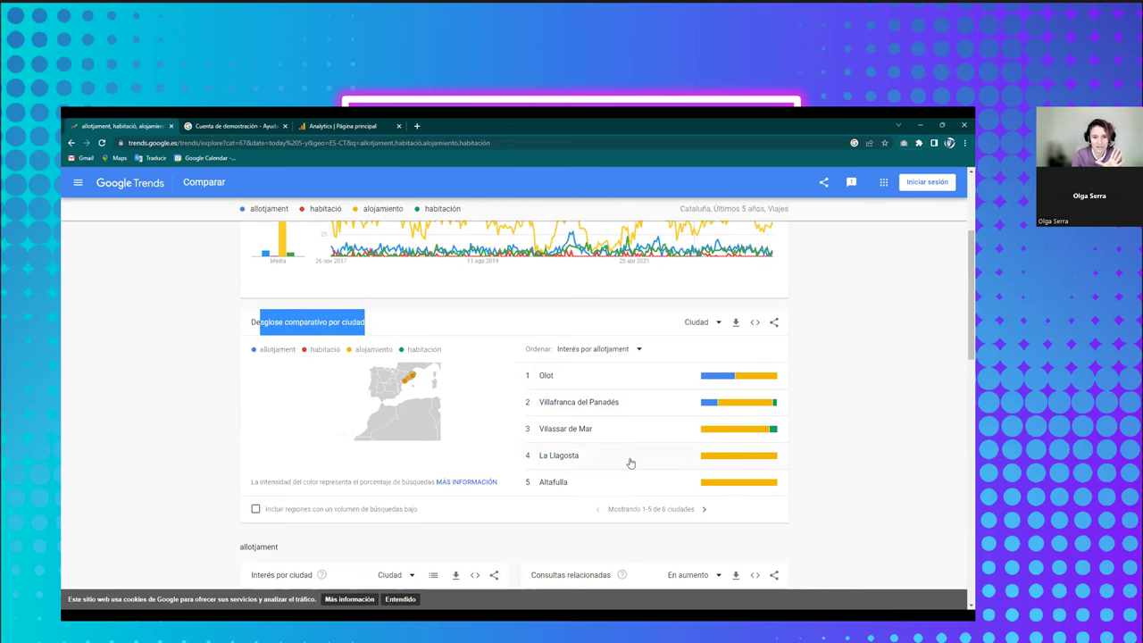
scroll(630, 487, "down", 3)
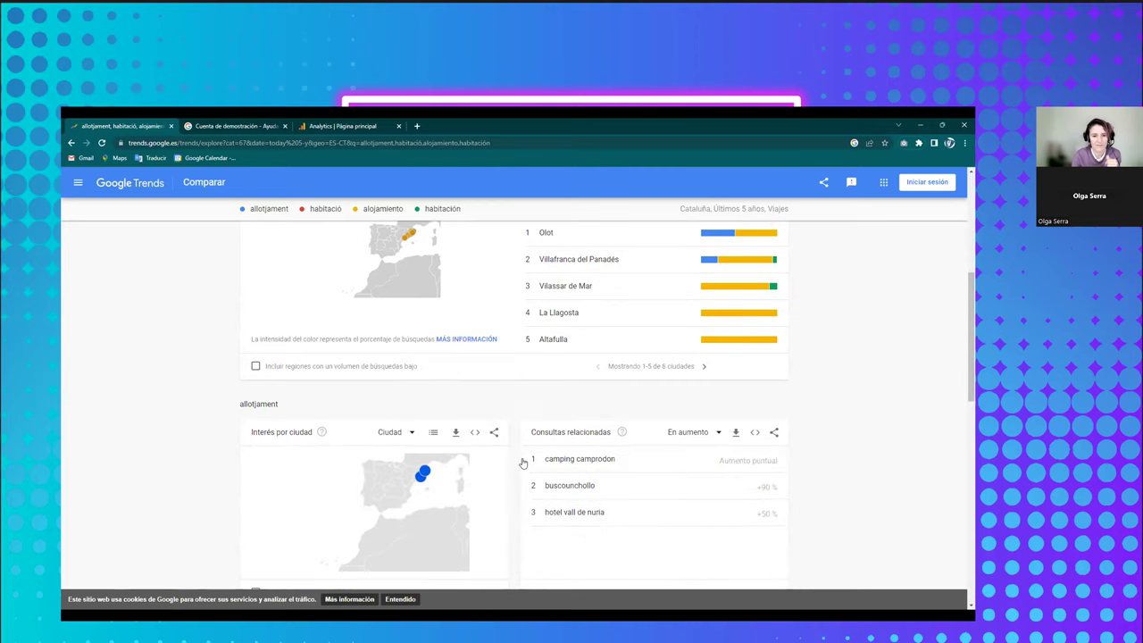
scroll(519, 455, "down", 1)
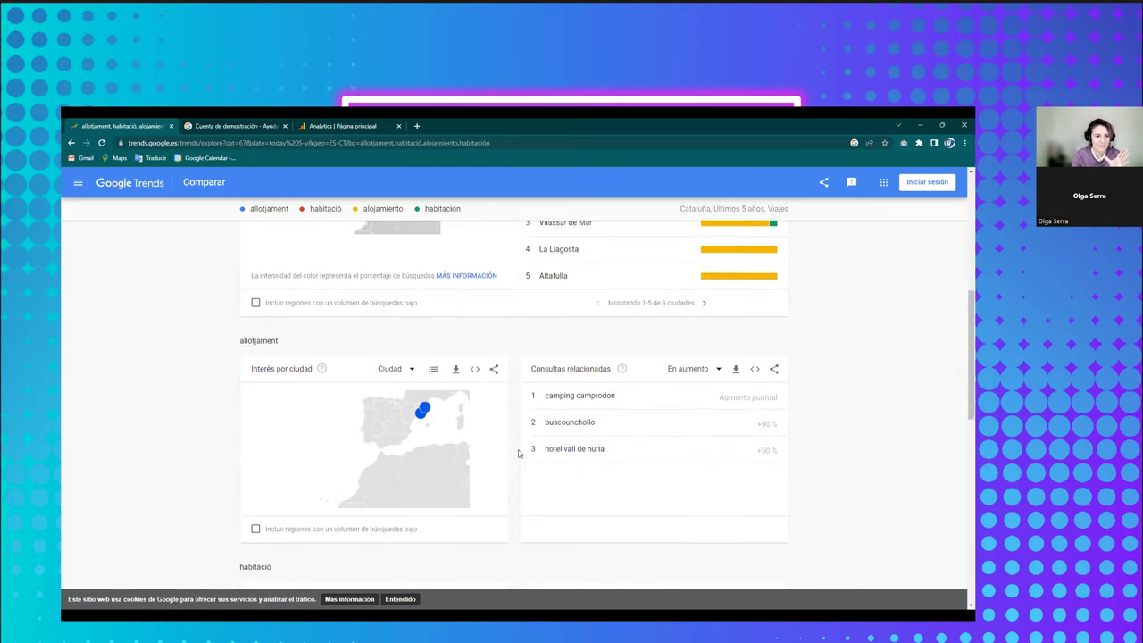
scroll(518, 453, "down", 1)
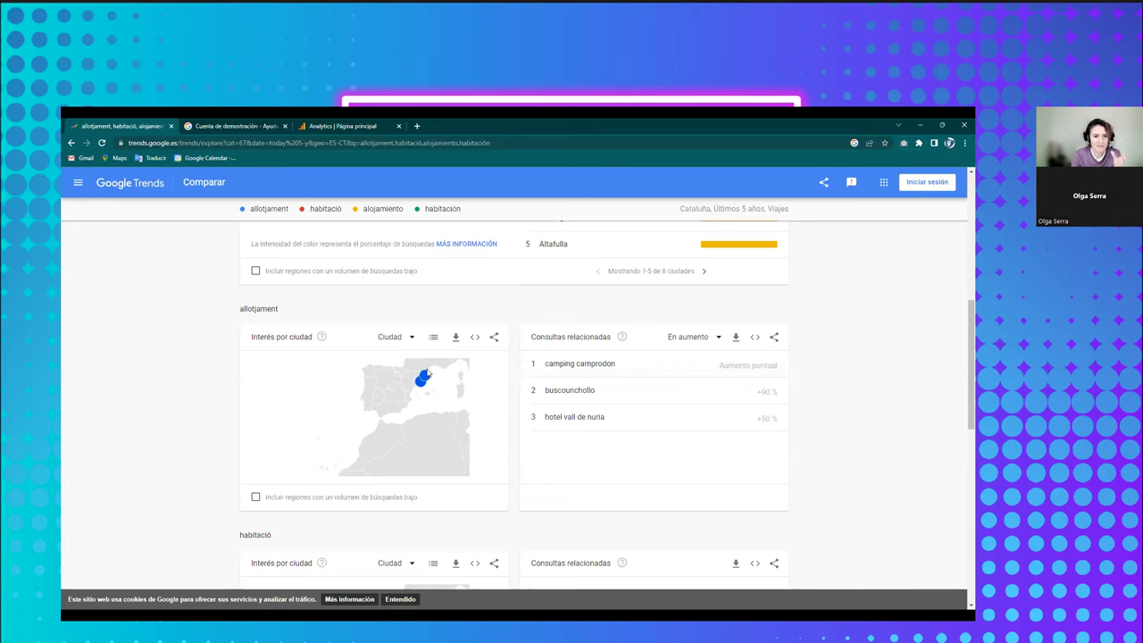
mouse_move(430, 378)
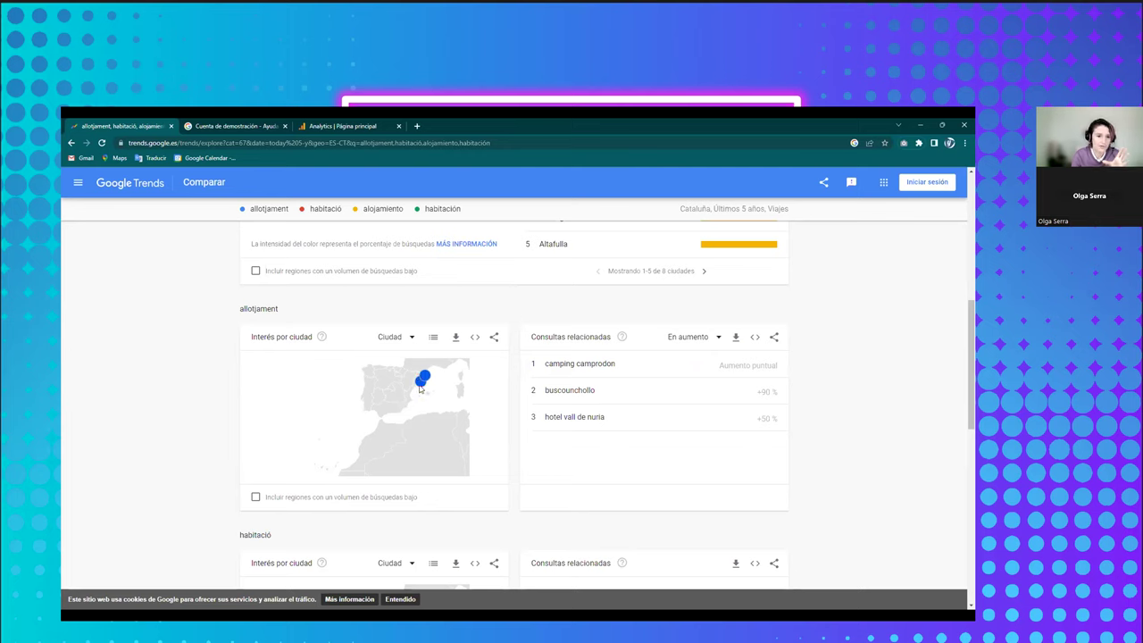
Compare the Principales and En aumento related queries for "allotjament", leaving the list on Principales
left_click(719, 339)
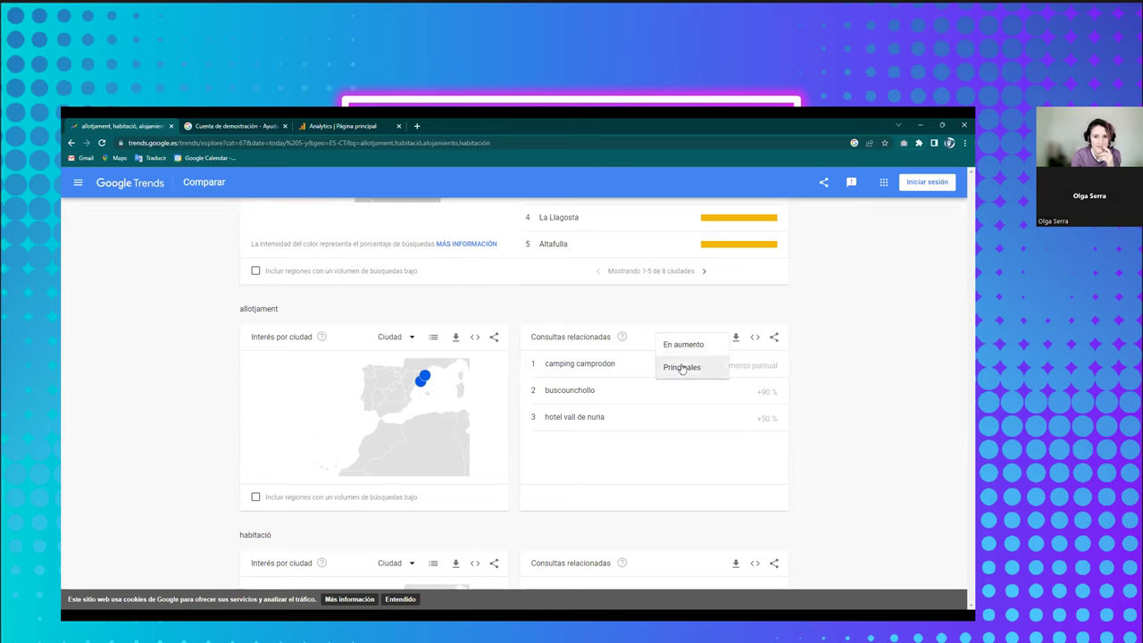
left_click(688, 365)
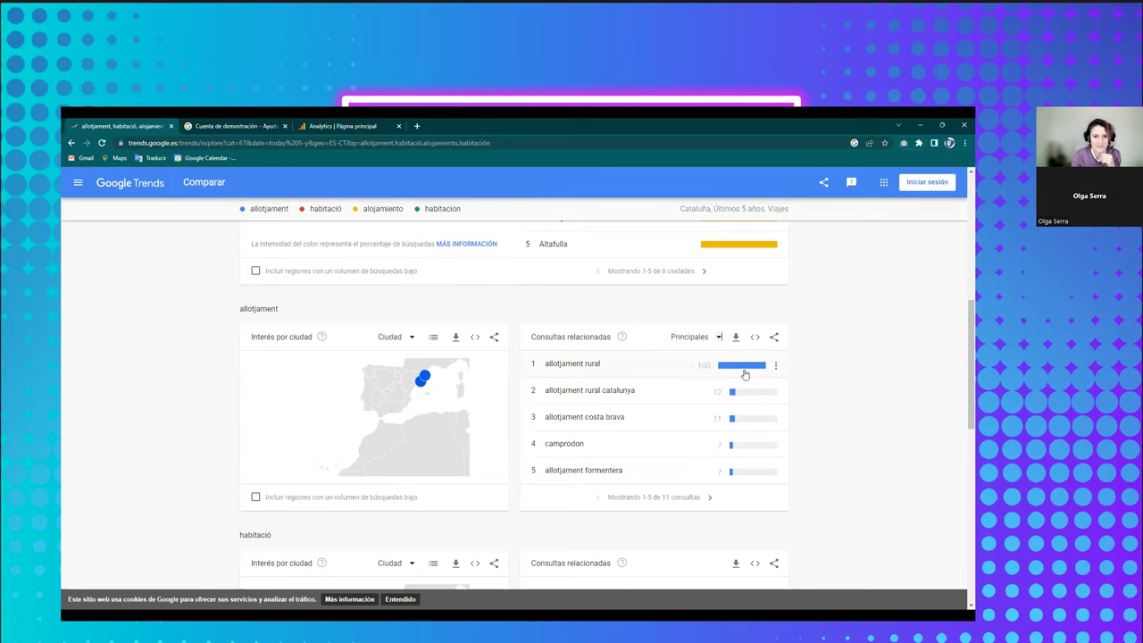
left_click(706, 336)
left_click(687, 322)
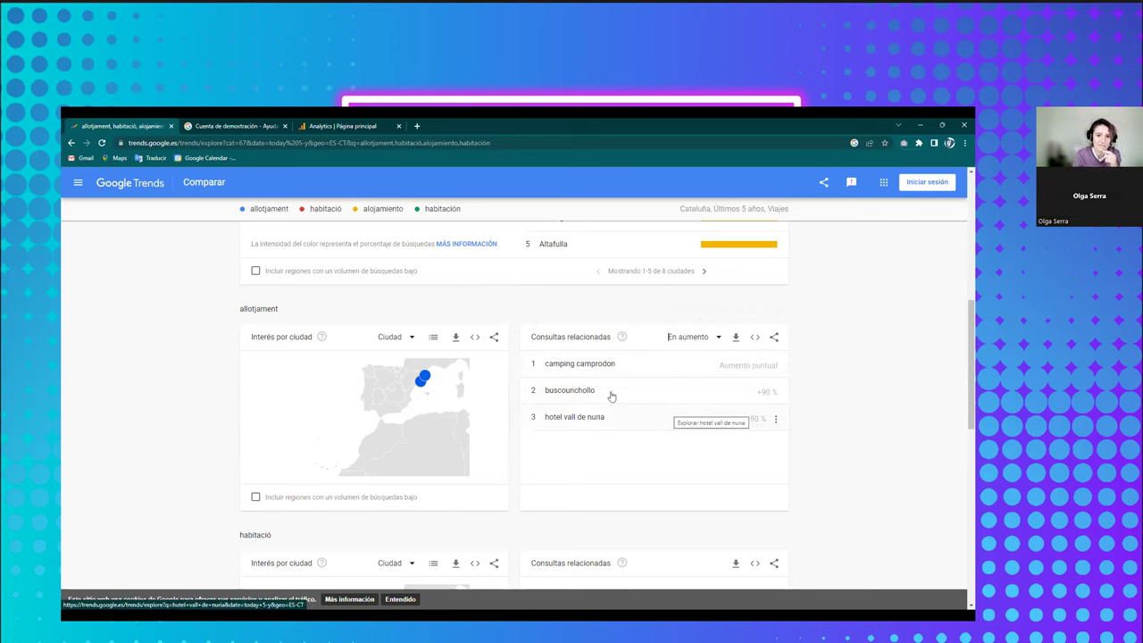
left_click(714, 337)
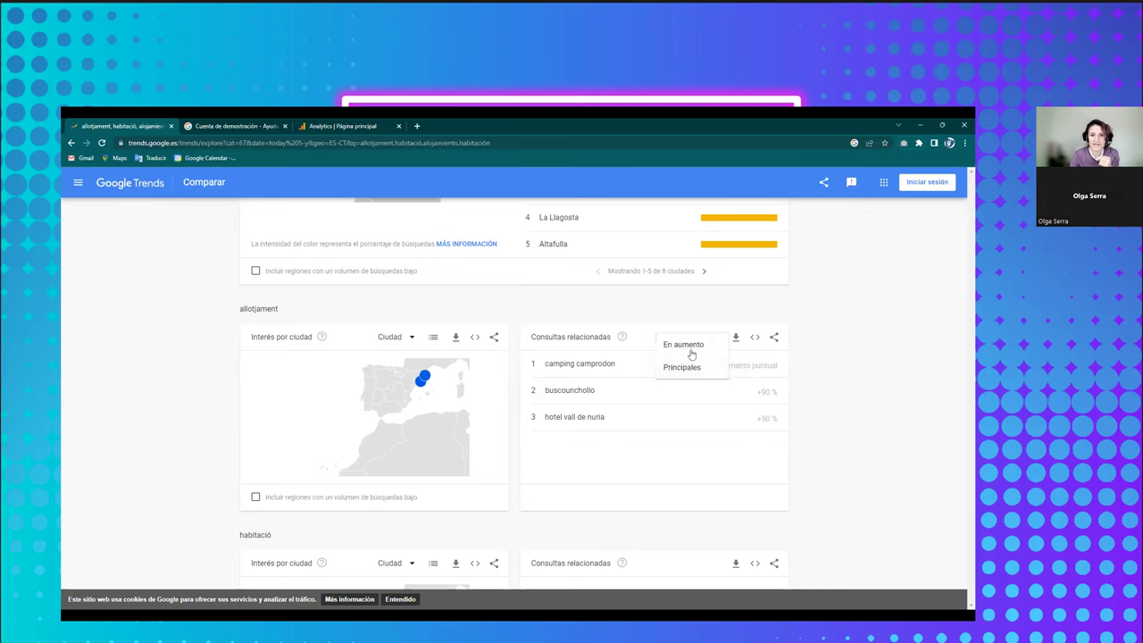
left_click(683, 344)
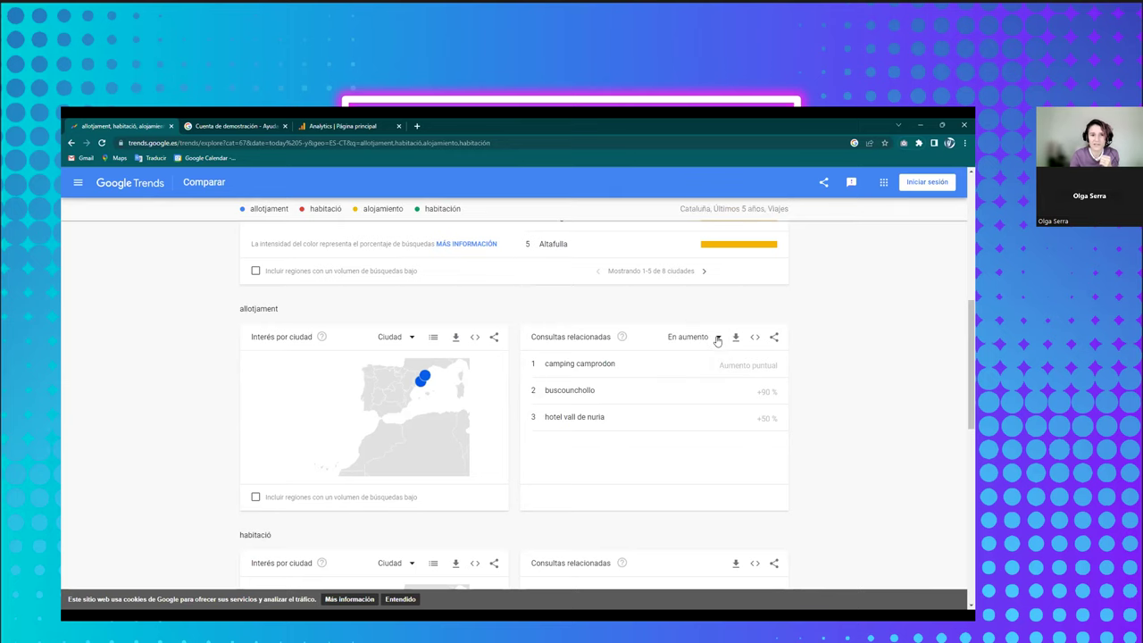
left_click(717, 338)
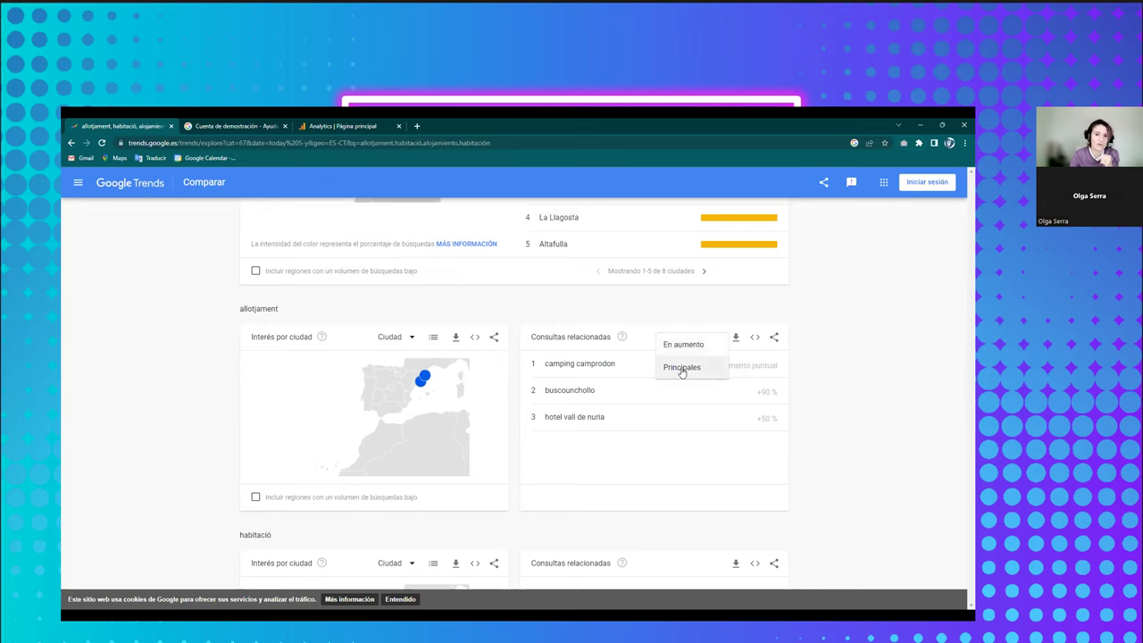
left_click(682, 367)
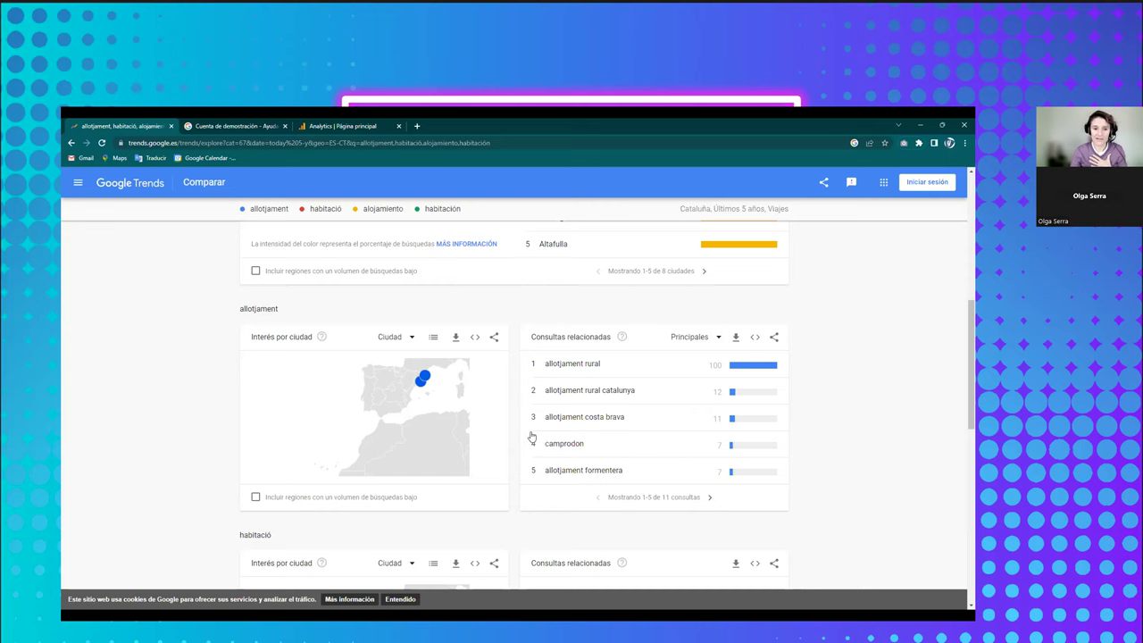
Download the related queries for "habitació" as a CSV file
scroll(524, 518, "down", 3)
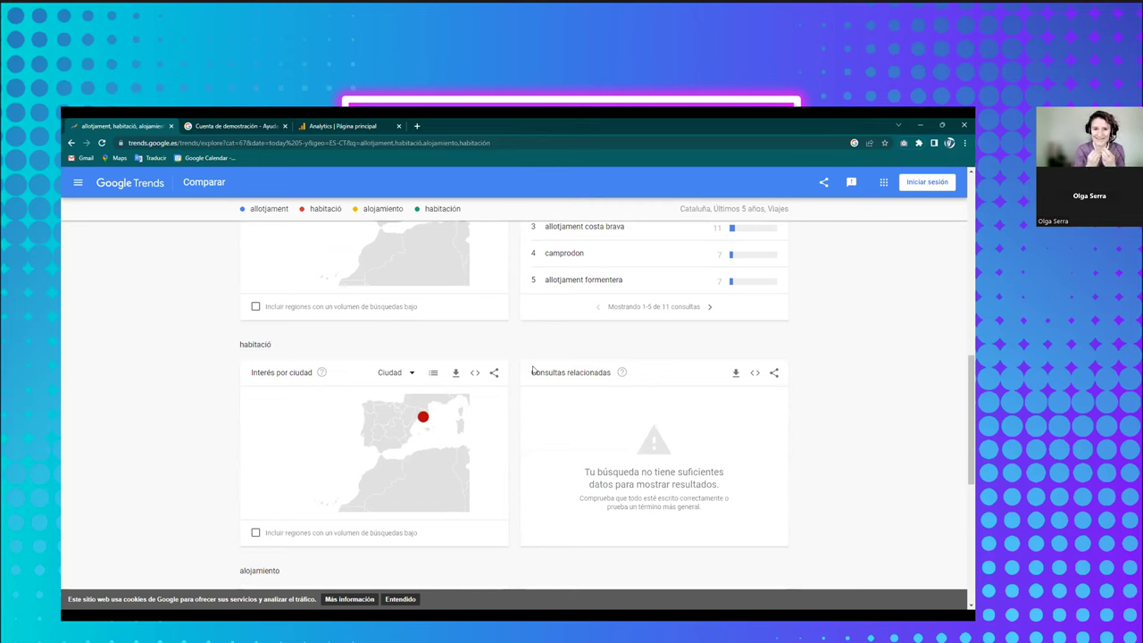
left_click(737, 374)
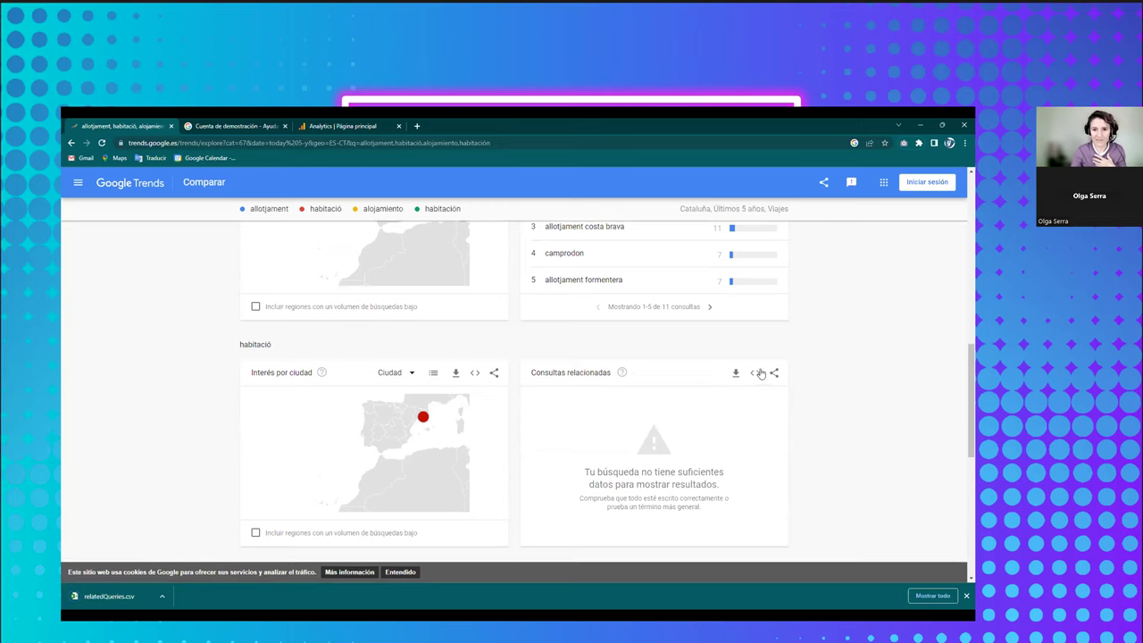
Show the Principales related queries for "alojamiento" and dismiss the download notice
scroll(581, 371, "down", 2)
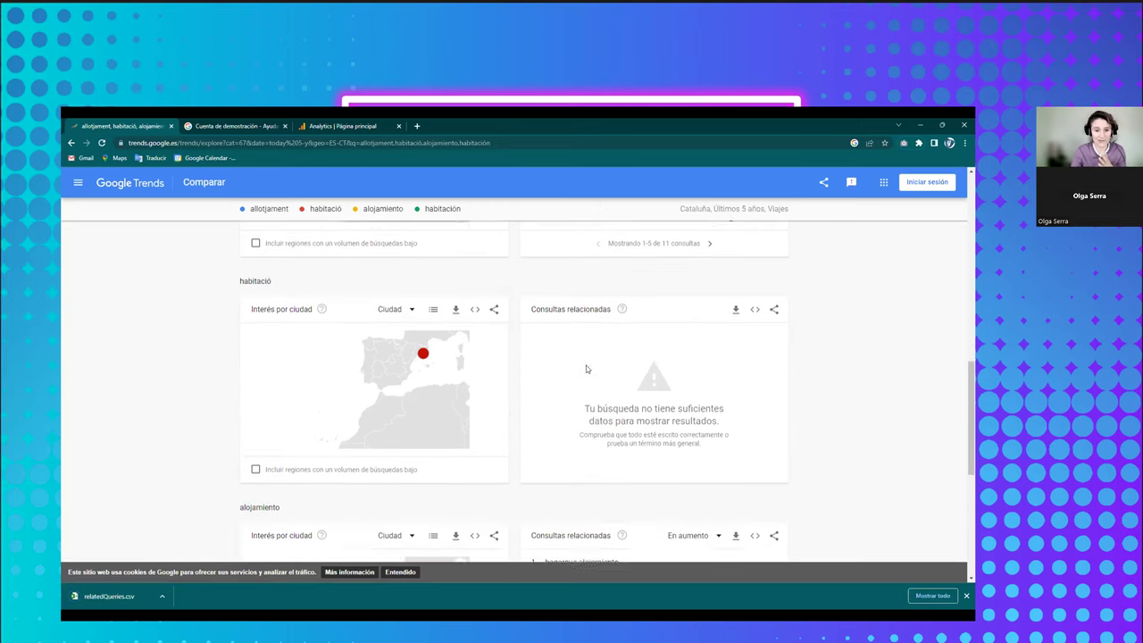
scroll(242, 347, "down", 1)
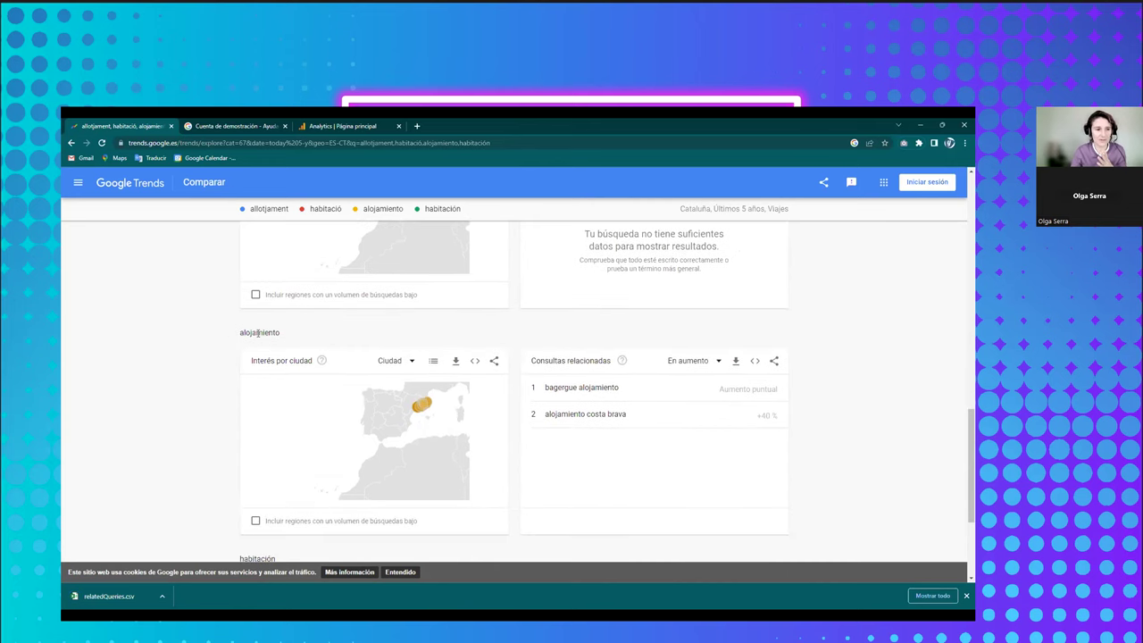
double_click(257, 333)
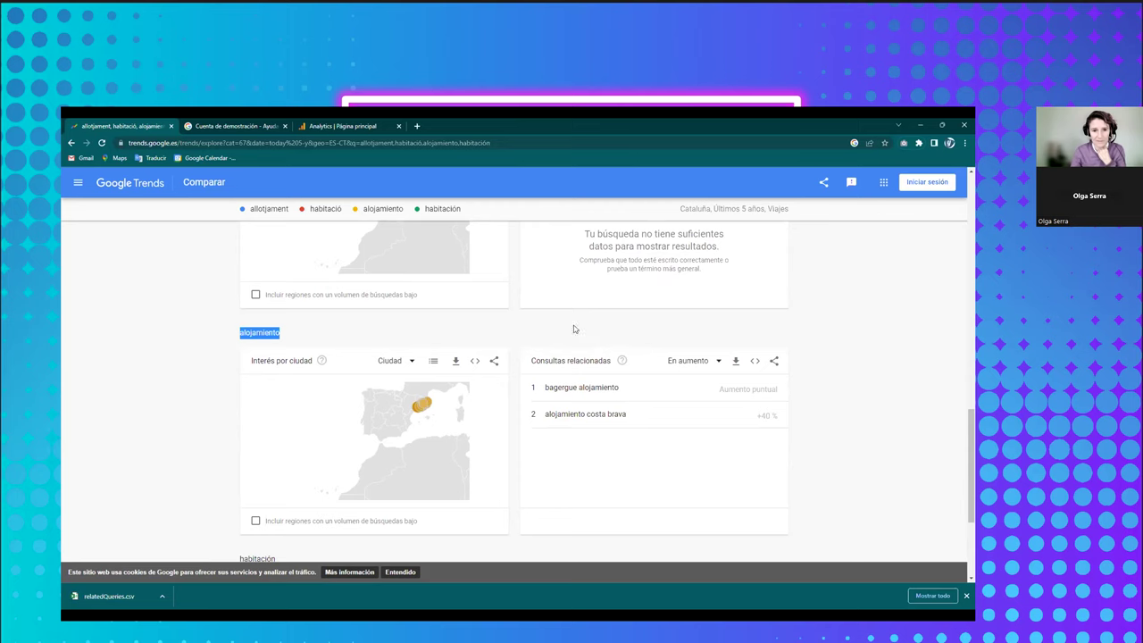
left_click(713, 362)
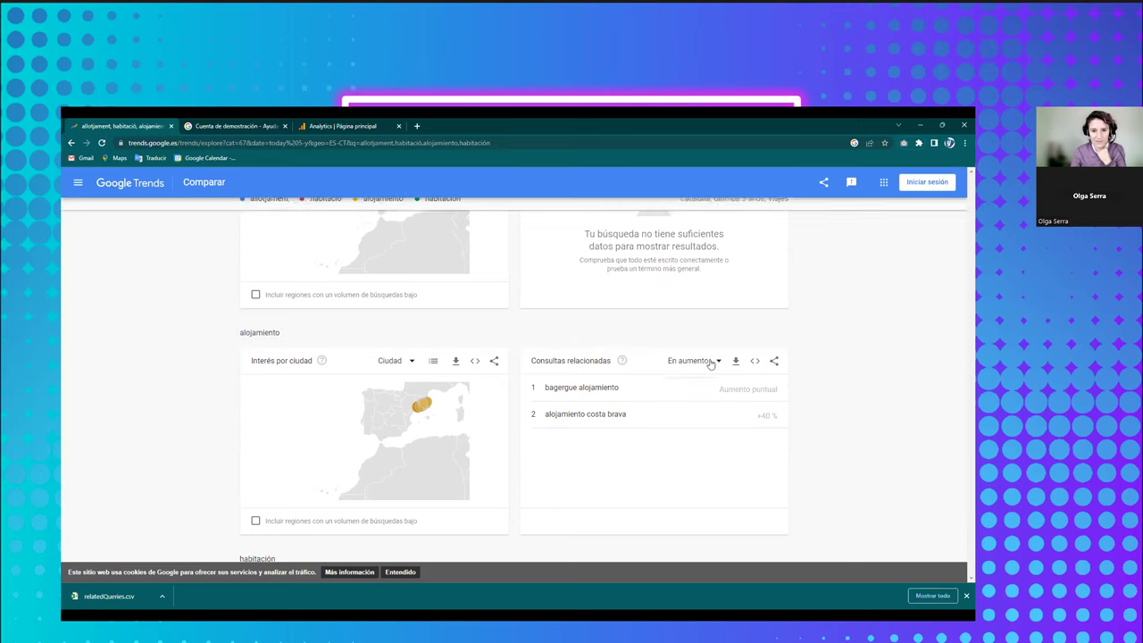
left_click(681, 391)
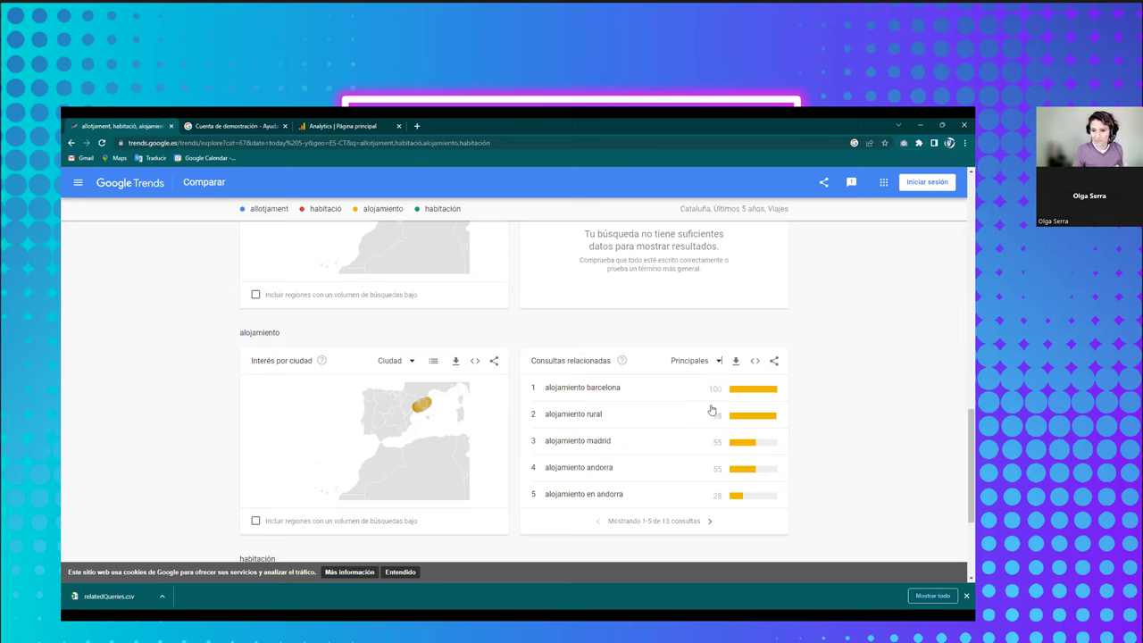
left_click(966, 595)
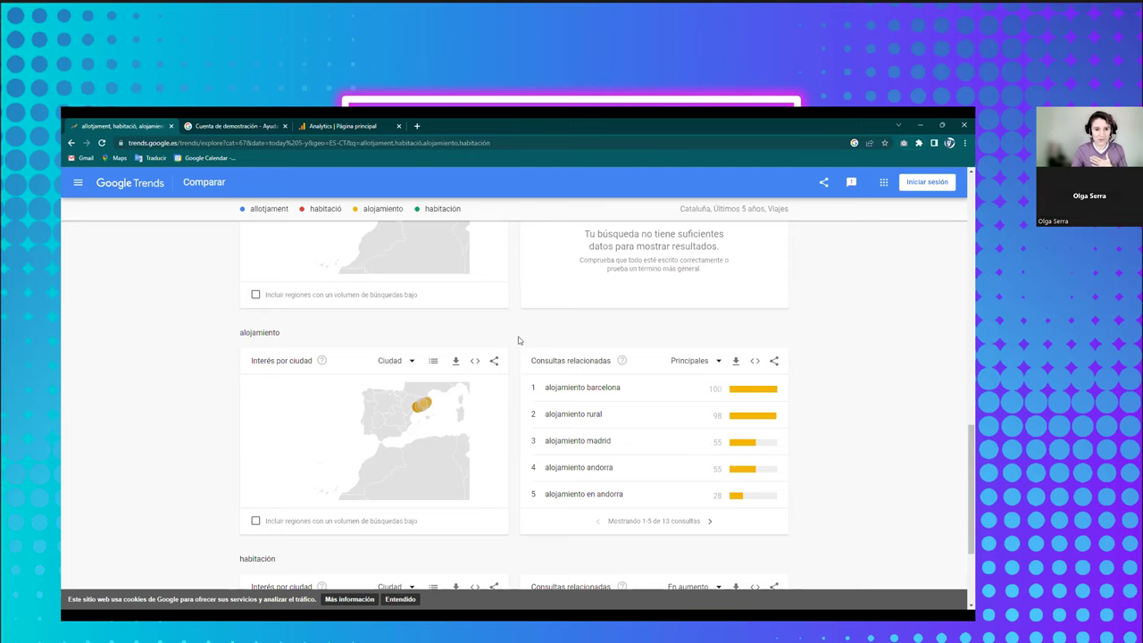
Add "hotel" as a fifth term to view its effect on interest over time, and remove it from the comparison
scroll(517, 339, "up", 15)
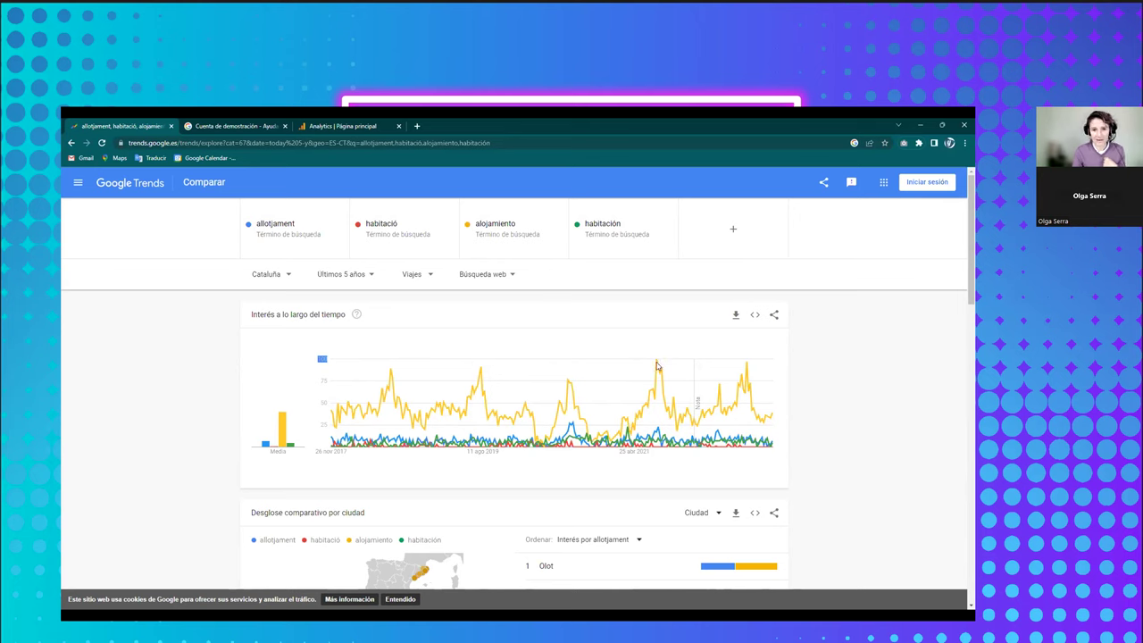
mouse_move(658, 366)
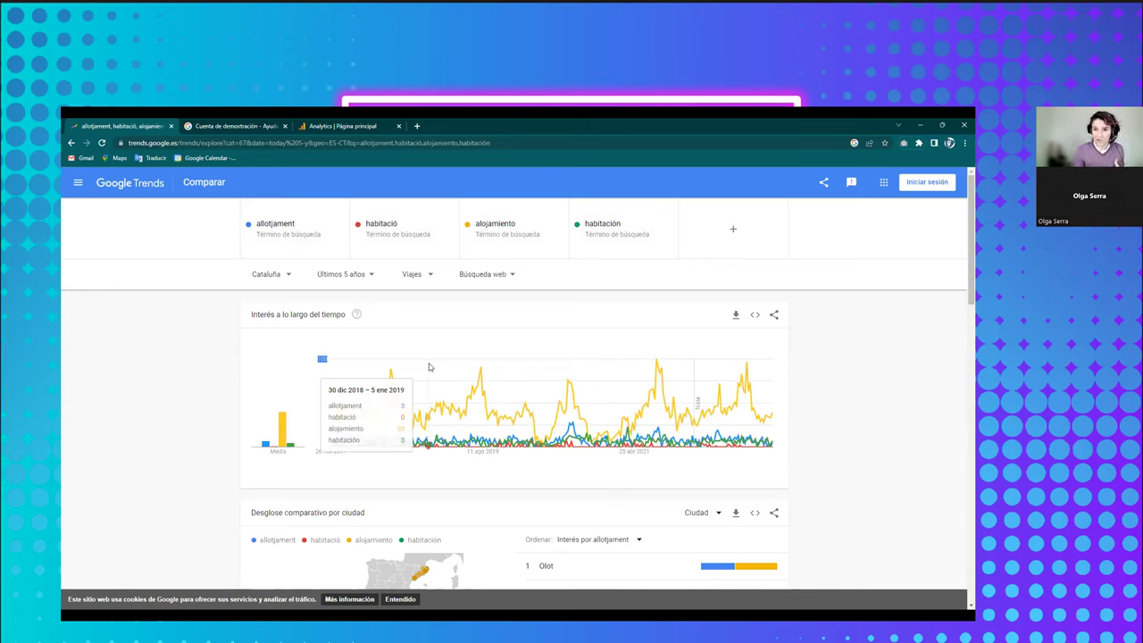
left_click(739, 246)
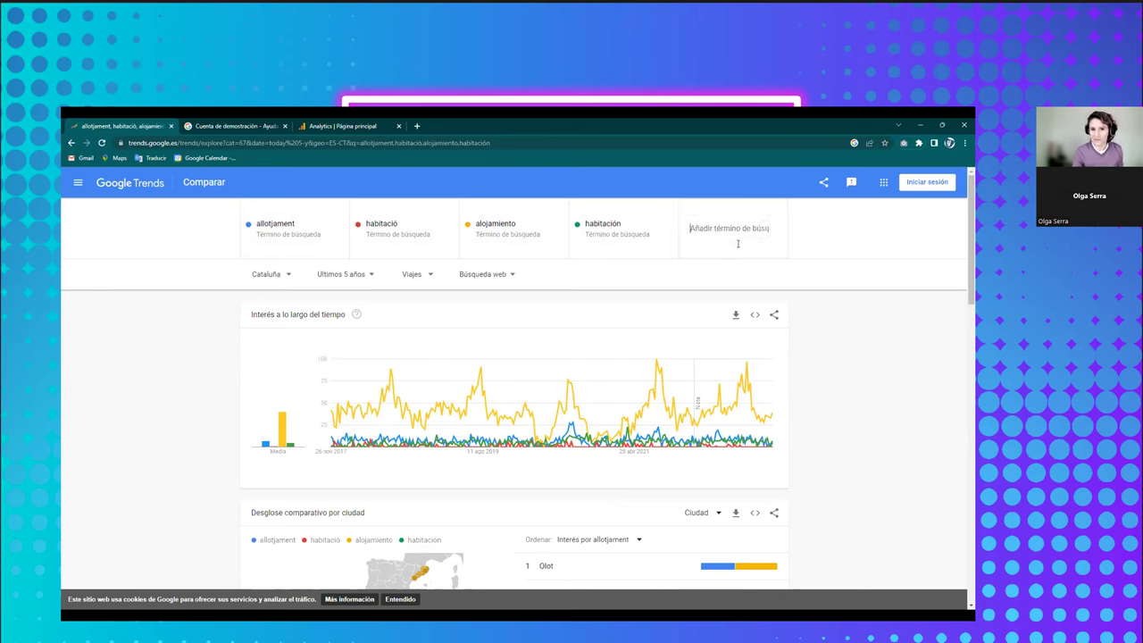
type("hotel")
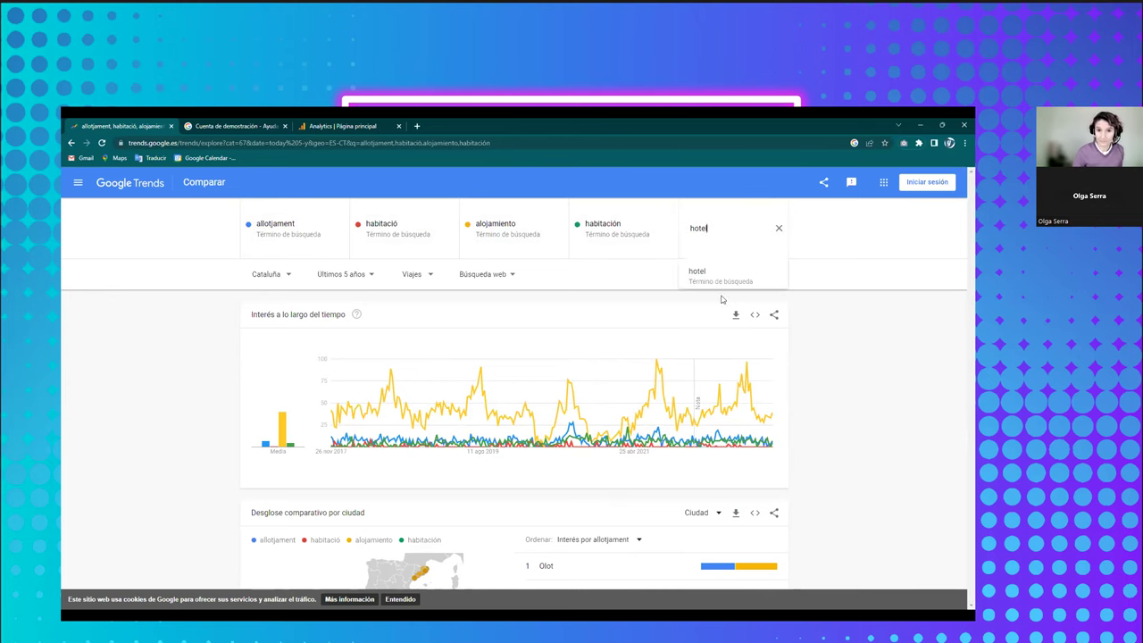
left_click(702, 275)
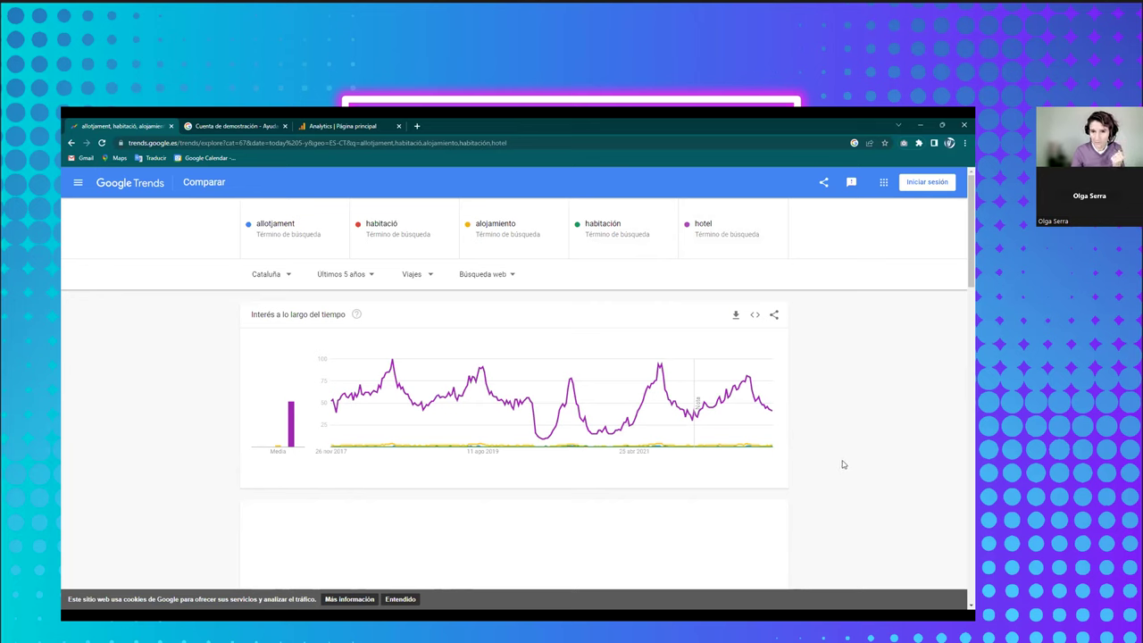
left_click(777, 231)
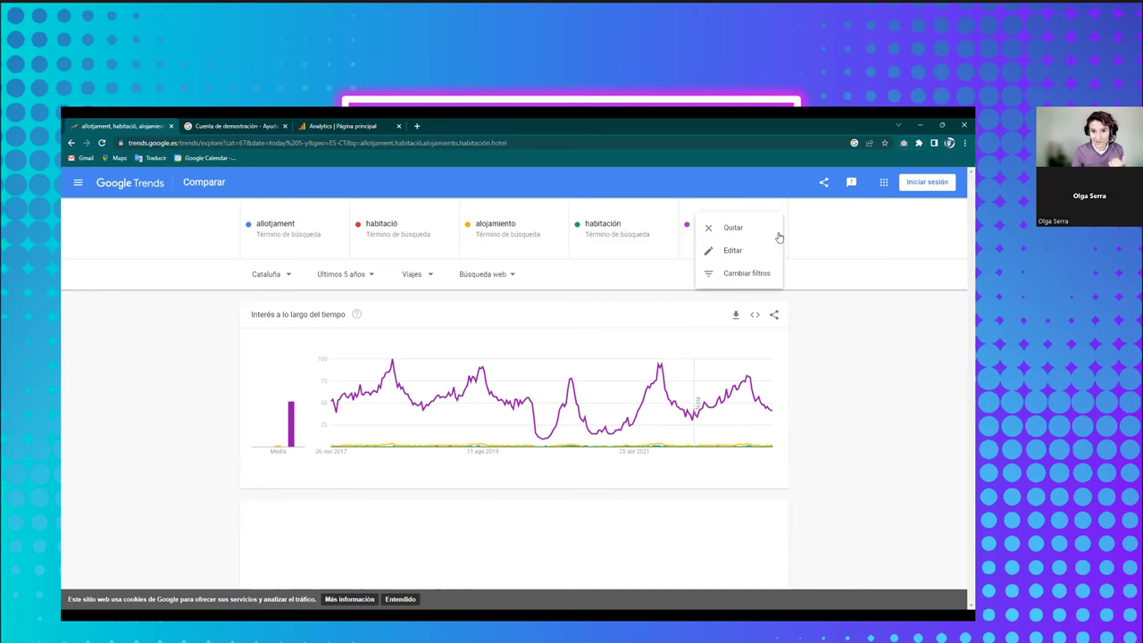
left_click(733, 227)
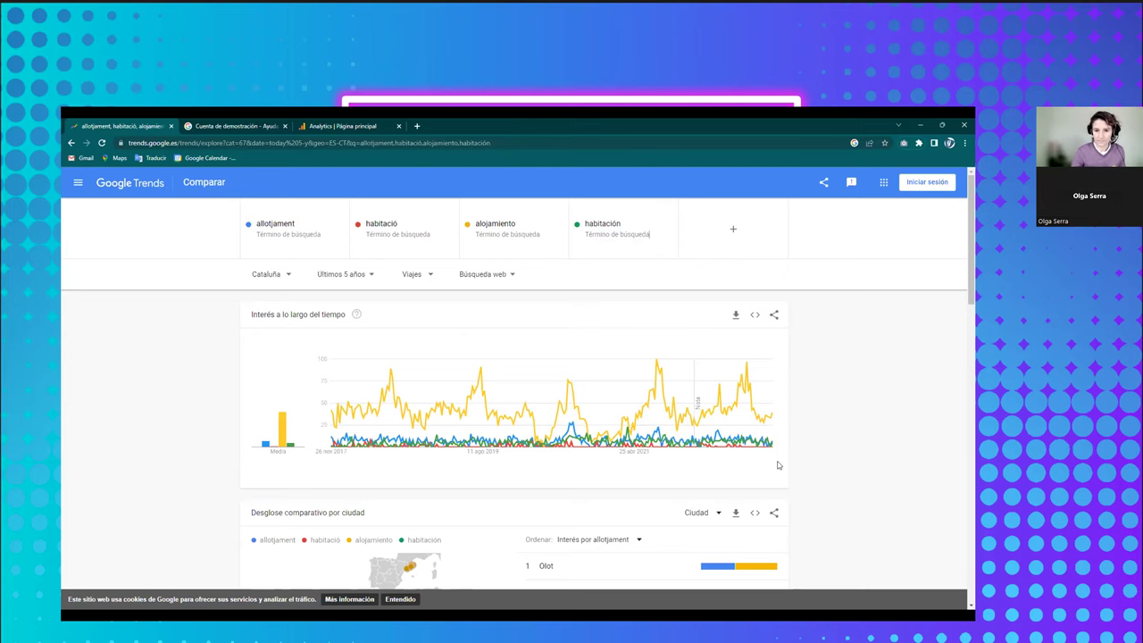
Review the related queries for each term and show the Principales queries for "habitación"
scroll(818, 461, "down", 5)
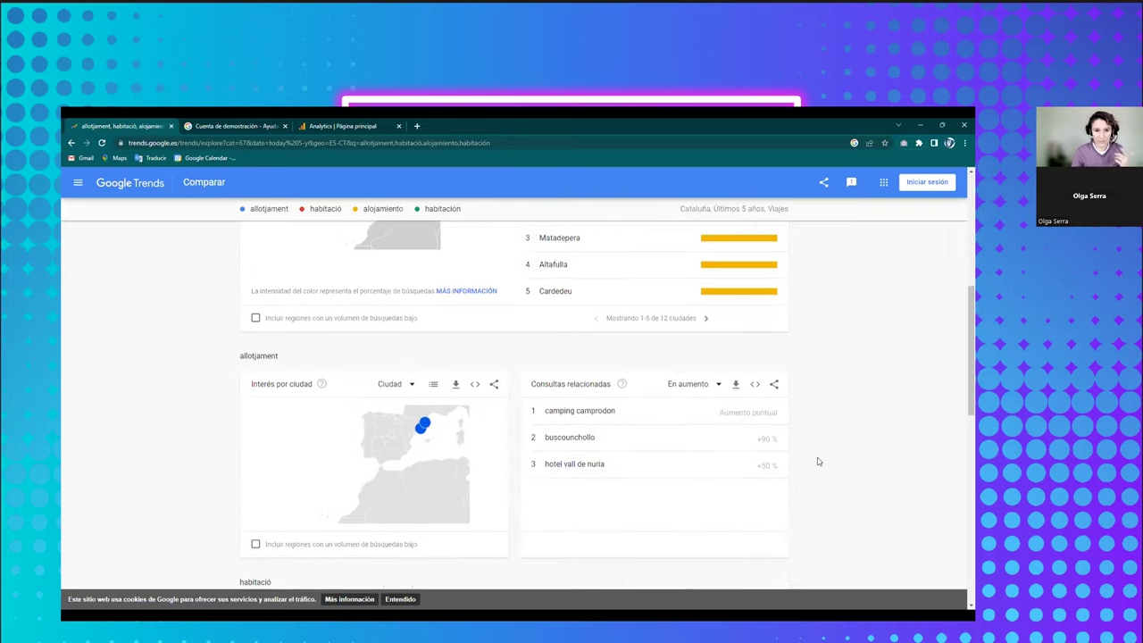
scroll(818, 462, "down", 5)
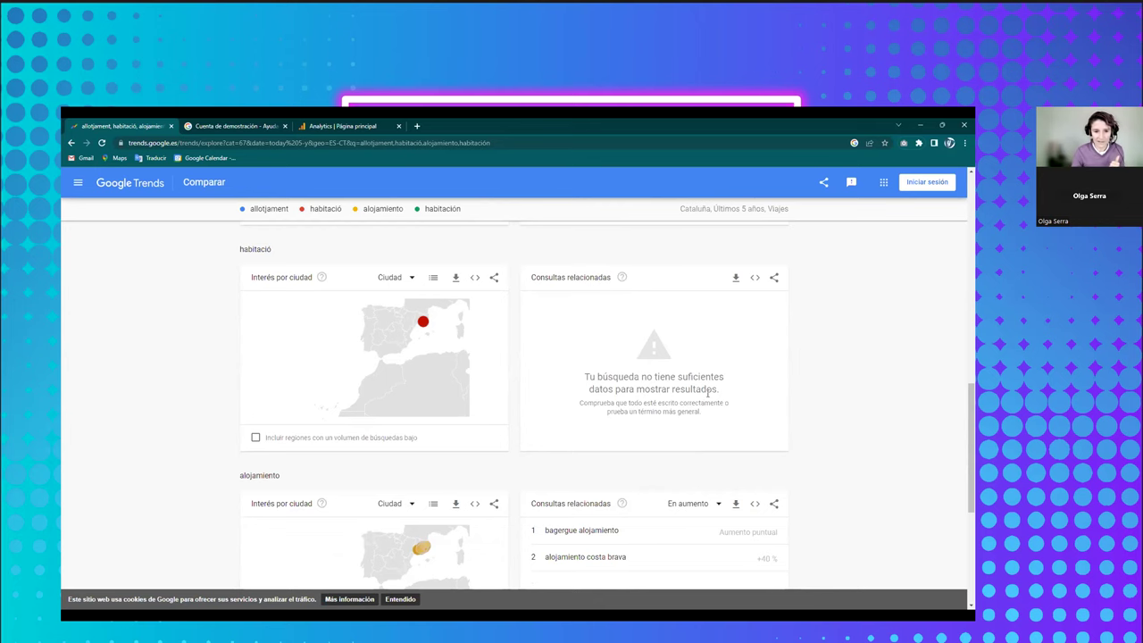
scroll(798, 477, "down", 2)
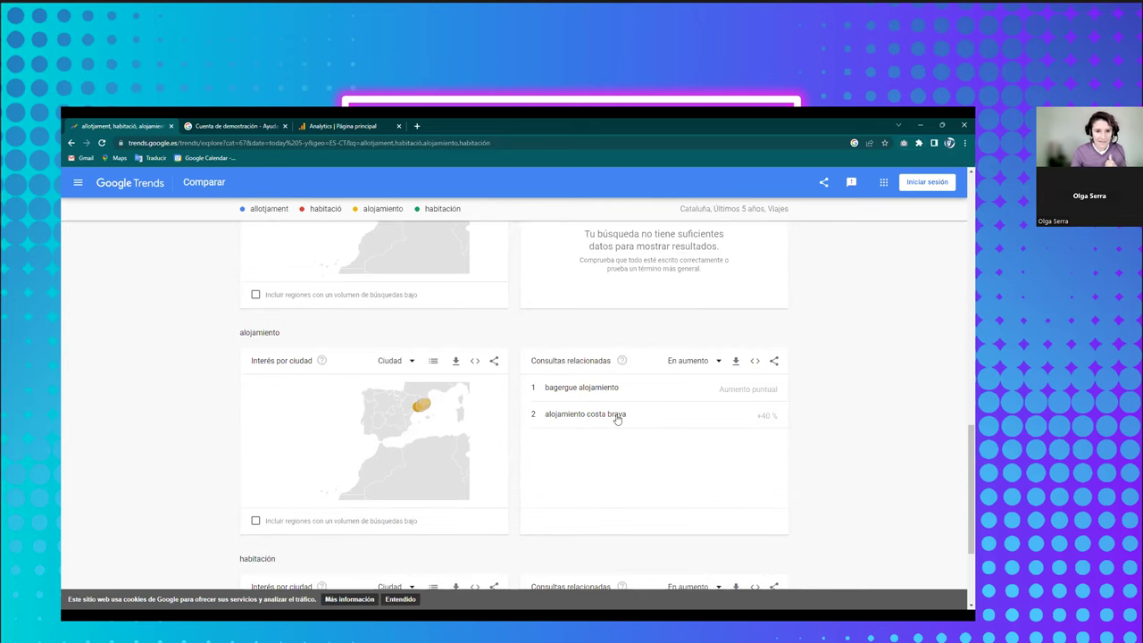
scroll(716, 366, "down", 3)
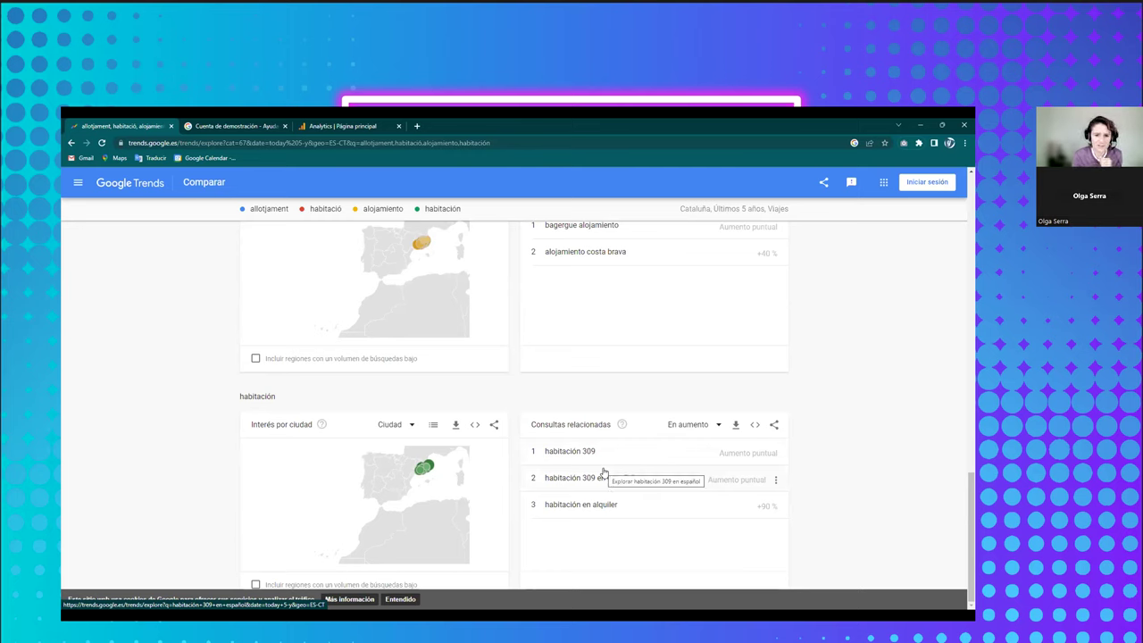
left_click(715, 427)
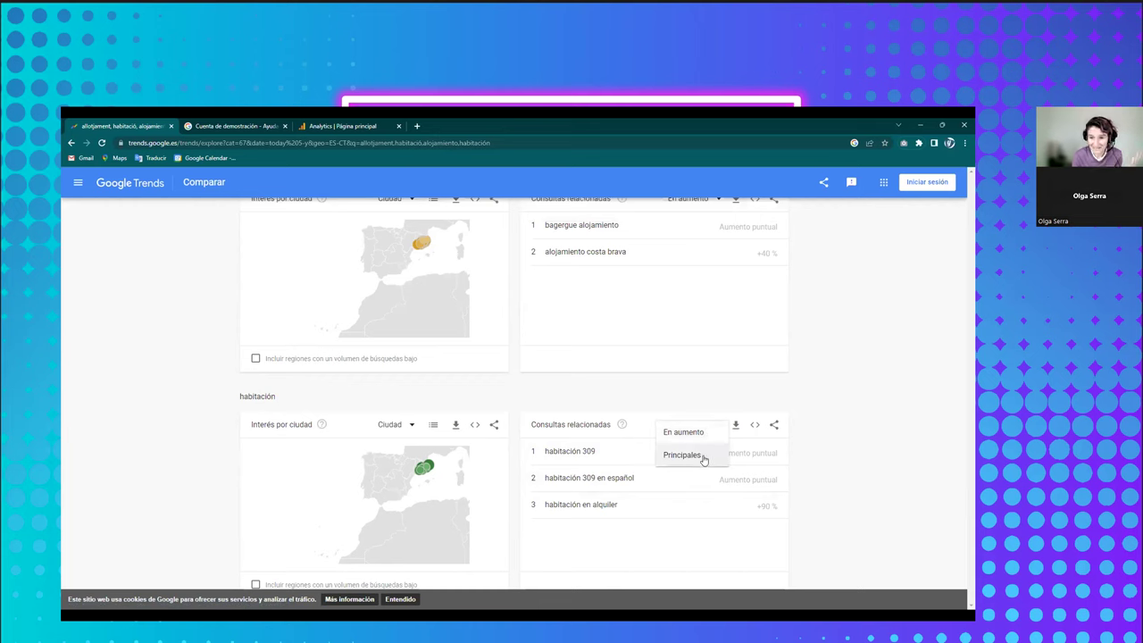
left_click(703, 458)
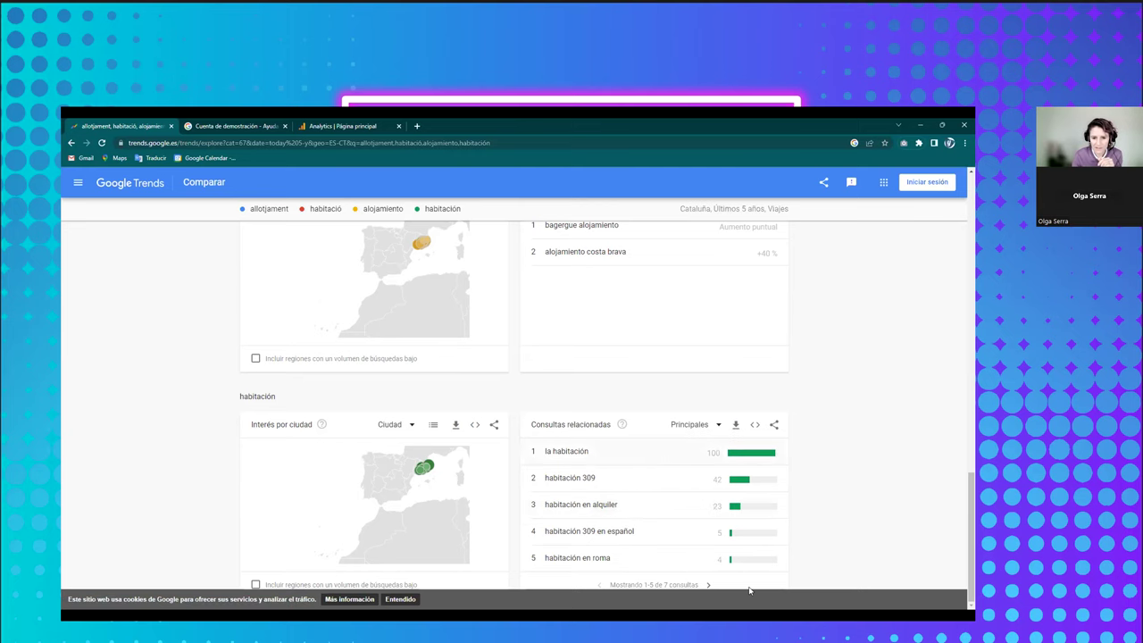
Look over the city breakdown and each term's related queries, and switch the "alojamiento" related queries to Principales
scroll(578, 478, "up", 10)
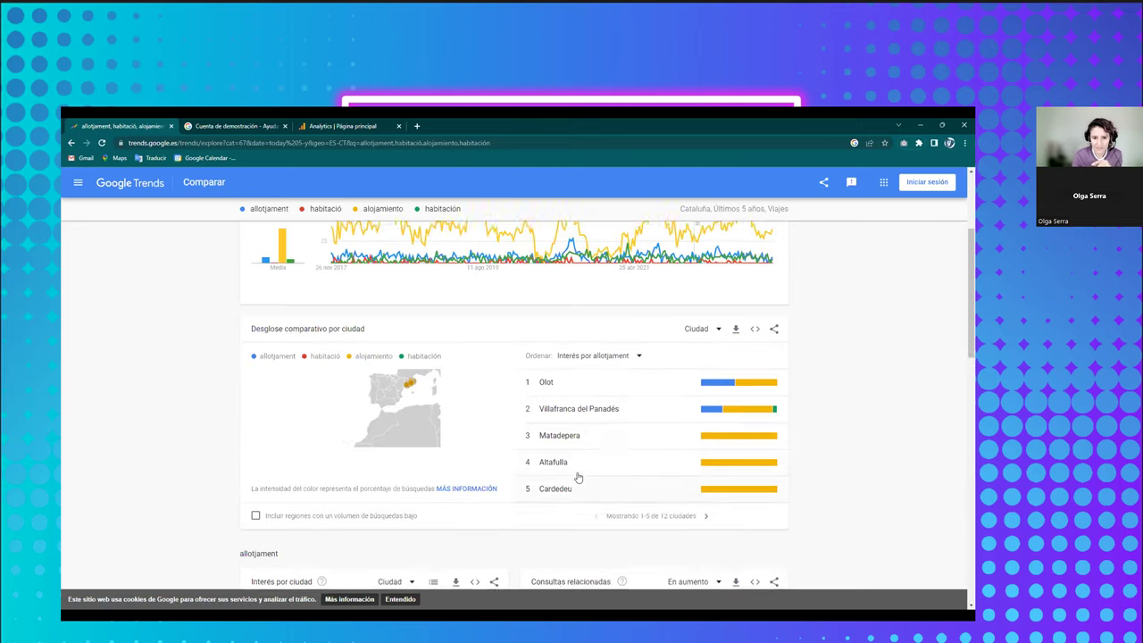
scroll(625, 422, "up", 1)
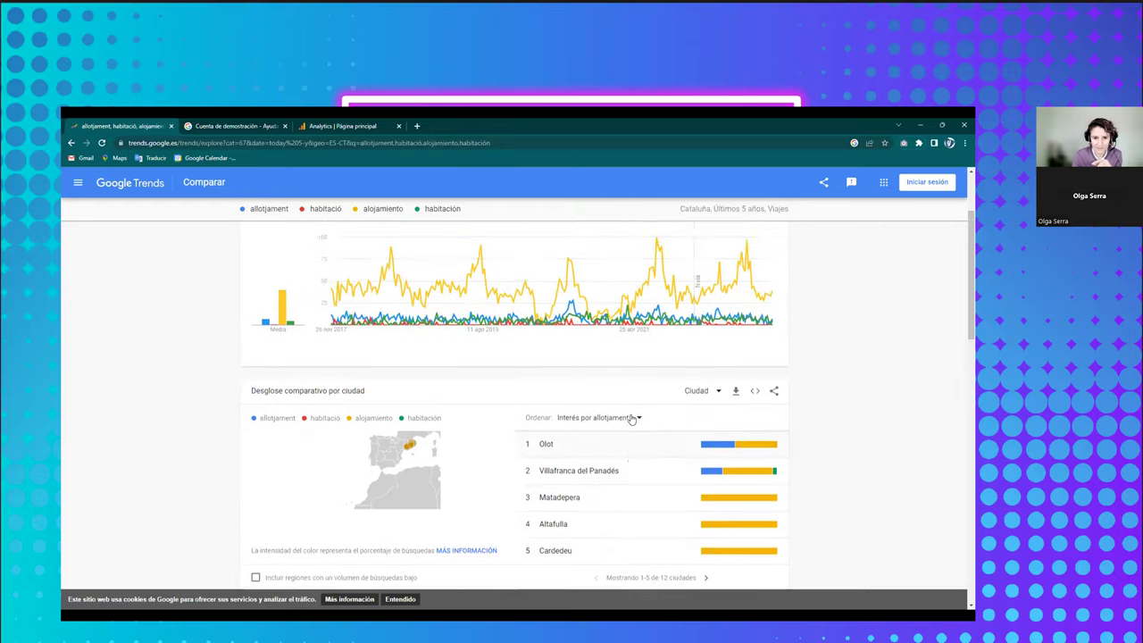
scroll(631, 419, "down", 2)
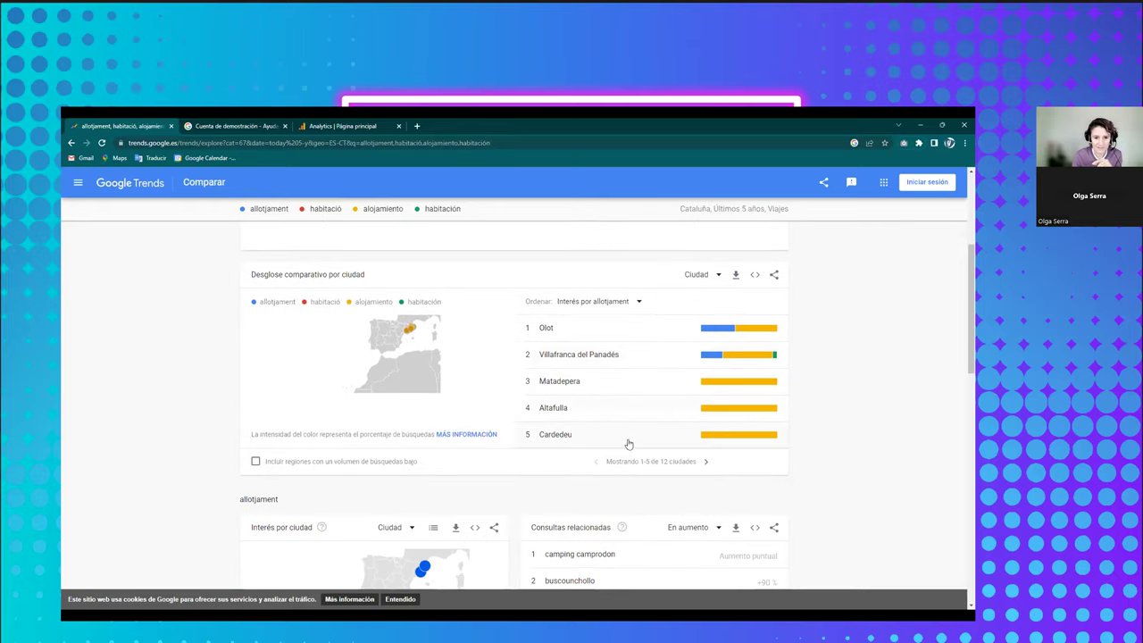
scroll(630, 442, "down", 2)
scroll(645, 410, "down", 1)
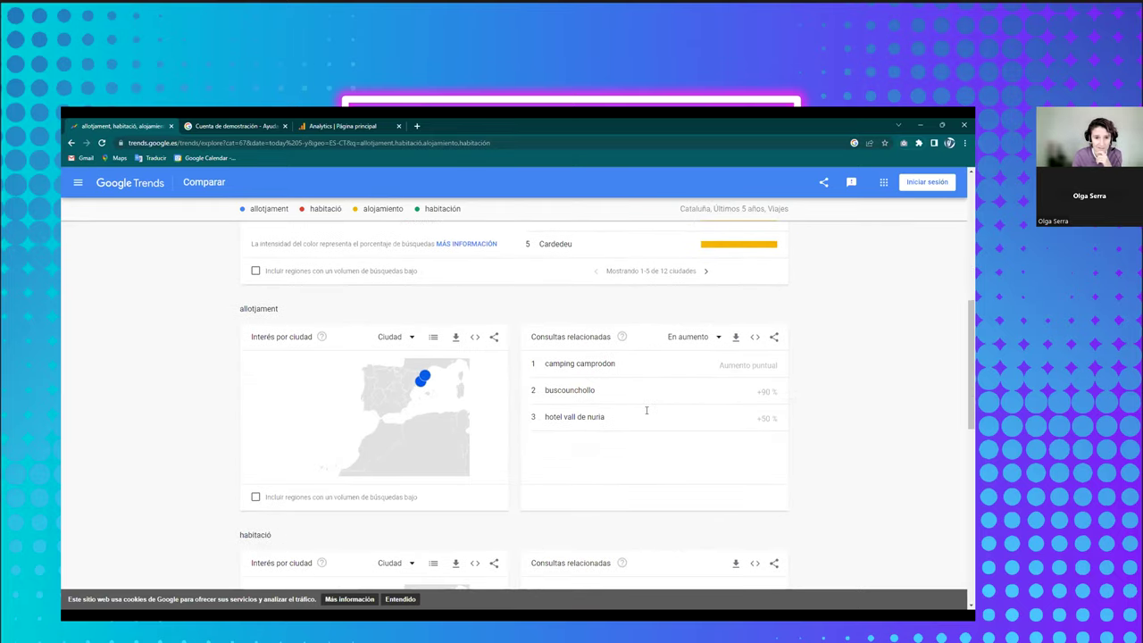
scroll(647, 411, "down", 5)
scroll(648, 410, "up", 3)
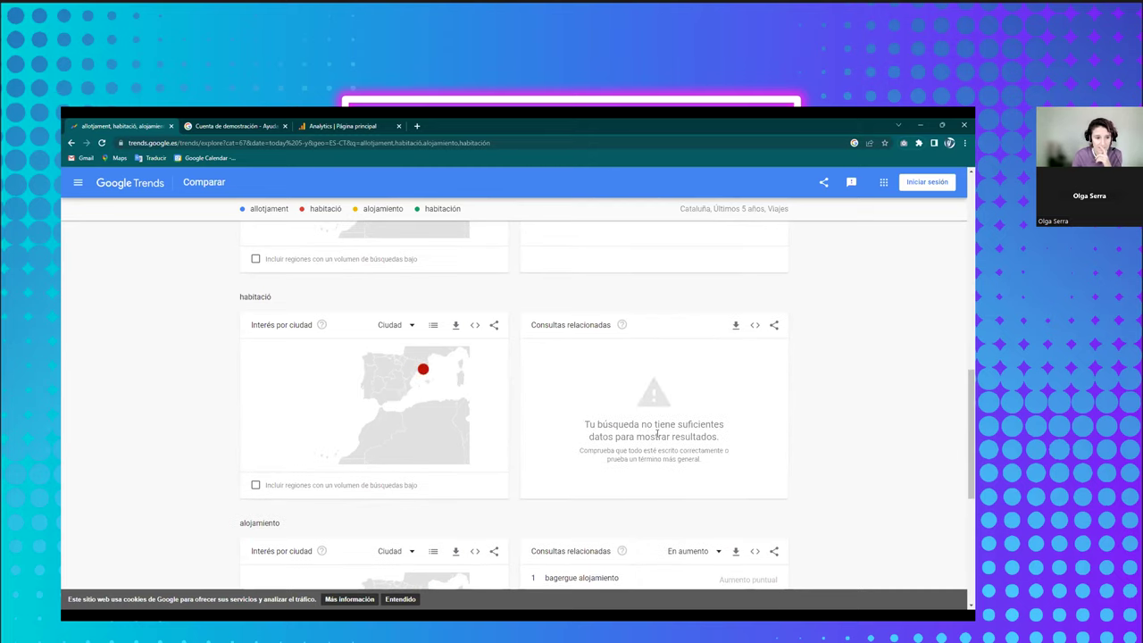
scroll(658, 436, "down", 1)
scroll(736, 376, "down", 1)
left_click(702, 361)
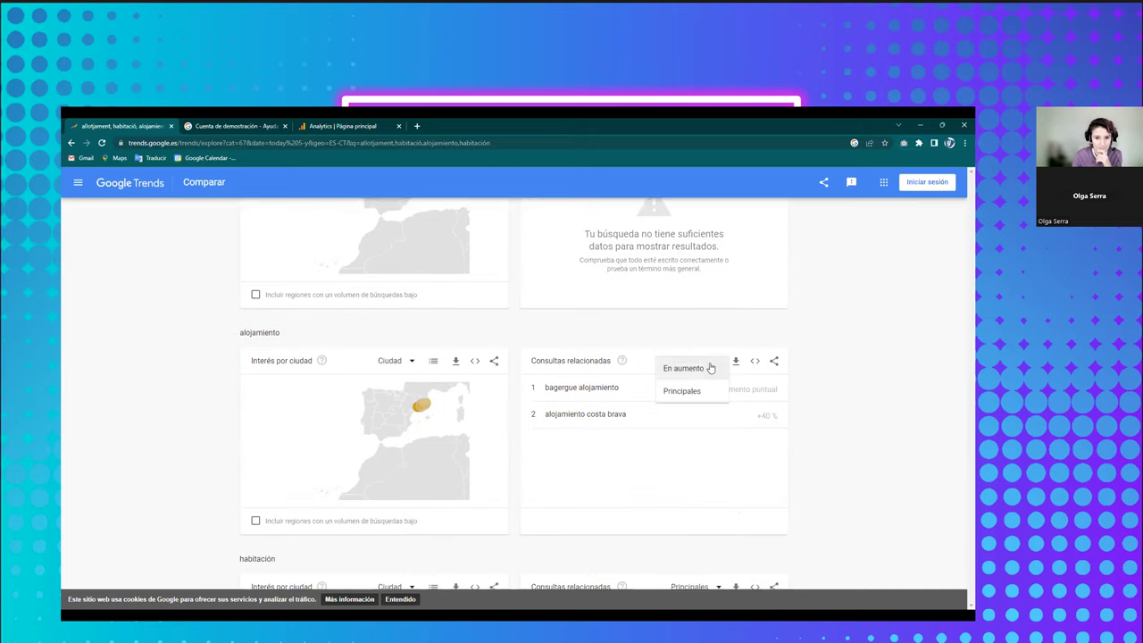
left_click(692, 392)
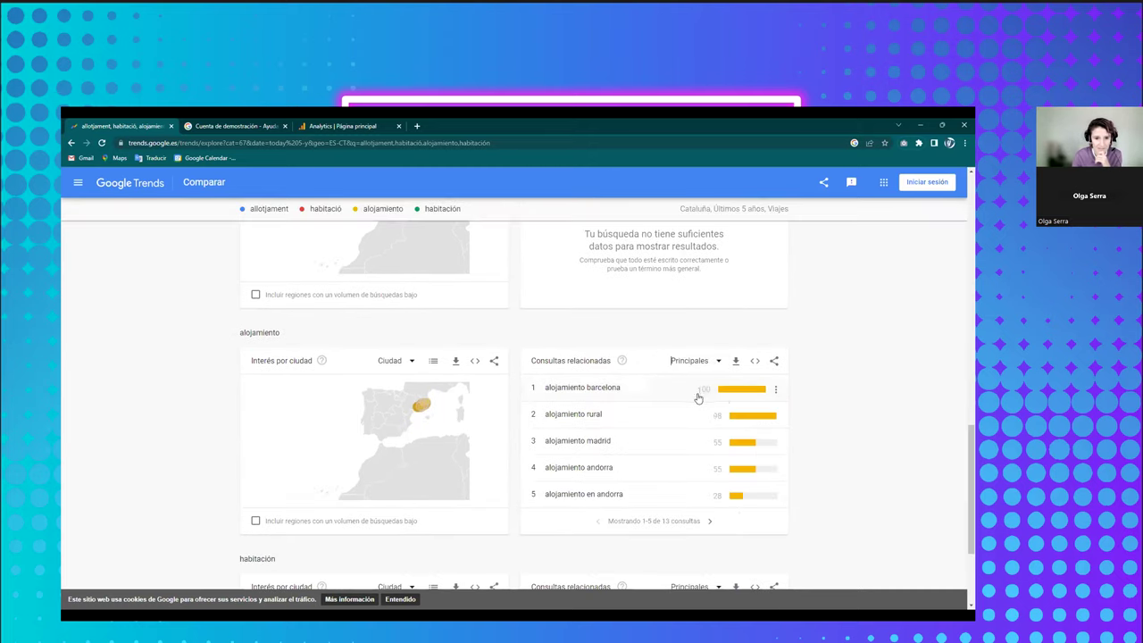
Page through all the Principales related queries for "alojamiento" and return to the first page of the list
left_click(710, 521)
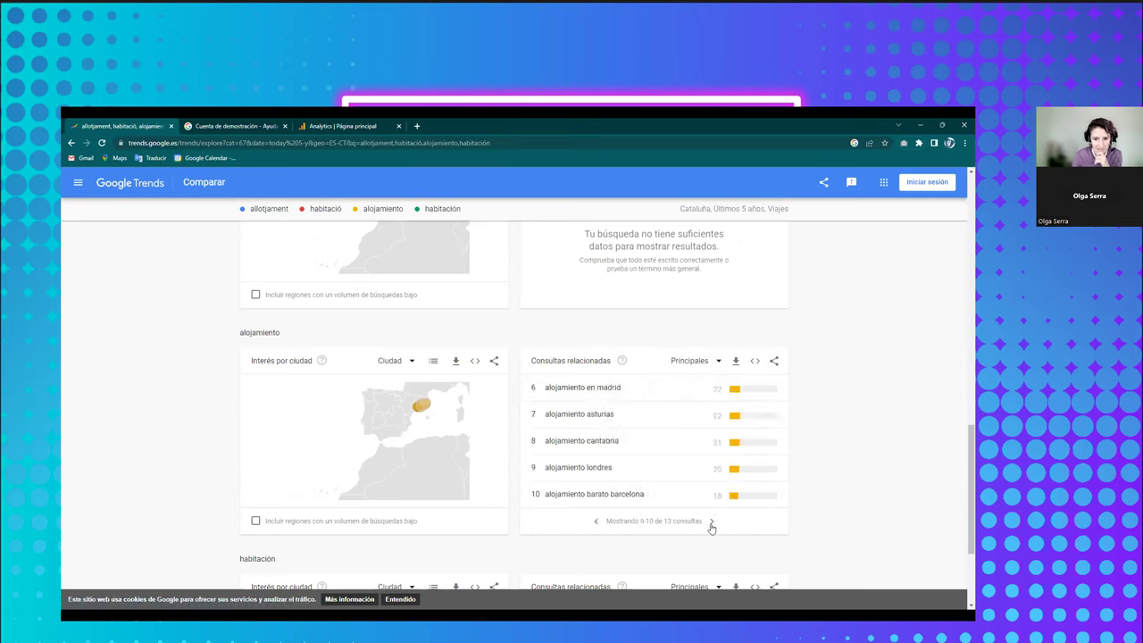
left_click(711, 522)
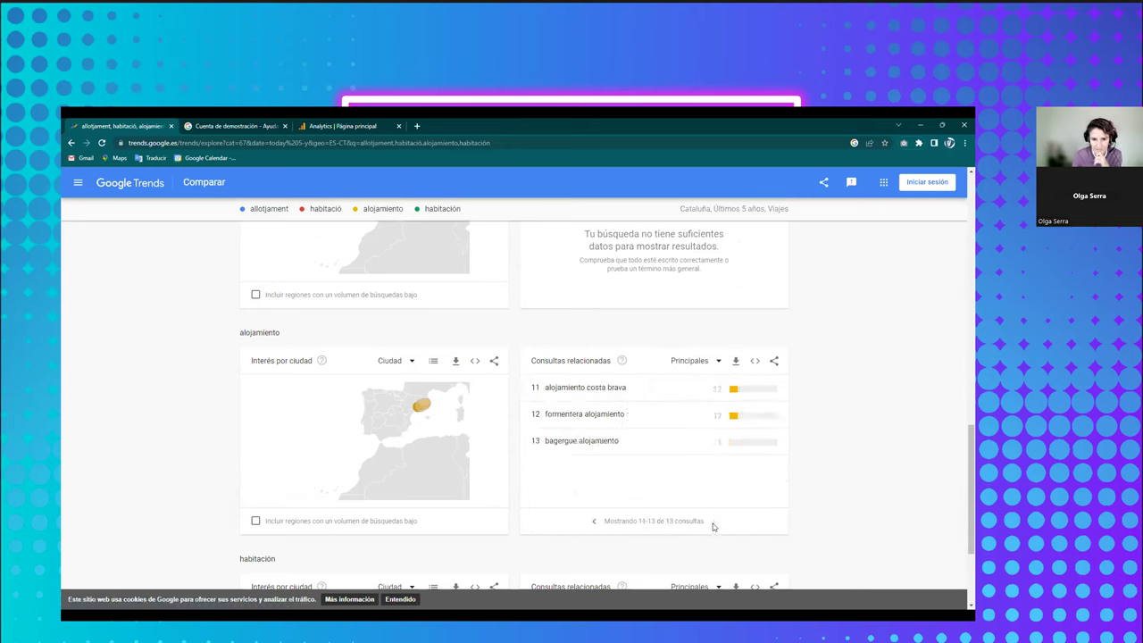
left_click(595, 522)
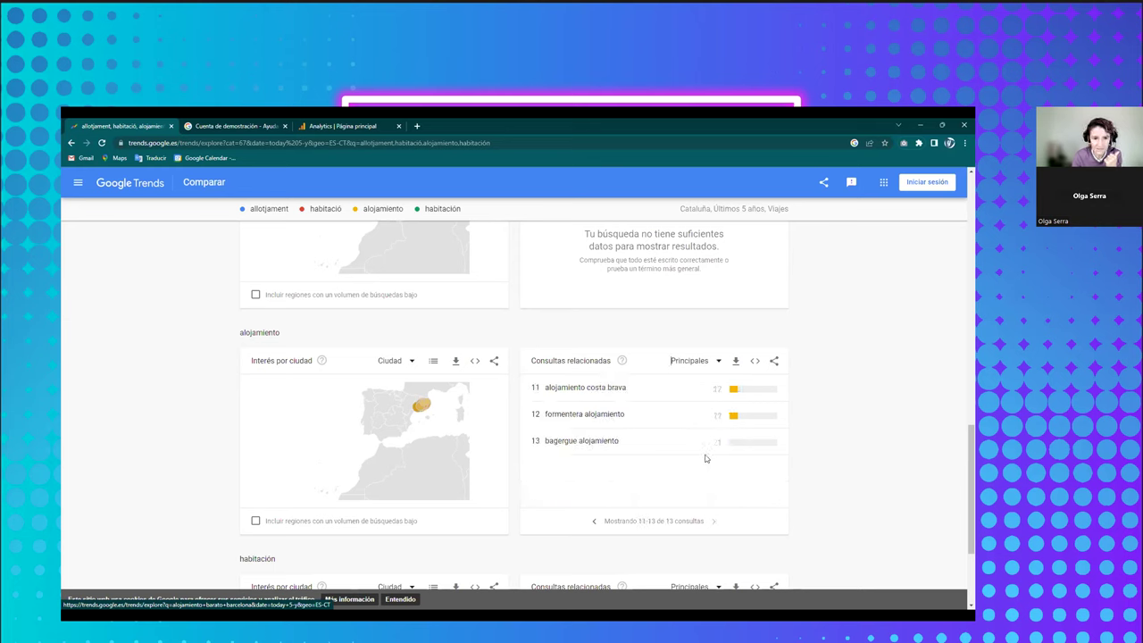
left_click(595, 522)
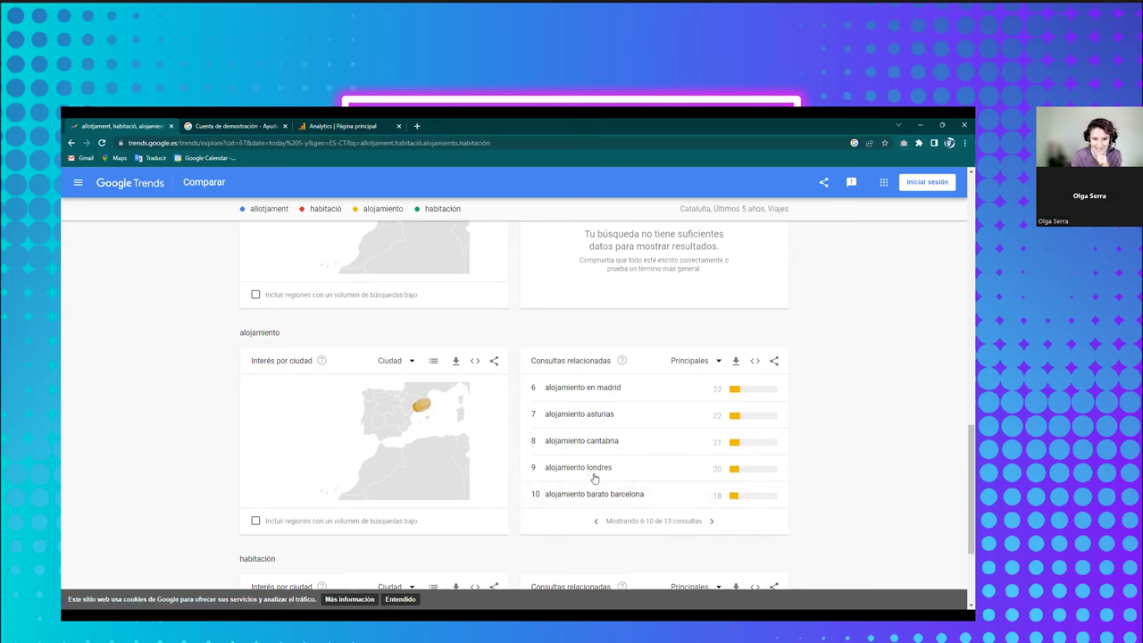
left_click(596, 522)
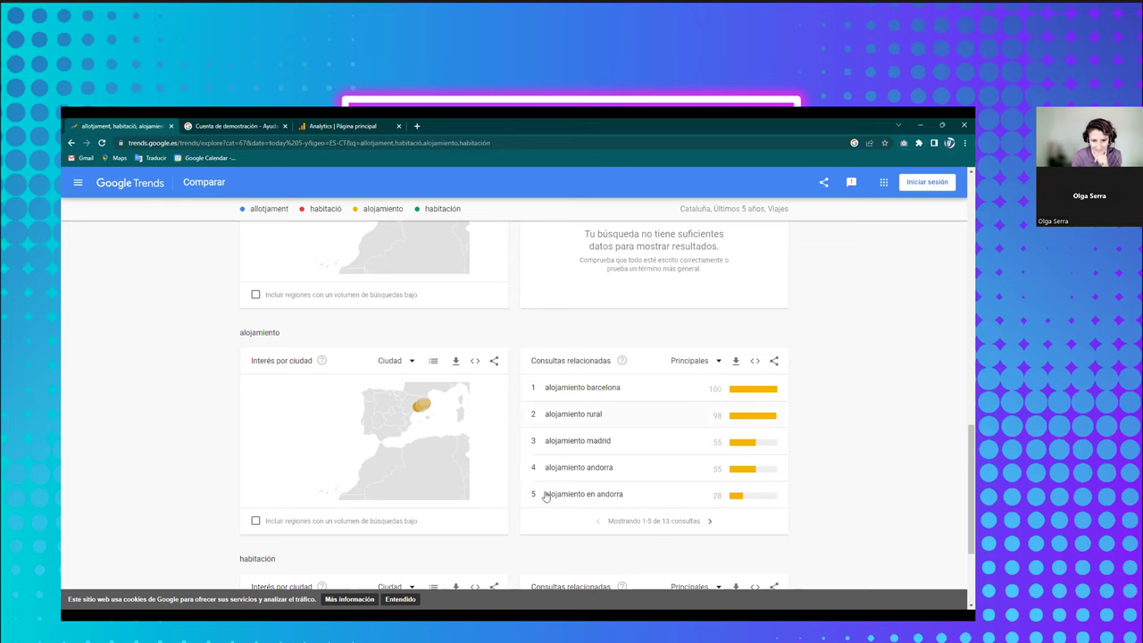
Switch to the Google Analytics home page of the Google Merchandise Store demo property and dismiss the guided tour
scroll(461, 538, "up", 4)
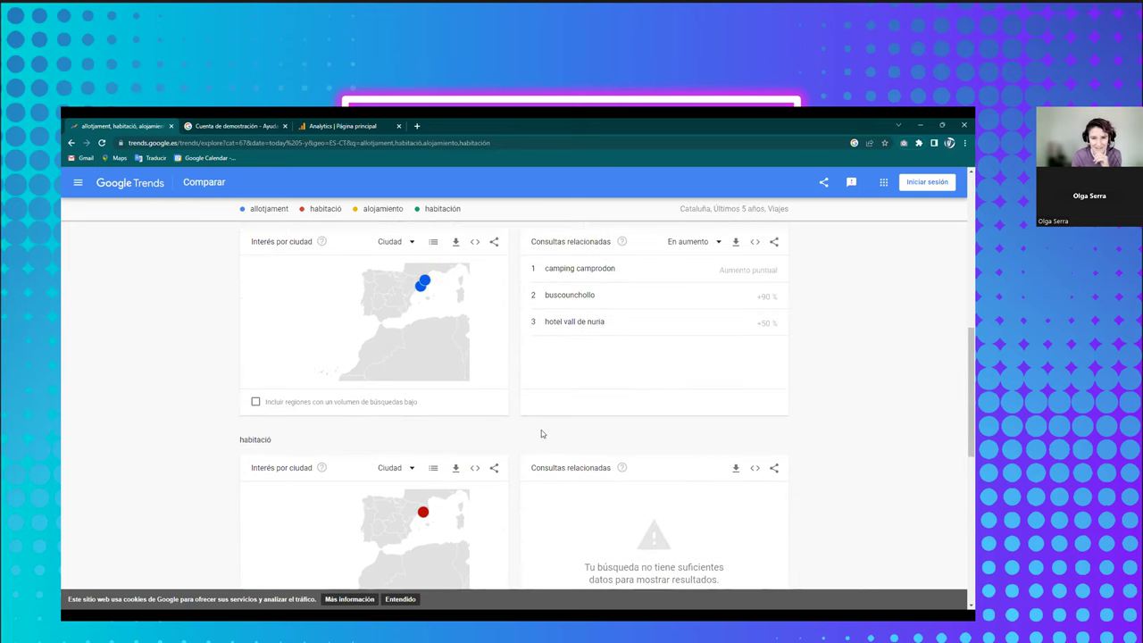
scroll(514, 485, "up", 1)
scroll(513, 485, "up", 10)
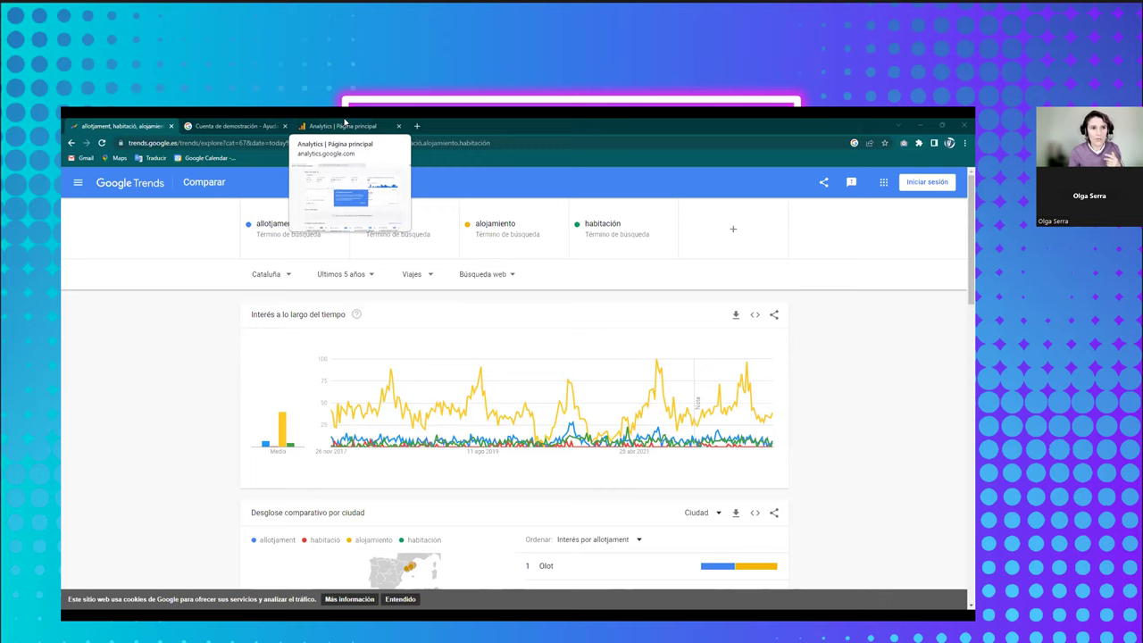
left_click(345, 123)
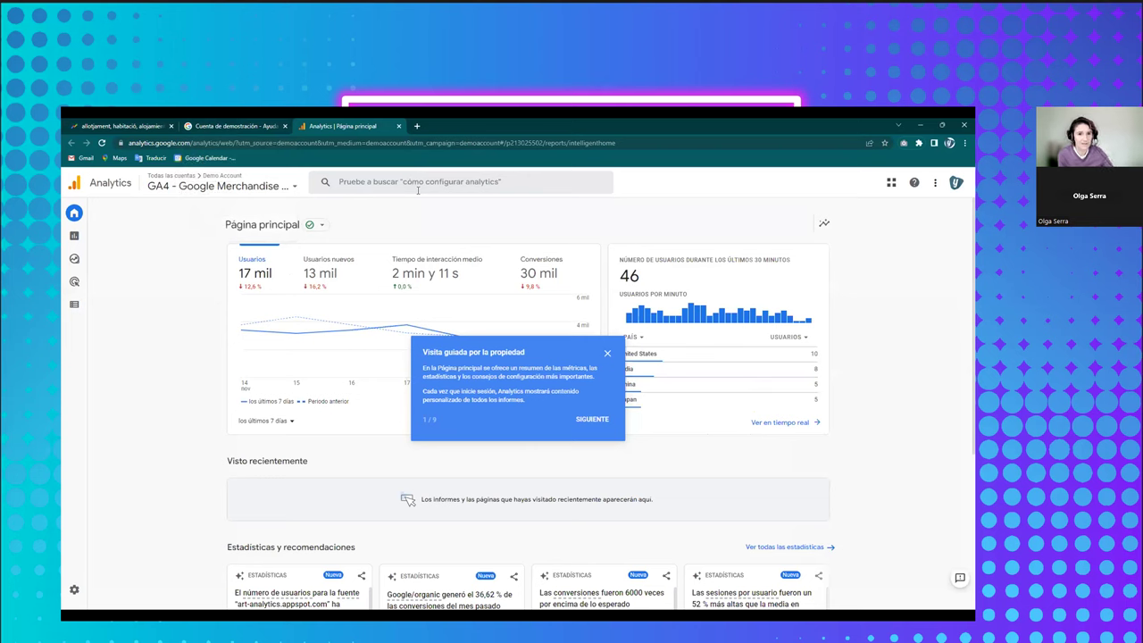
left_click(607, 354)
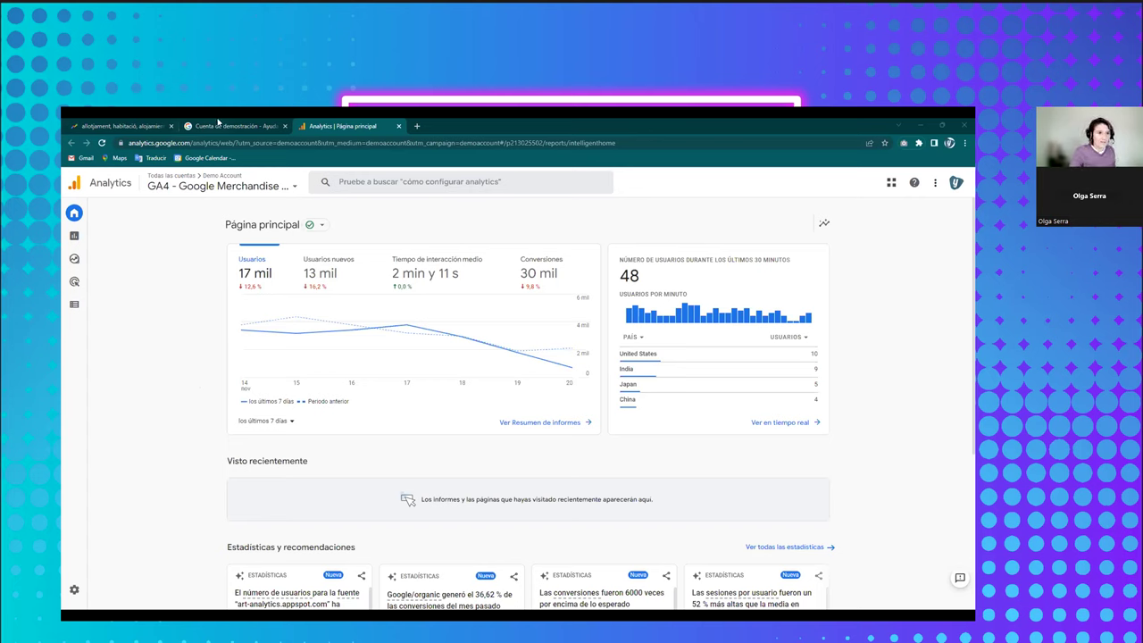
Switch to the Analytics help article "Cuenta de demostración" and find the links that give access to the demo properties
left_click(218, 125)
scroll(167, 306, "up", 5)
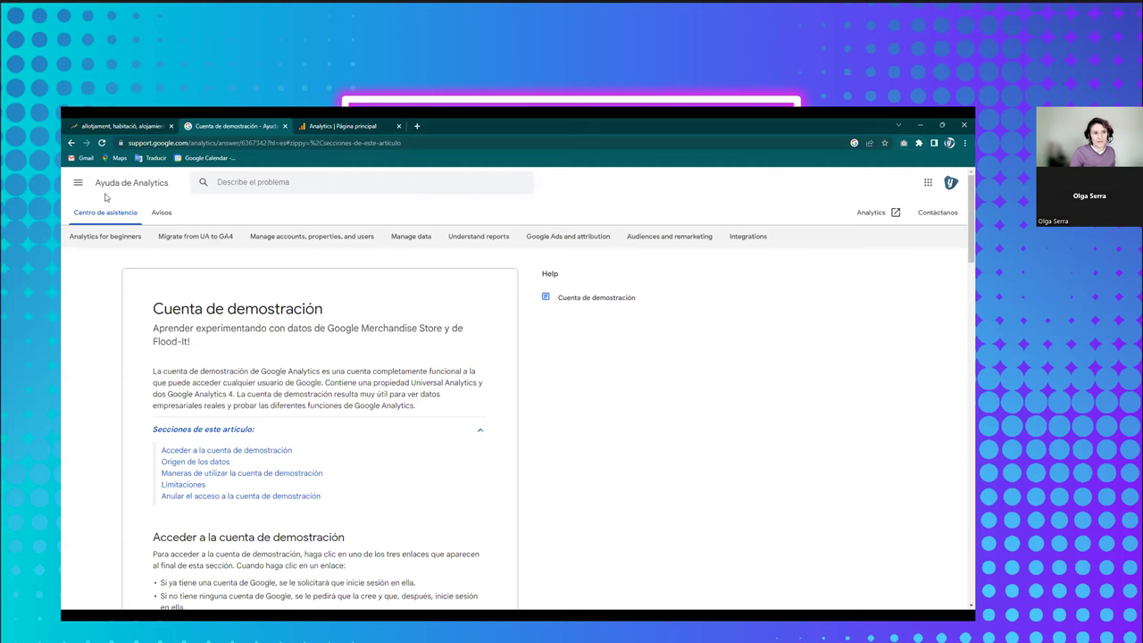
scroll(347, 416, "down", 5)
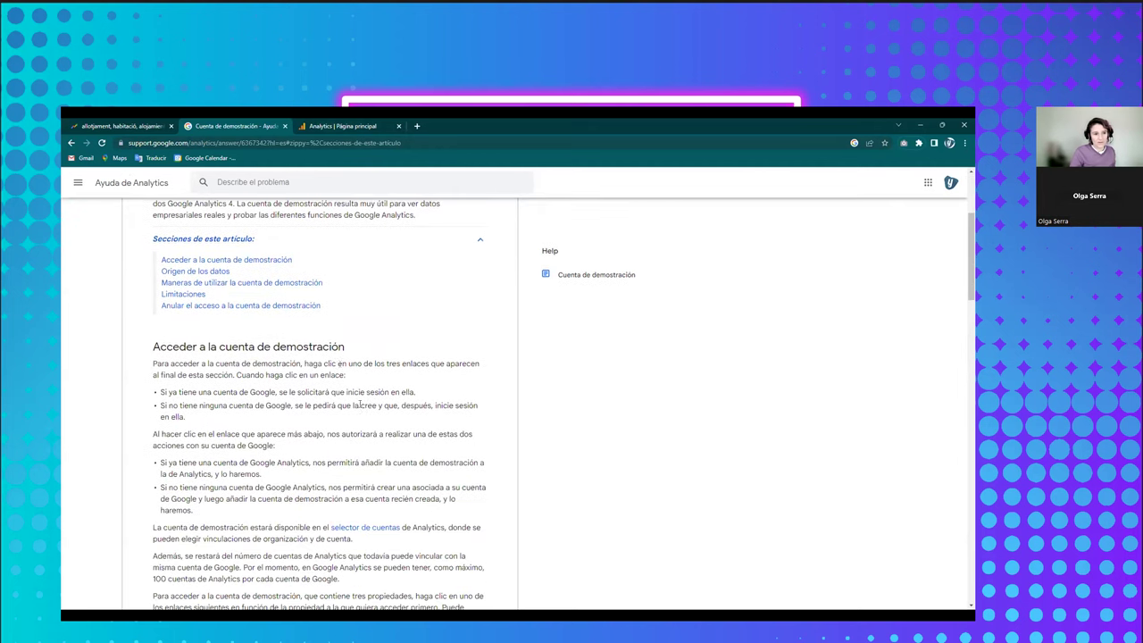
scroll(339, 362, "down", 6)
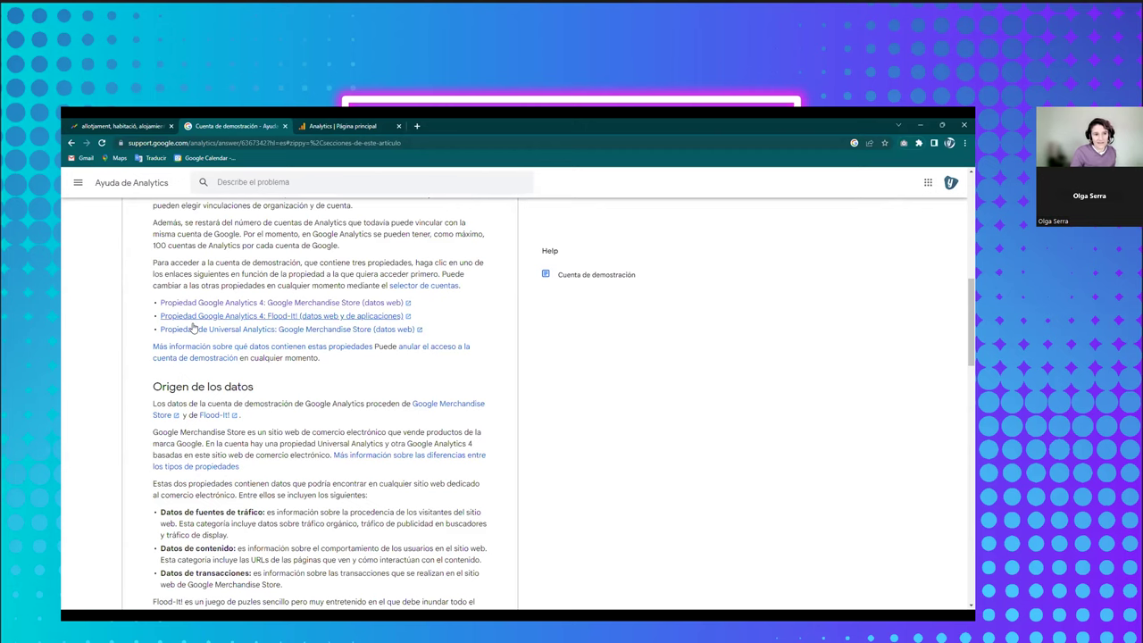
Return to the Google Analytics home page and examine the number of users during the last 30 minutes and per minute
left_click(346, 126)
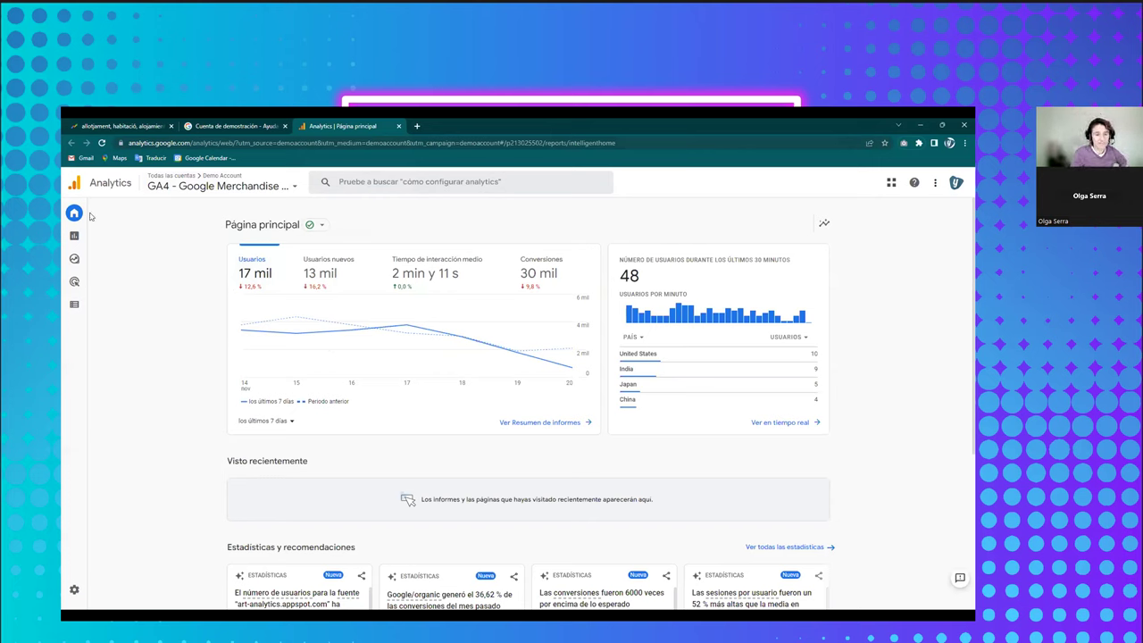
mouse_move(70, 217)
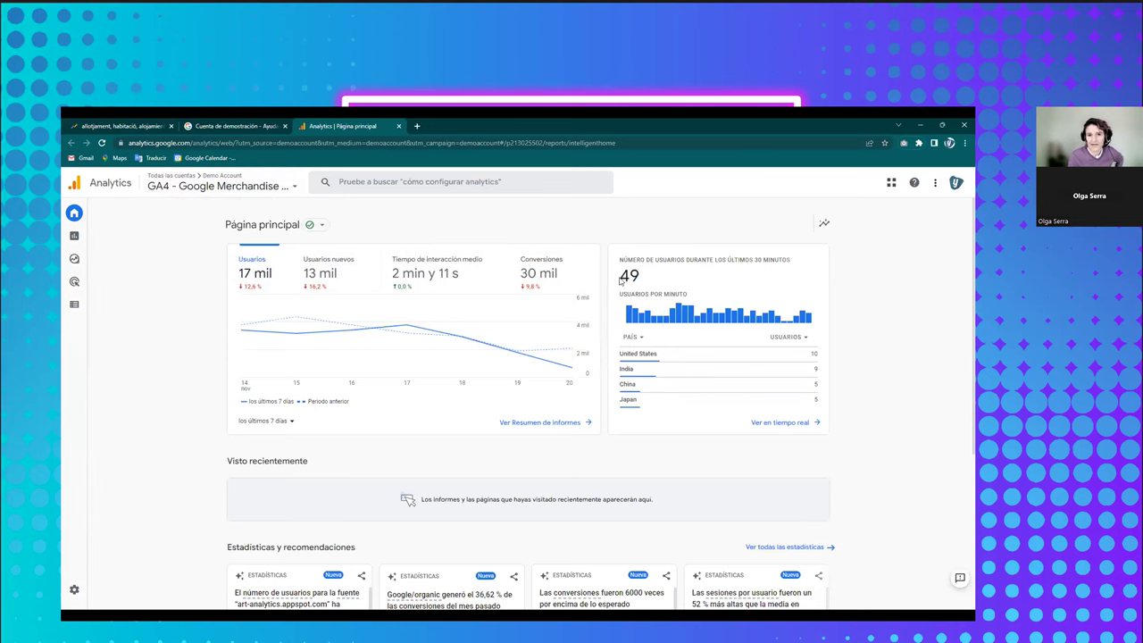
left_click_drag(621, 276, 647, 279)
mouse_move(685, 310)
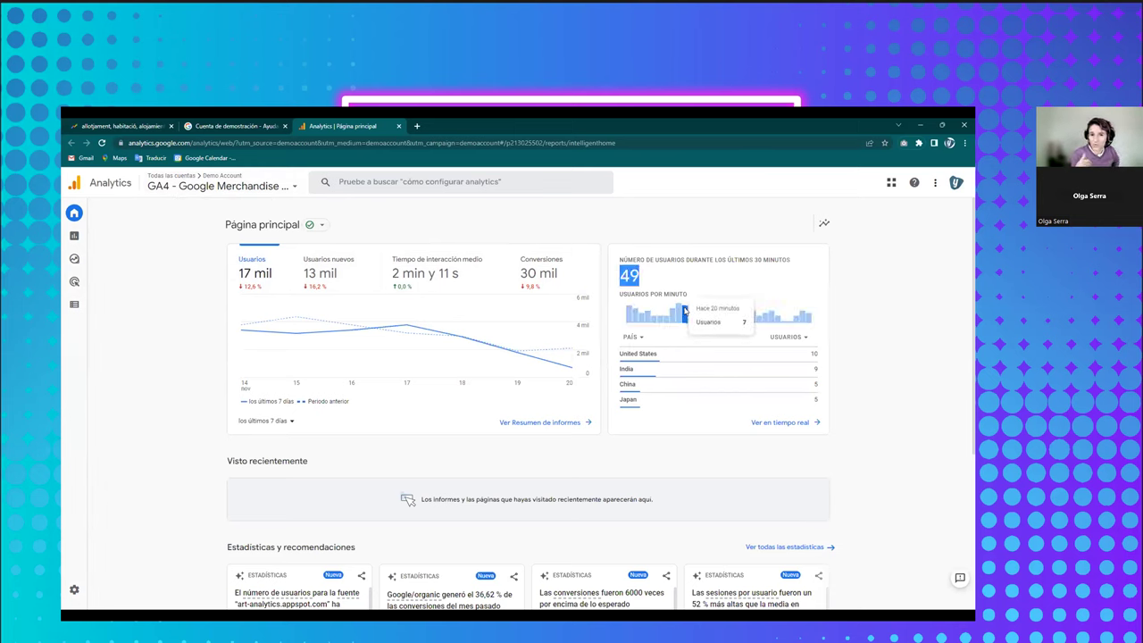
left_click(710, 254)
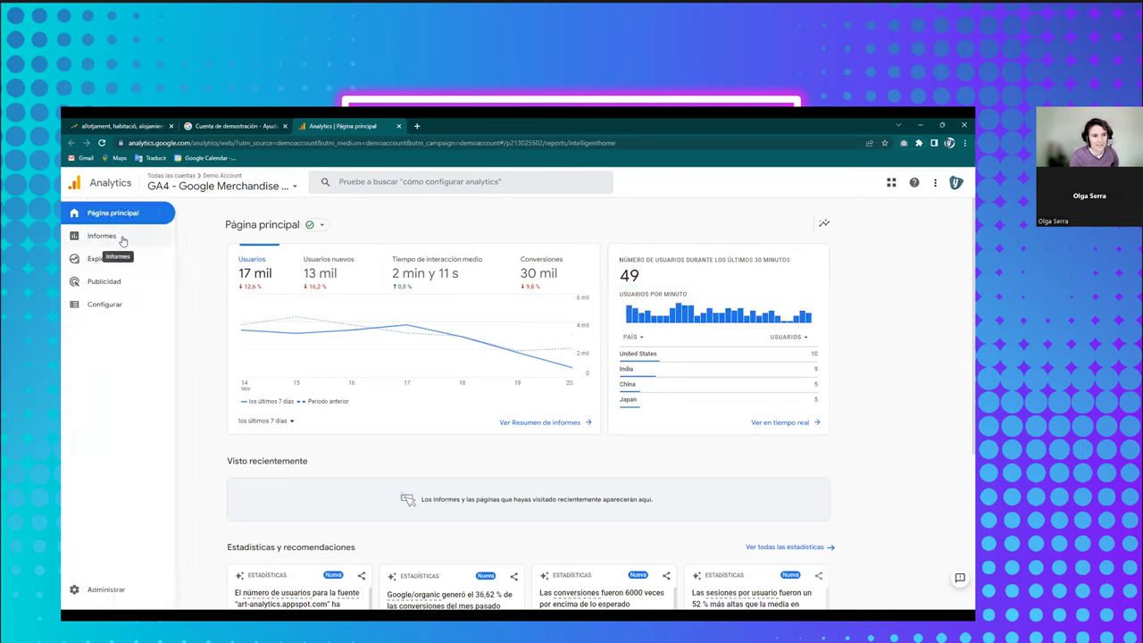
Open the reports section and show the Acquisition overview report under Adquisición
left_click(97, 239)
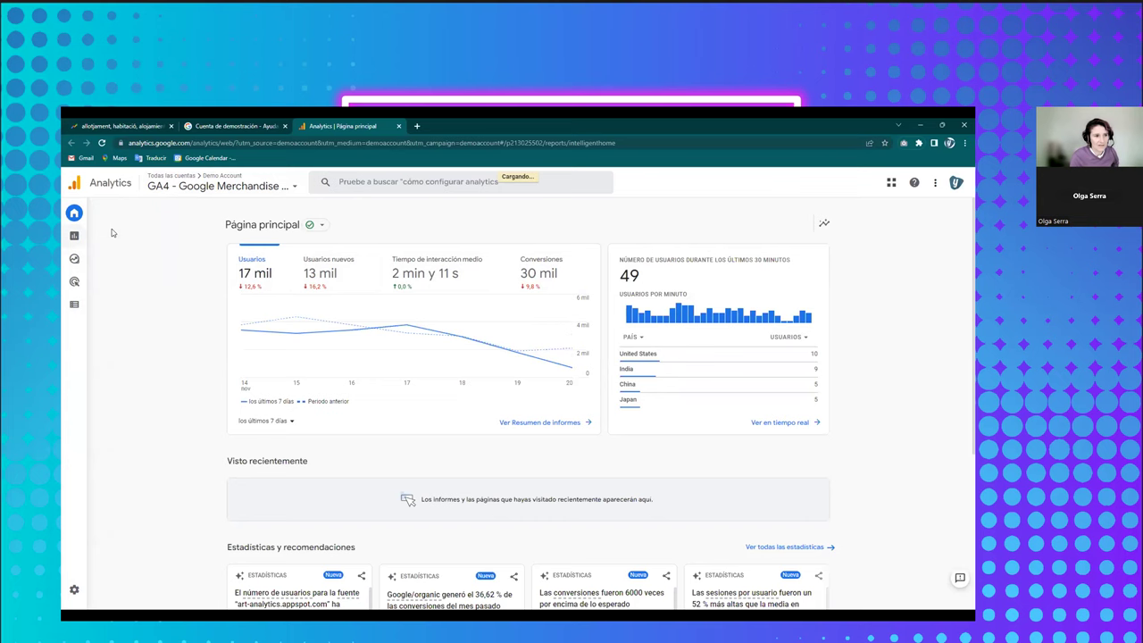
left_click(71, 235)
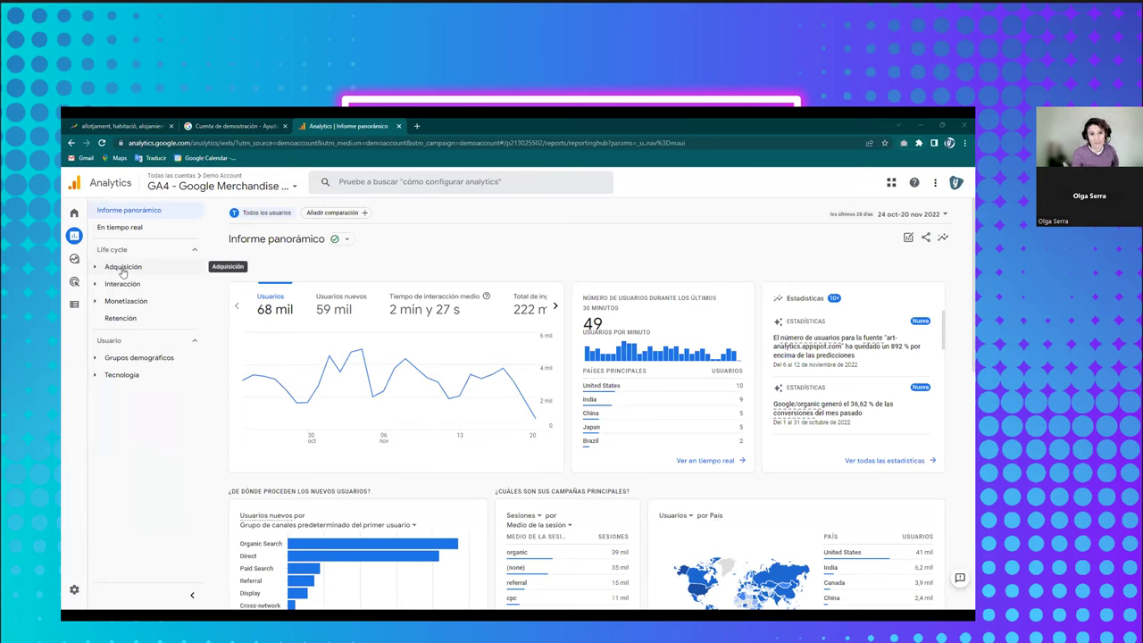
left_click(123, 268)
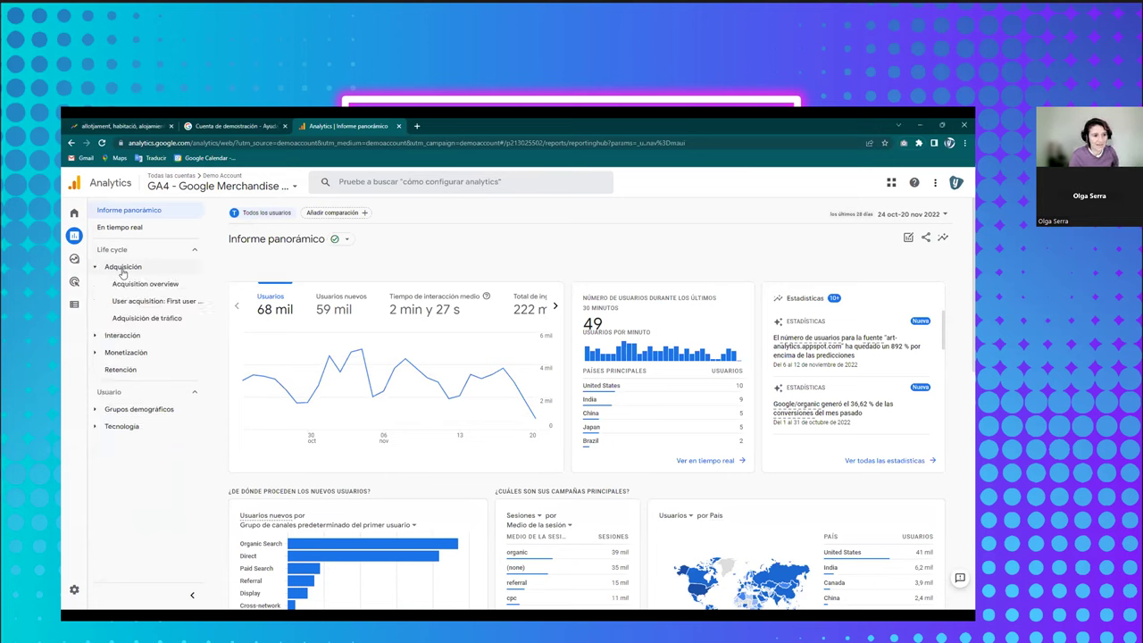
left_click(126, 284)
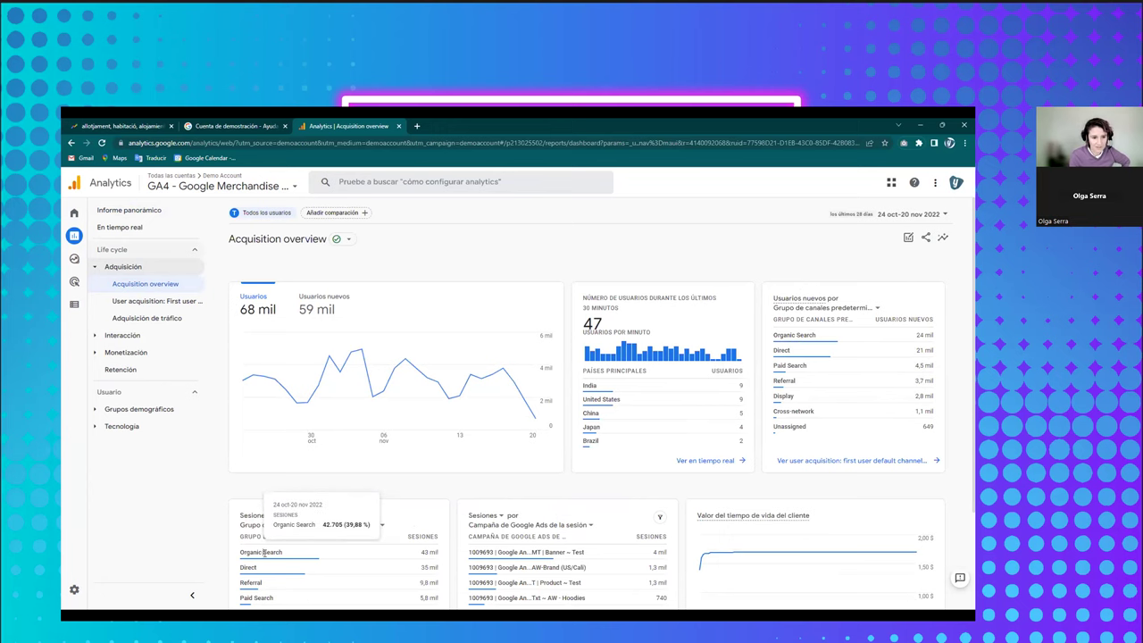
Open the detailed traffic acquisition report from the sessions by default channel group card and dismiss the report filter tip
scroll(303, 544, "down", 2)
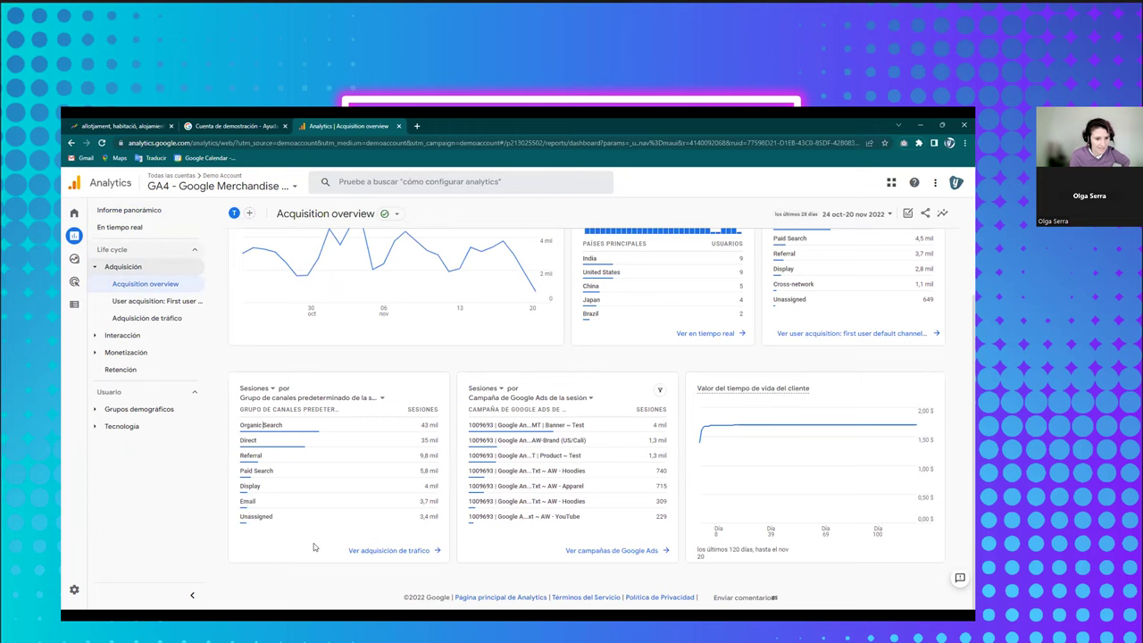
left_click(411, 553)
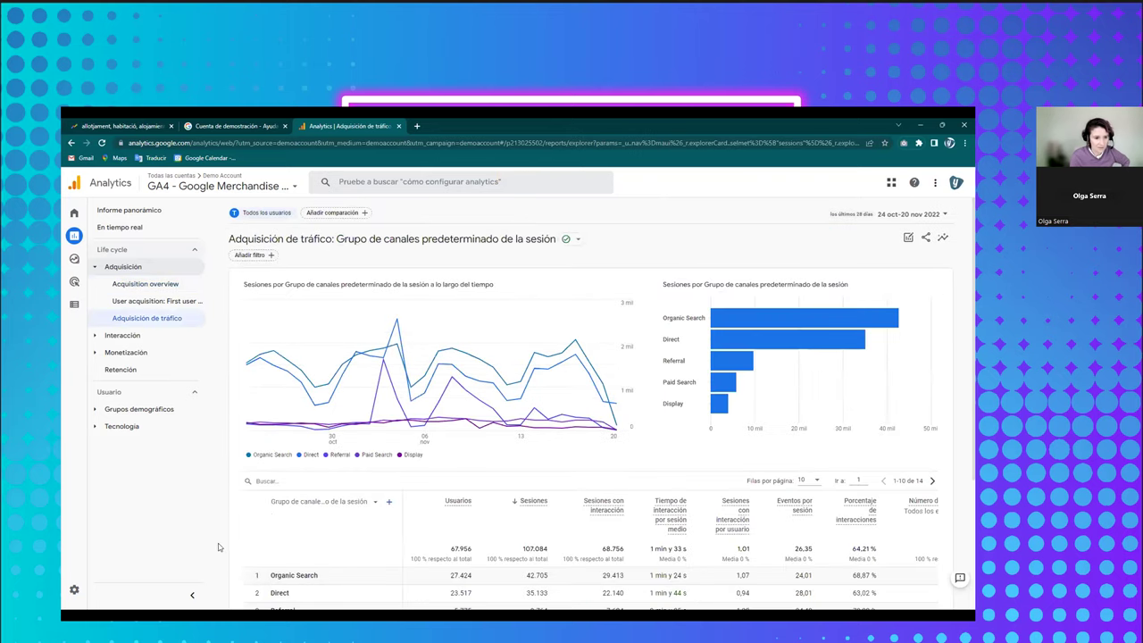
scroll(232, 545, "down", 1)
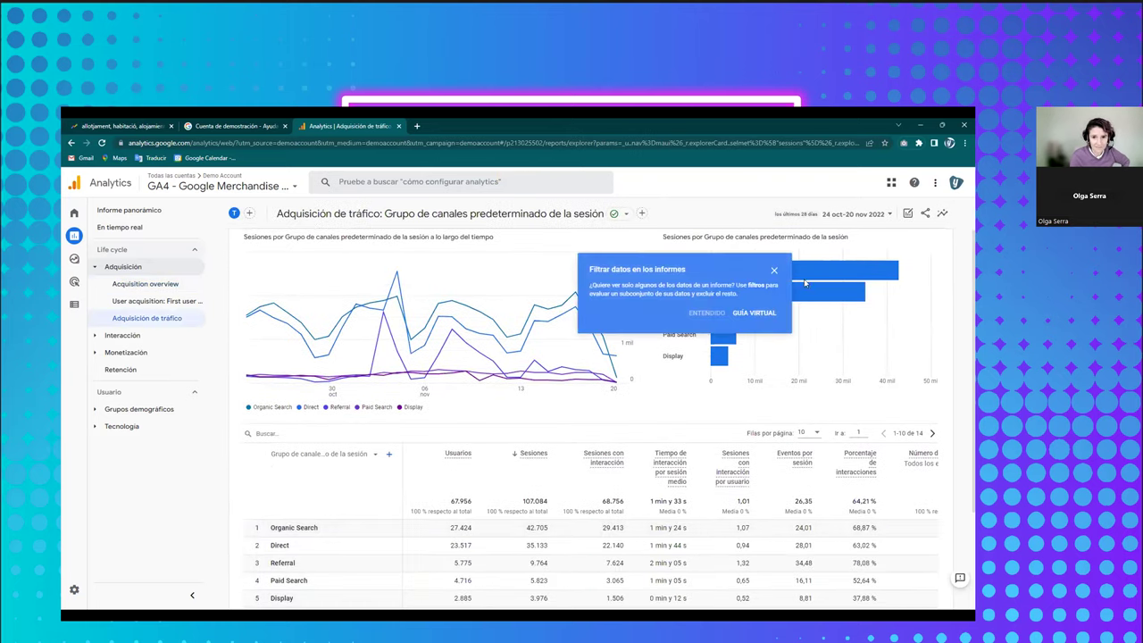
left_click(774, 271)
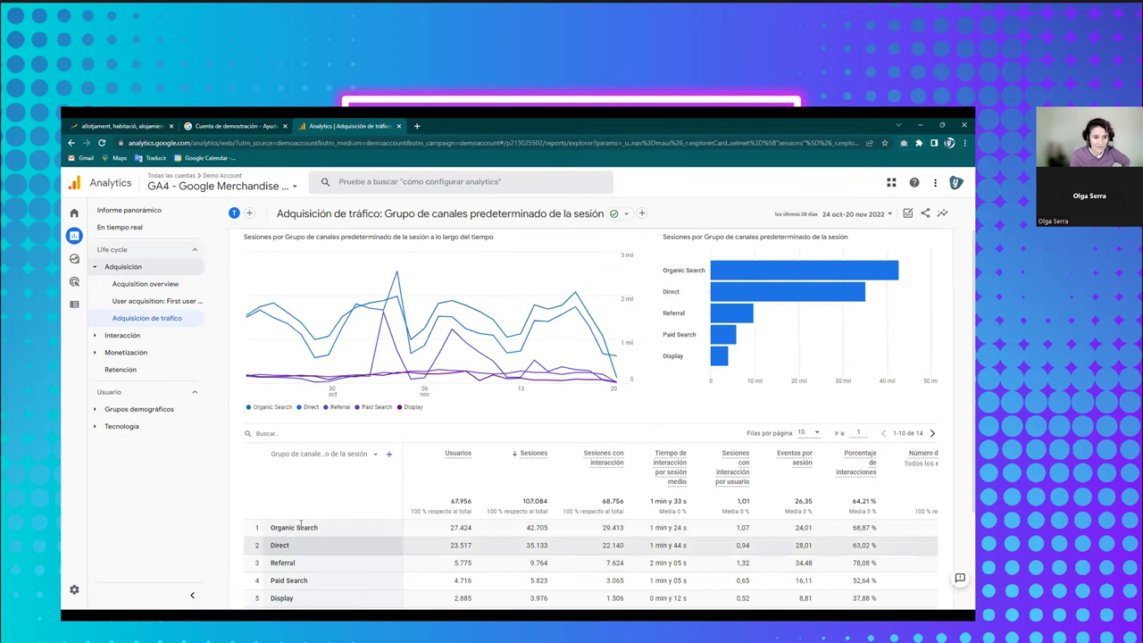
Examine the traffic acquisition table for all channel groups and the chart of sessions for Organic Search
scroll(322, 443, "down", 3)
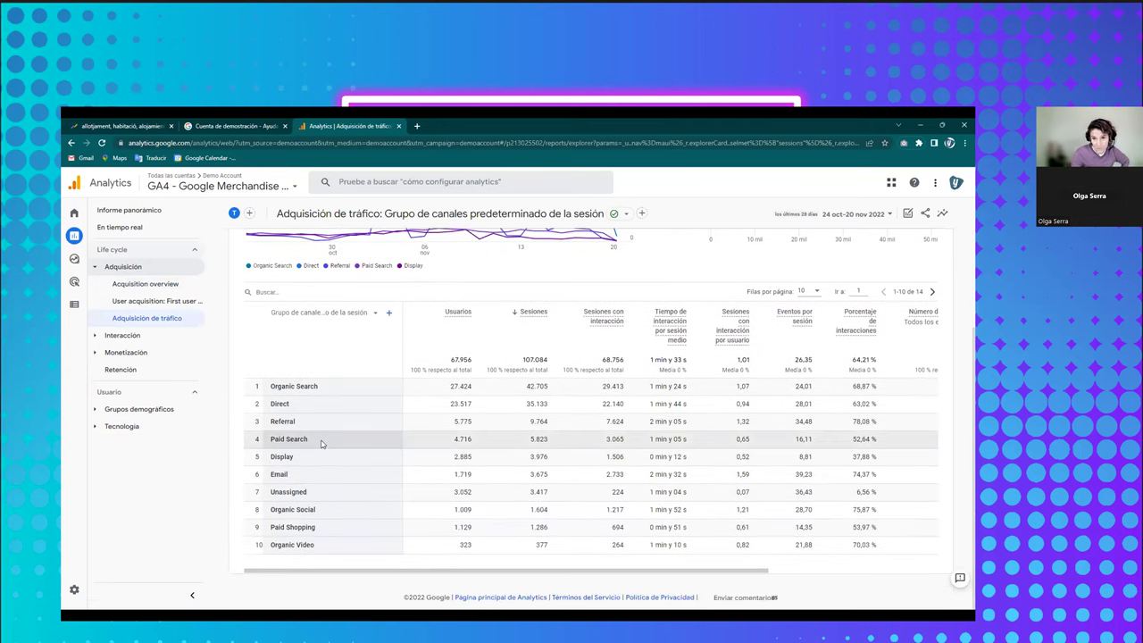
scroll(313, 465, "up", 4)
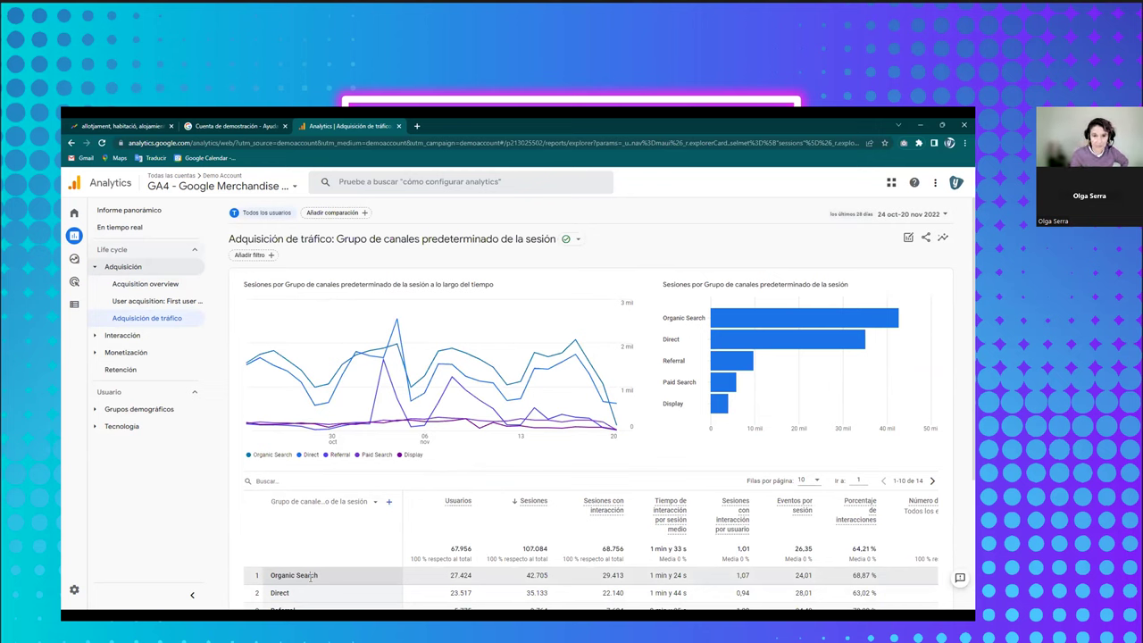
mouse_move(696, 323)
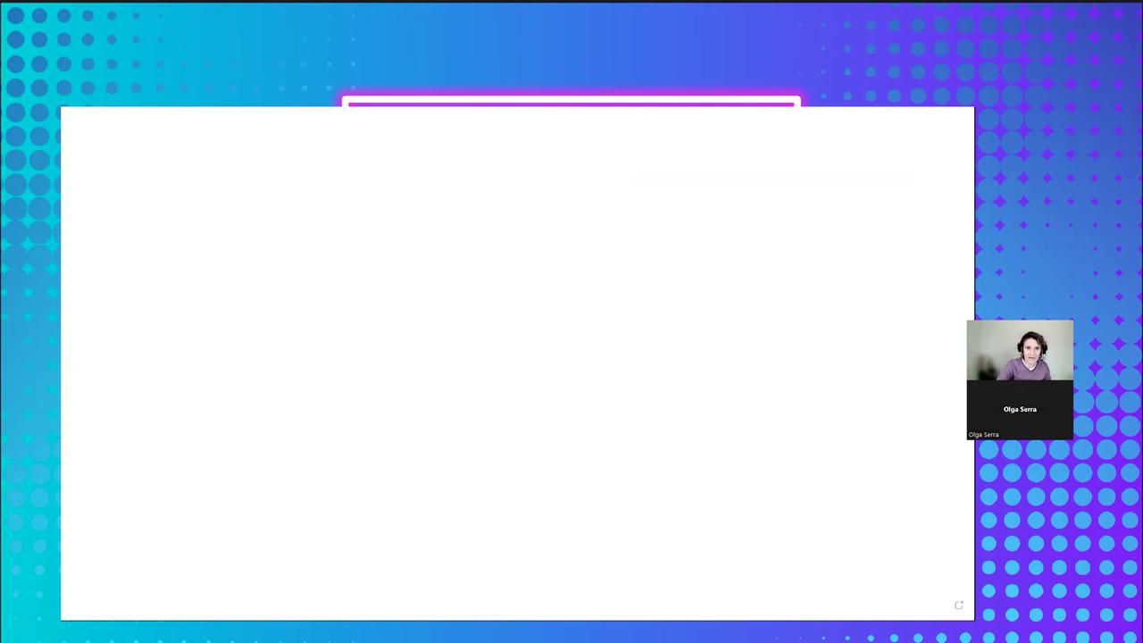
Draw a vertical axis and a horizontal axis meeting near its lower end on the blank whiteboard
mouse_move(254, 191)
left_mouse_down()
mouse_move(264, 486)
mouse_move(290, 462)
mouse_move(548, 461)
left_mouse_up()
left_click_drag(635, 461, 647, 470)
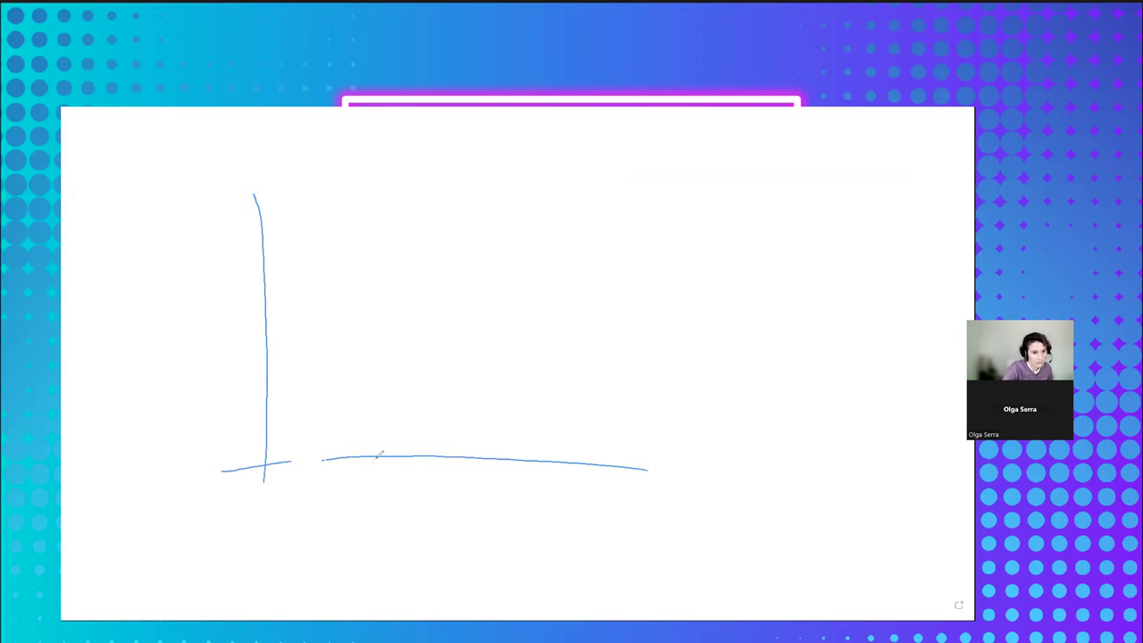
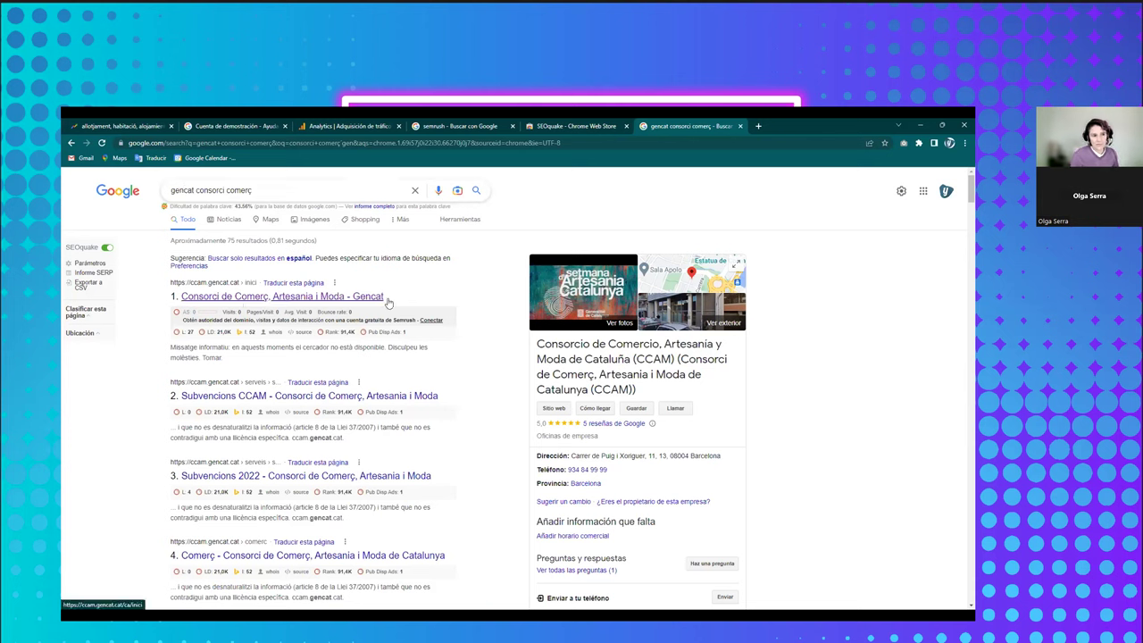
Highlight the title of the first Google result, Consorci de Comerç, Artesania i Moda - Gencat, and open its page
left_click_drag(418, 297, 181, 300)
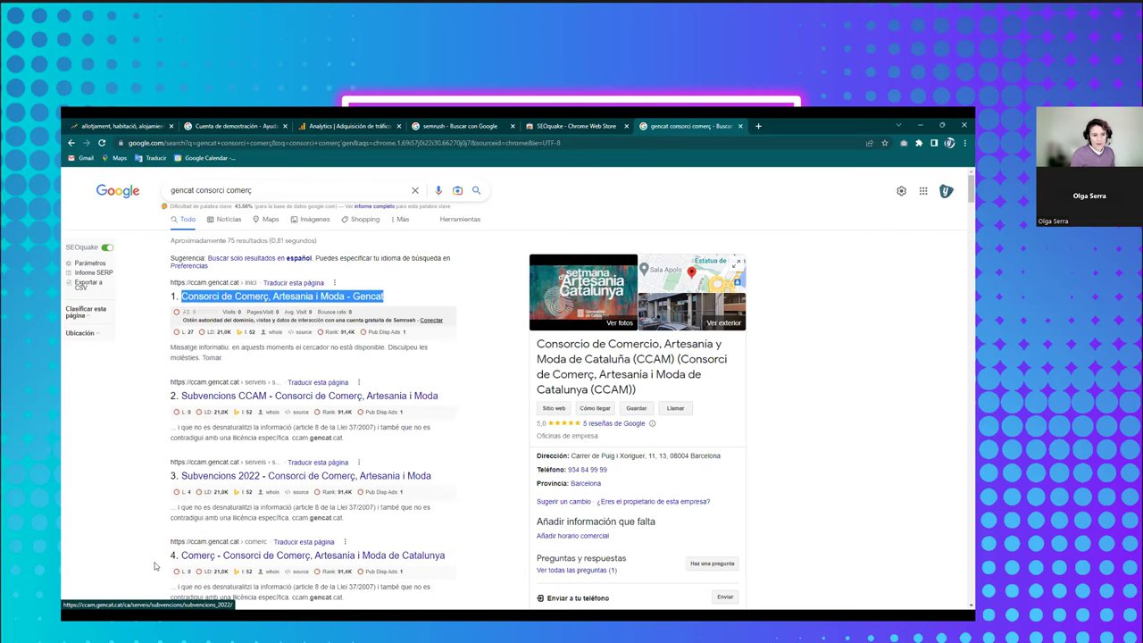
scroll(154, 562, "down", 2)
scroll(147, 532, "up", 2)
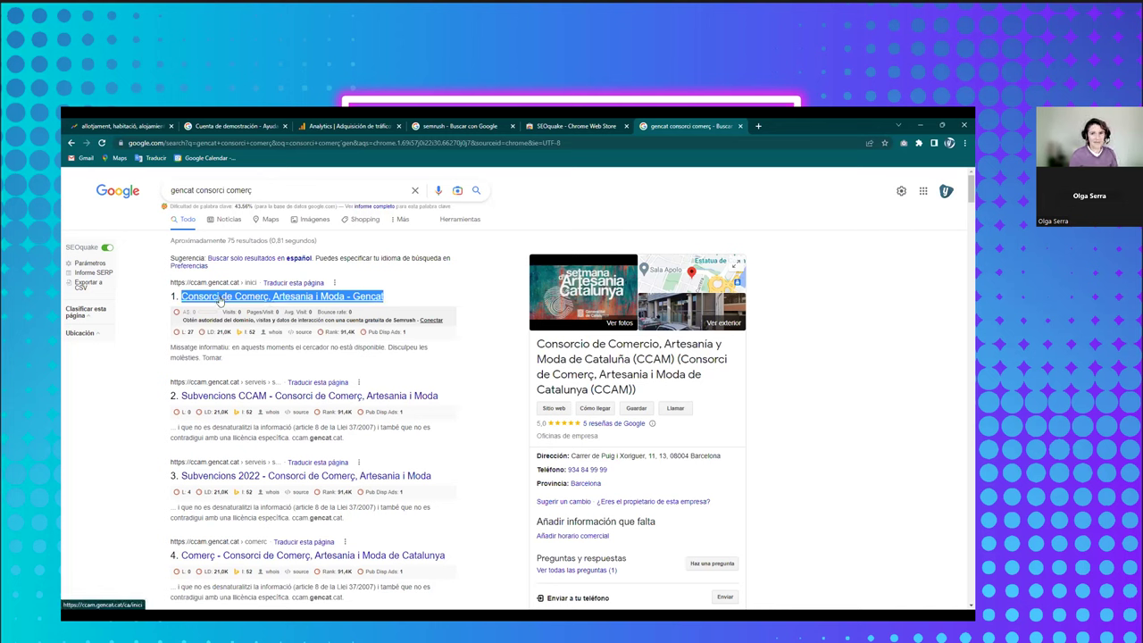
left_click(219, 302)
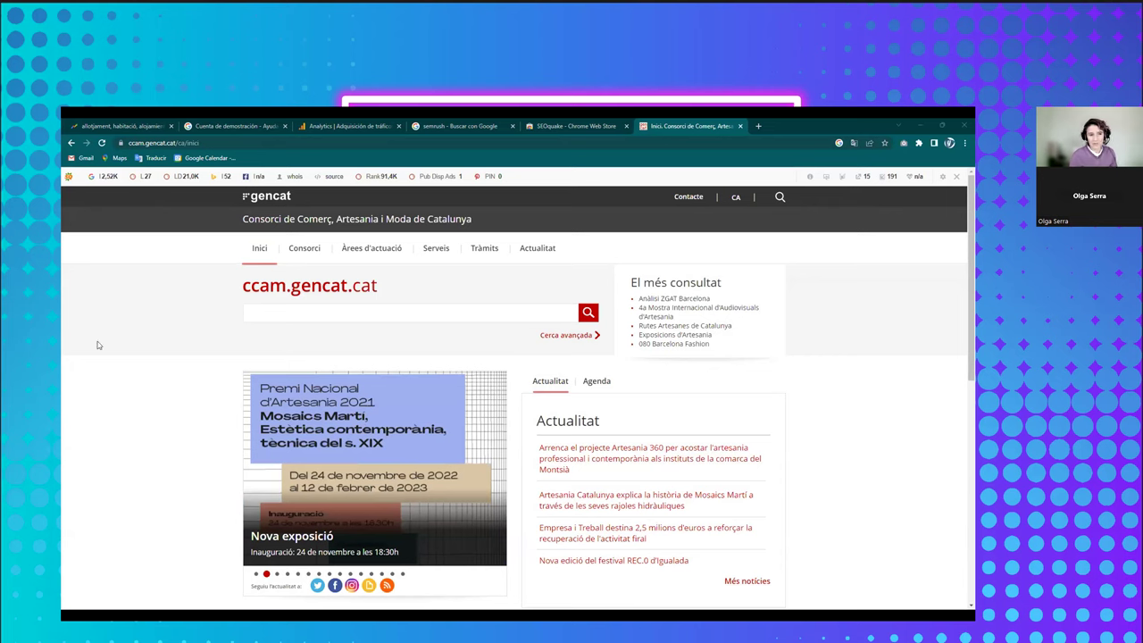
View the source code of the ccam.gencat.cat home page and select the line containing the title tag
right_click(122, 441)
left_click(163, 417)
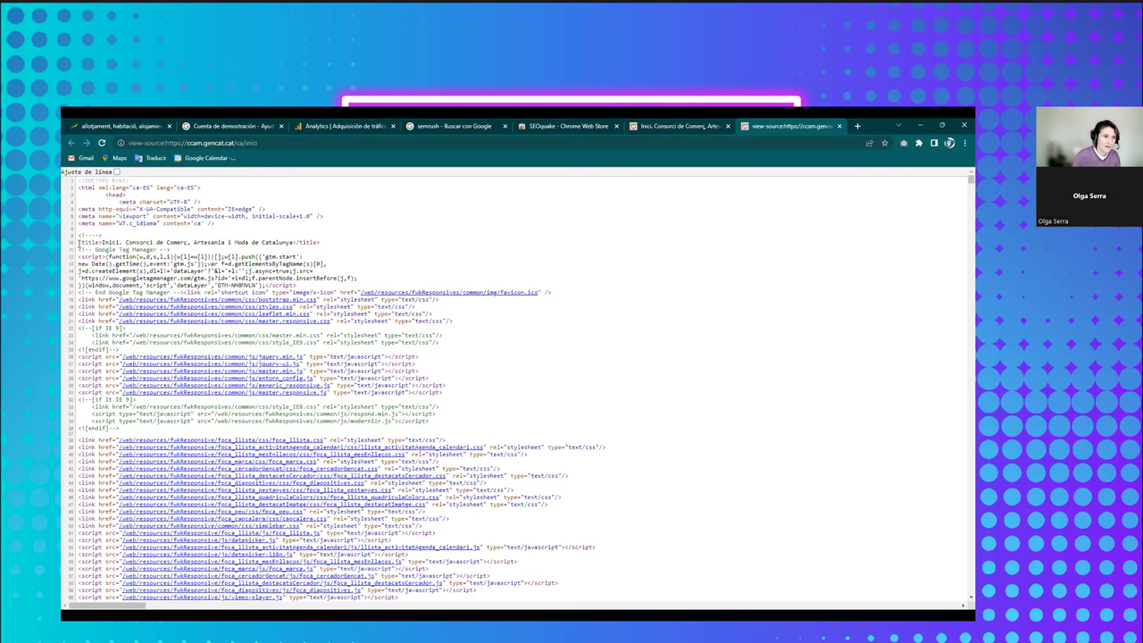
mouse_move(80, 243)
left_mouse_down()
mouse_move(322, 245)
mouse_move(78, 249)
left_mouse_up()
left_click(322, 245)
triple_click(268, 243)
left_click(324, 245)
left_click(78, 249)
triple_click(78, 250)
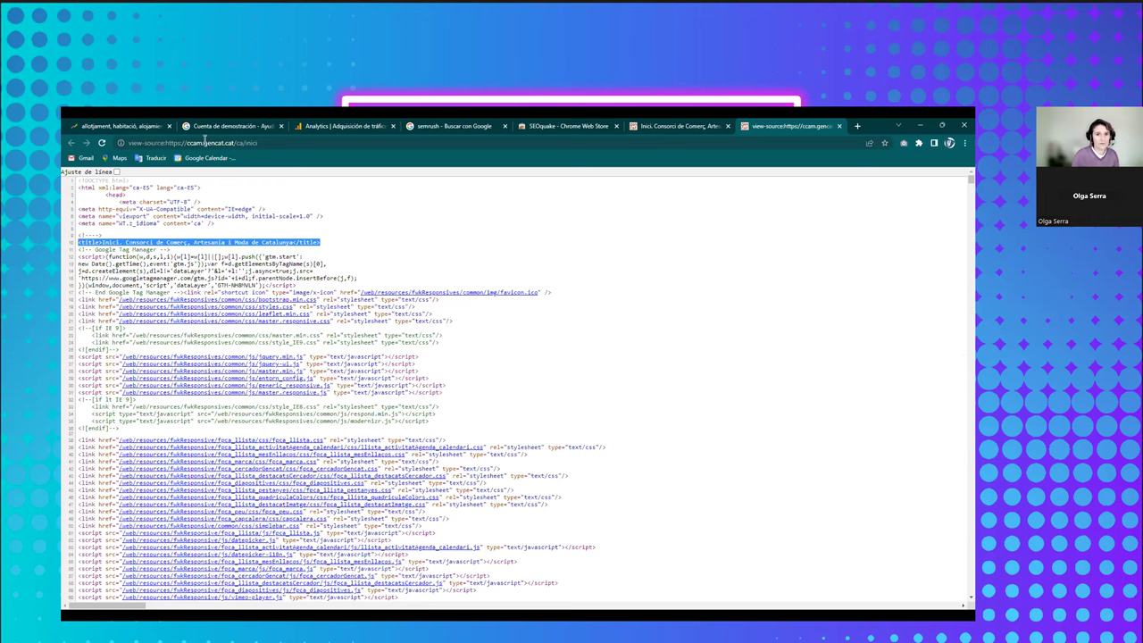
Compare the title tag in the source code with the title of the first Google result
left_click(679, 126)
left_click(71, 143)
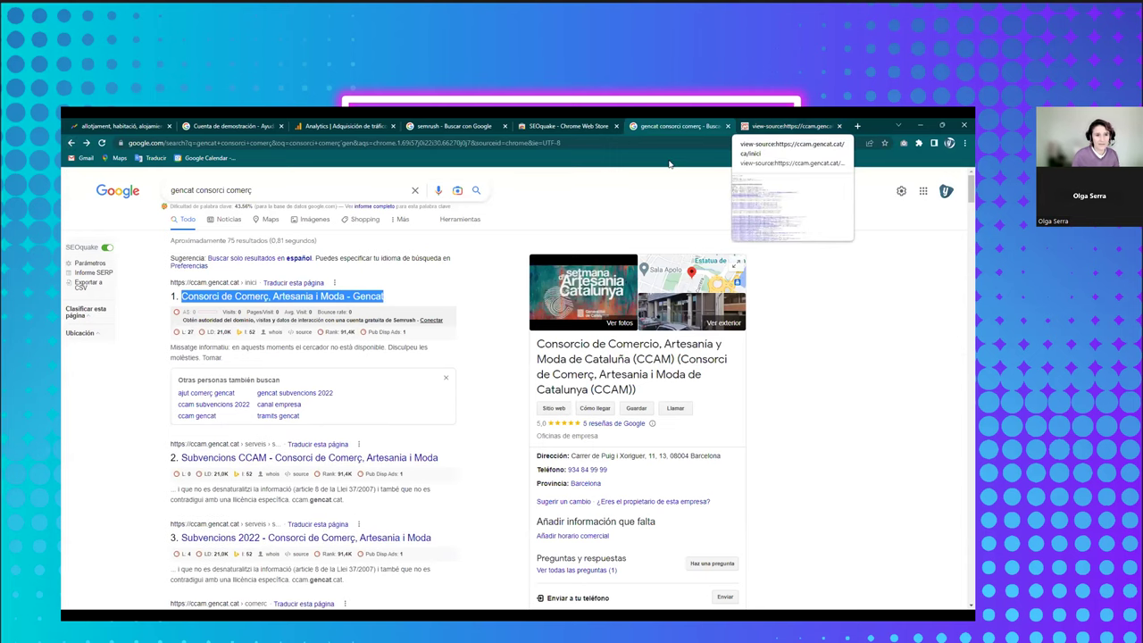
left_click(790, 126)
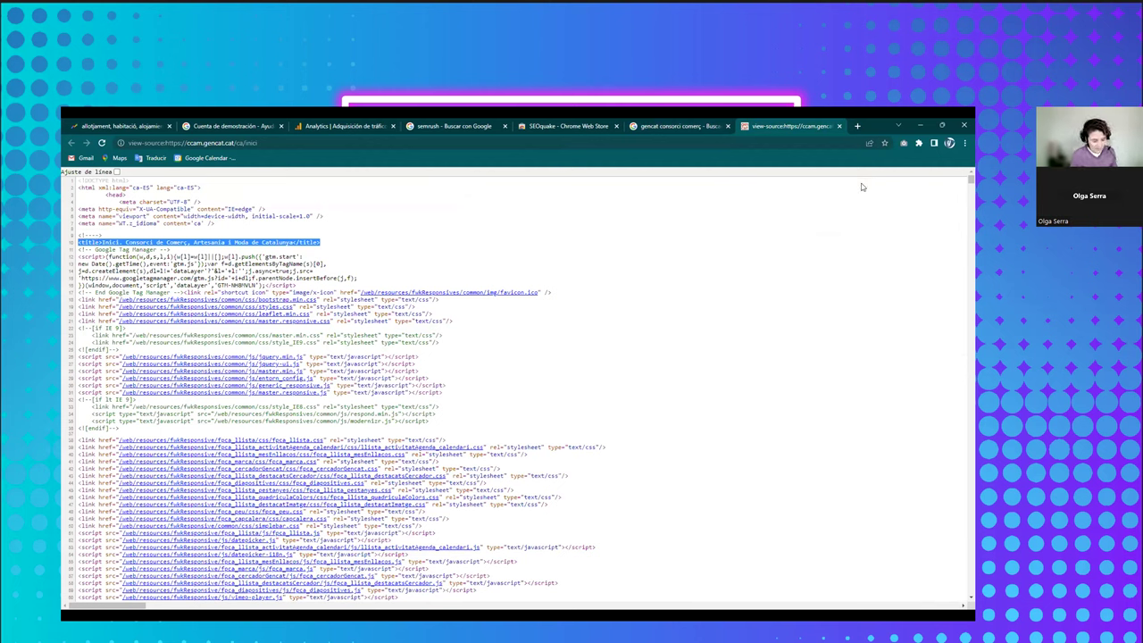
Search the page source for "descript" and step through the matches
key("ctrl+f")
type("des")
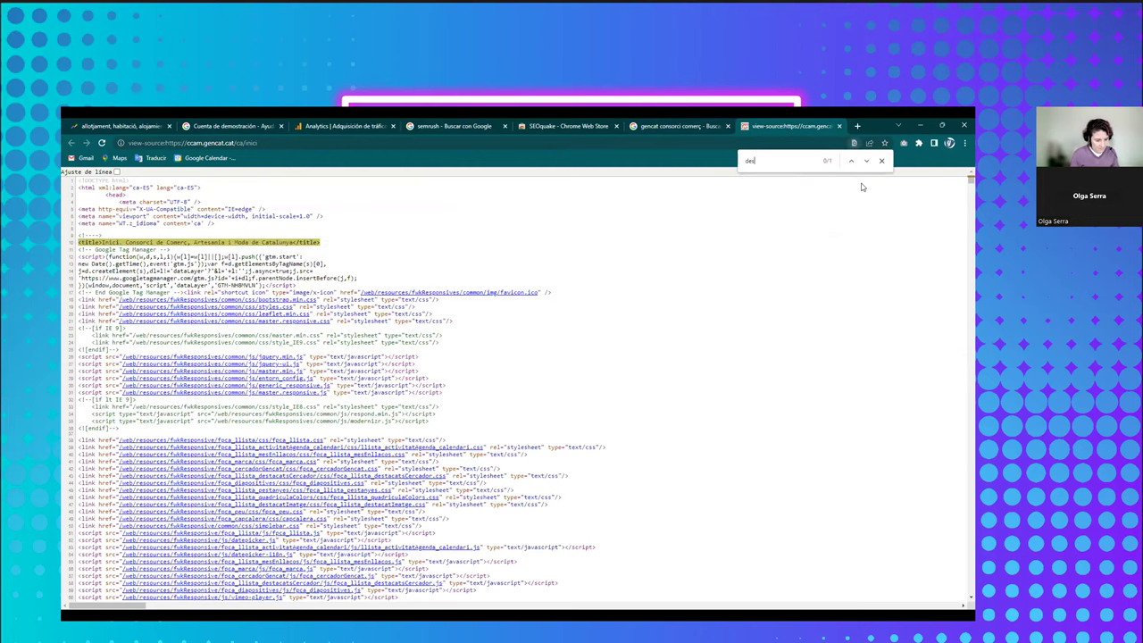
type("cri")
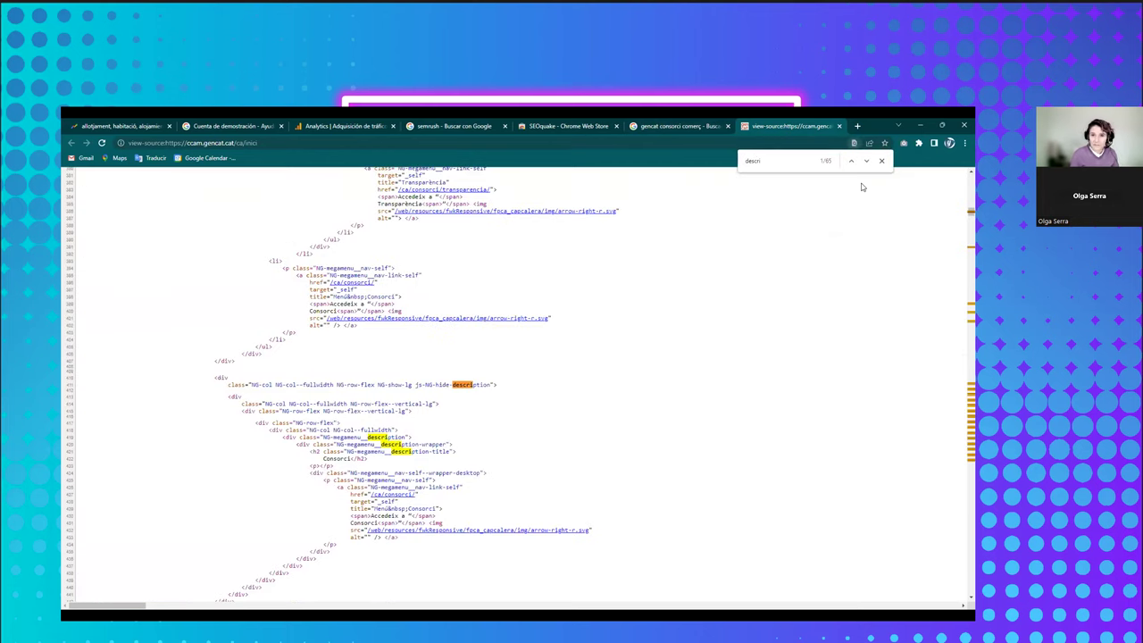
type("pt")
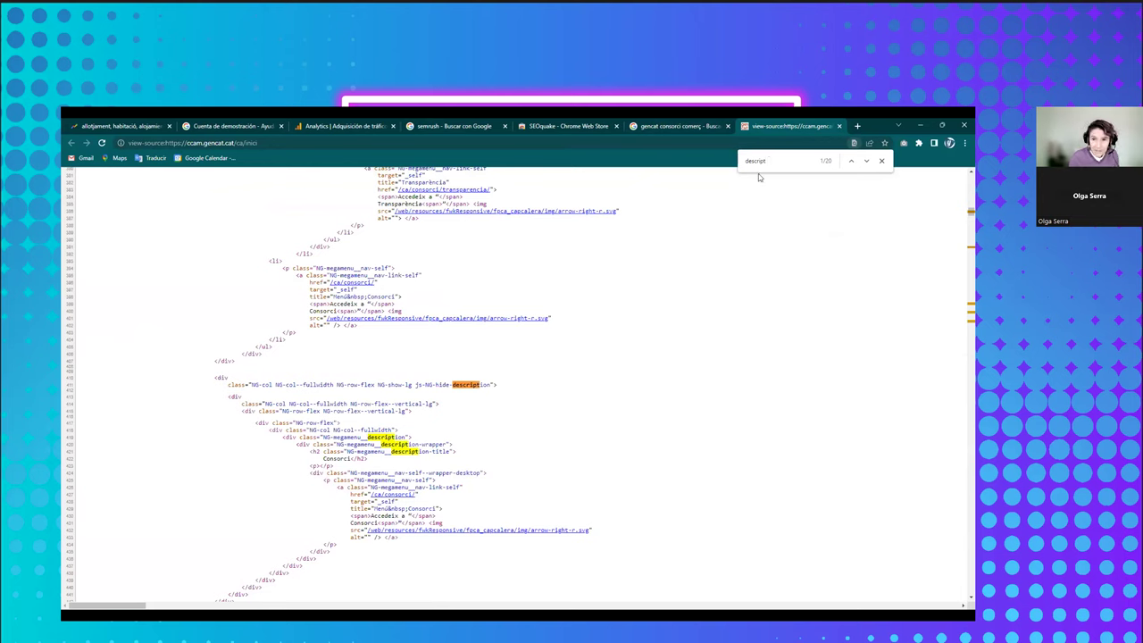
left_click(867, 162)
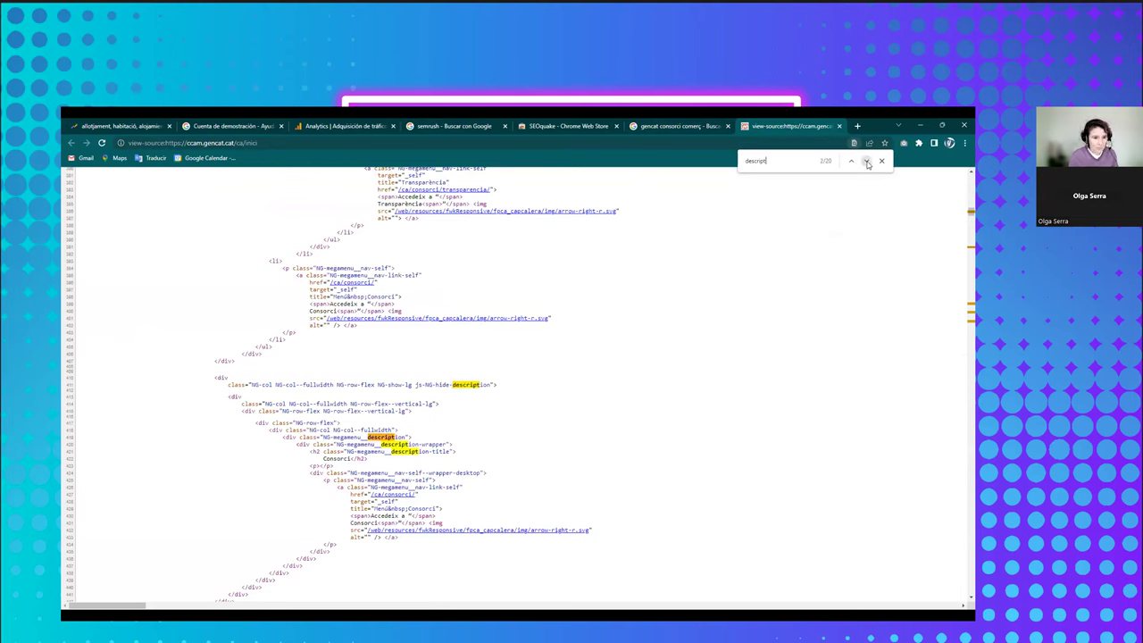
left_click(868, 162)
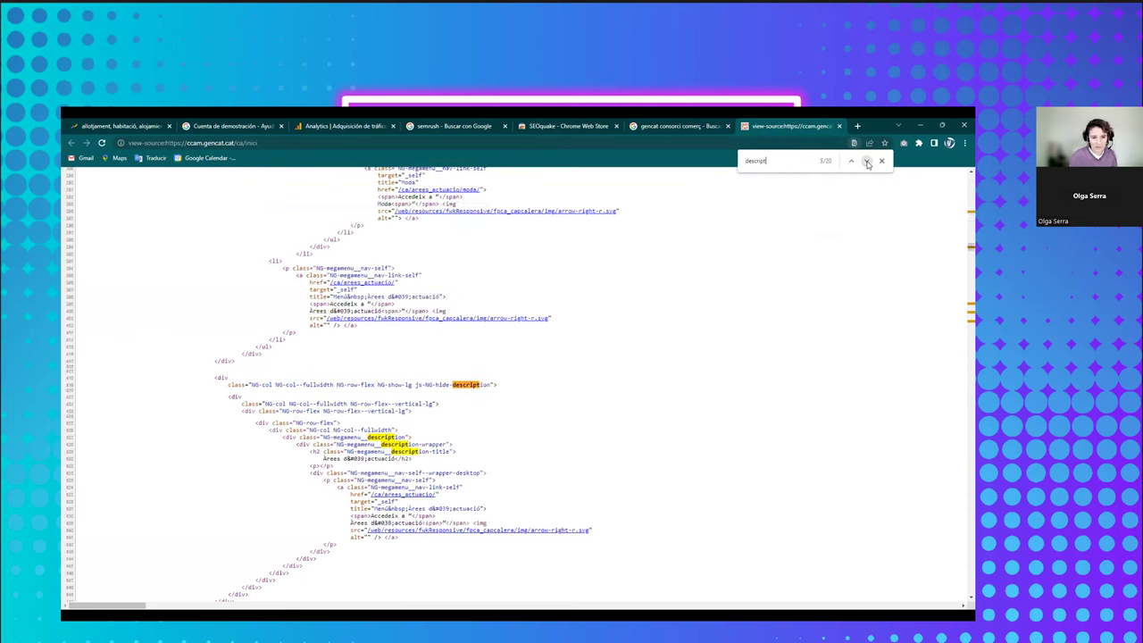
left_click(867, 161)
left_click(867, 161)
left_click(868, 161)
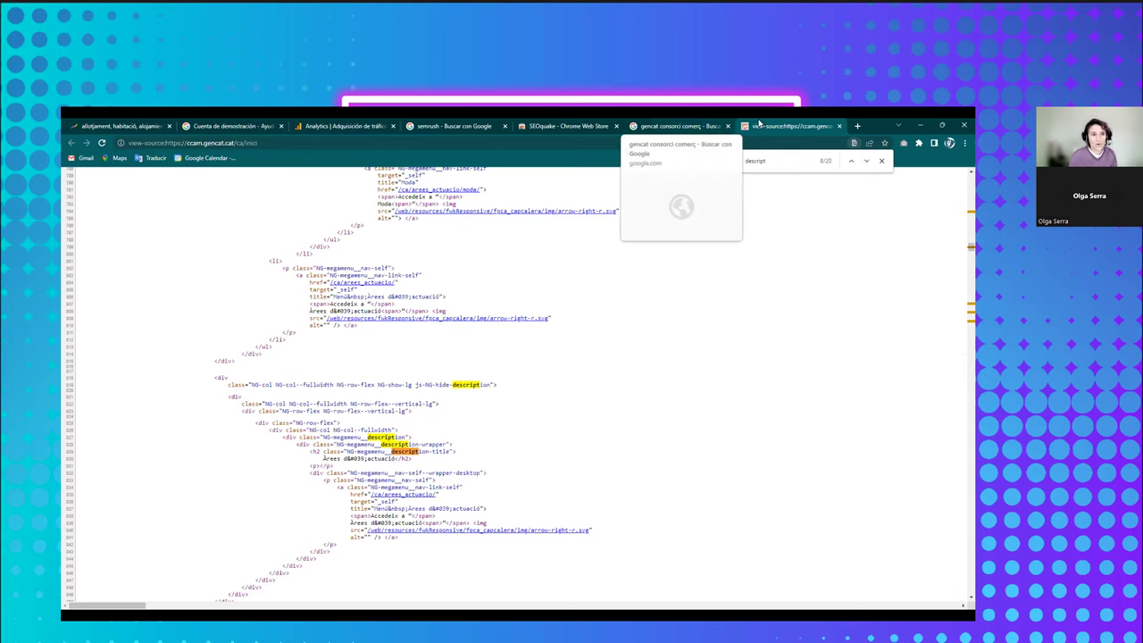
Reopen the Consorci home page from the first Google result and look over its content
key("ctrl+shift+Tab")
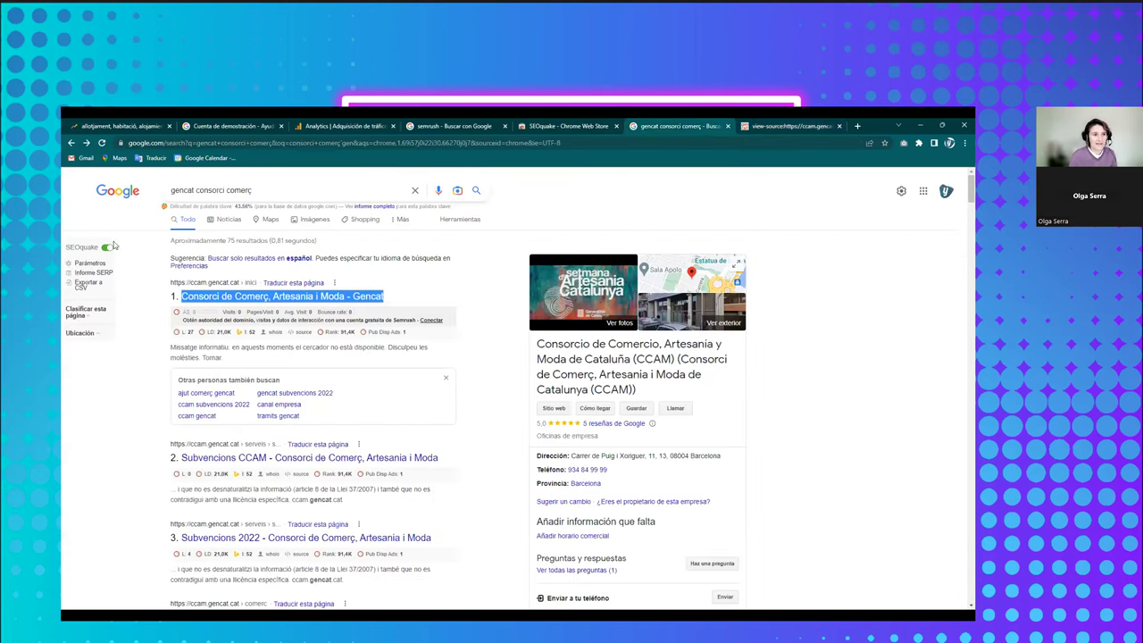
left_click(238, 297)
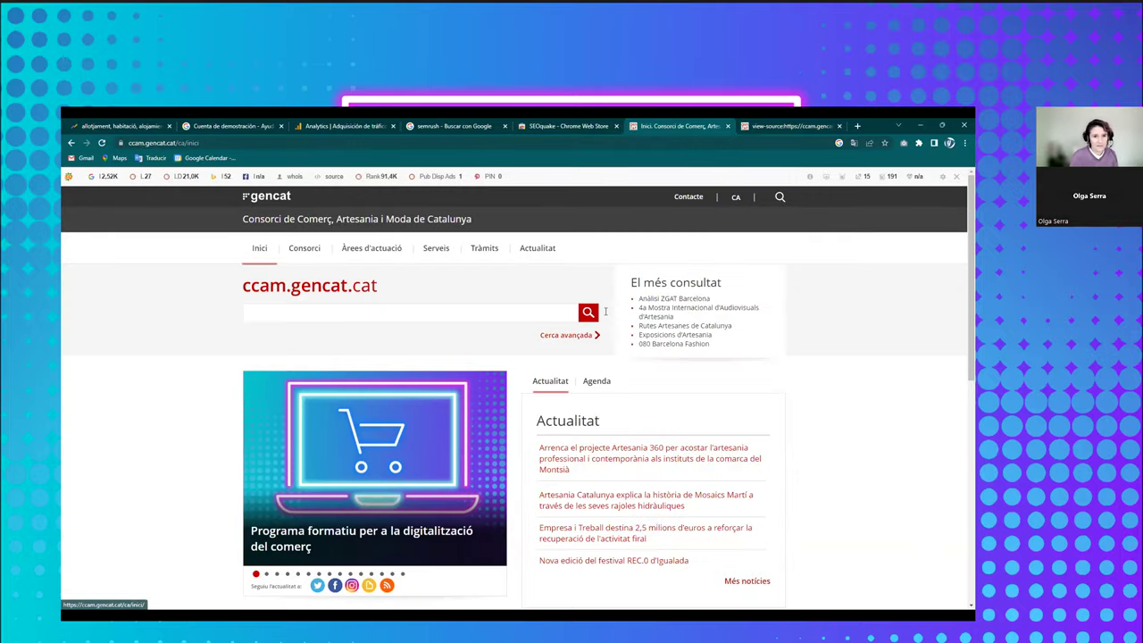
scroll(268, 415, "down", 5)
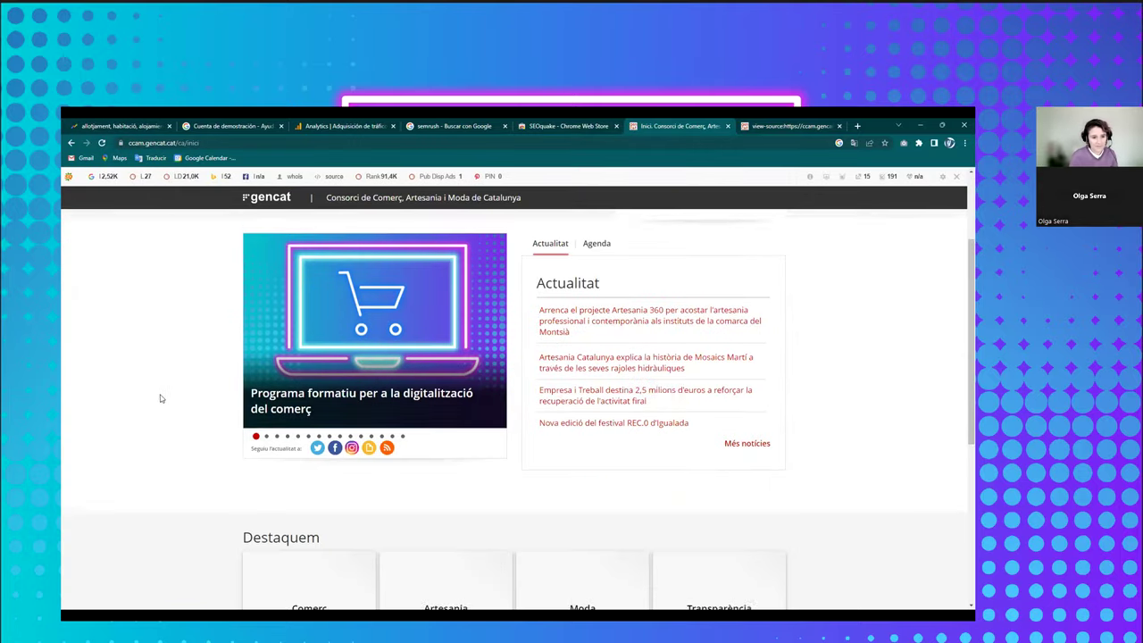
scroll(160, 459, "up", 5)
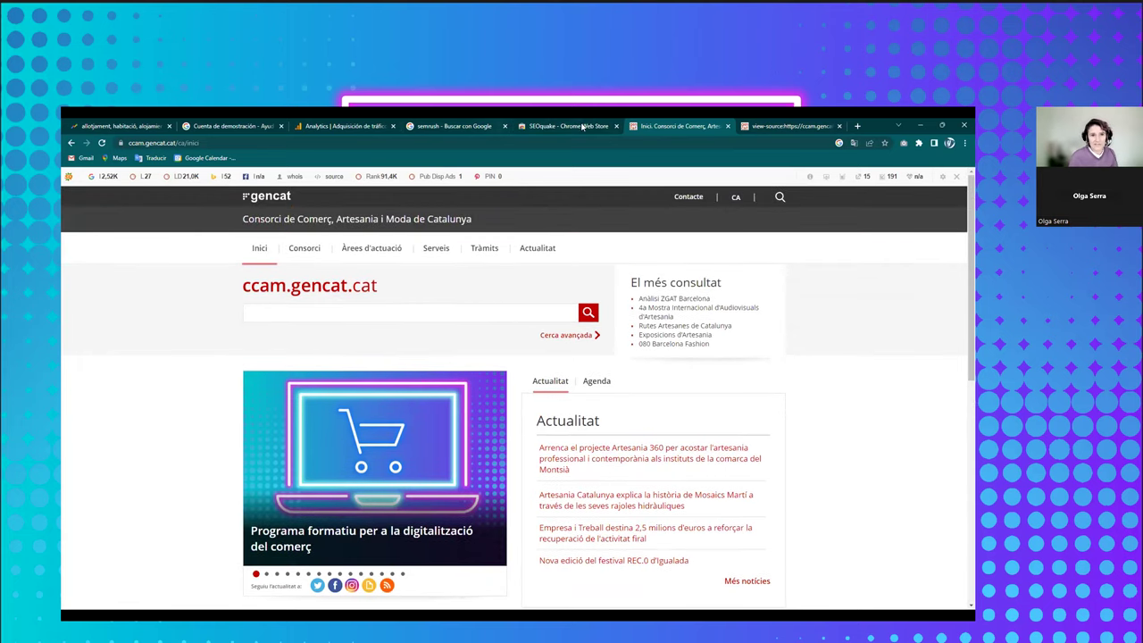
Return to the Google results and highlight the description text under the first result
left_click(72, 143)
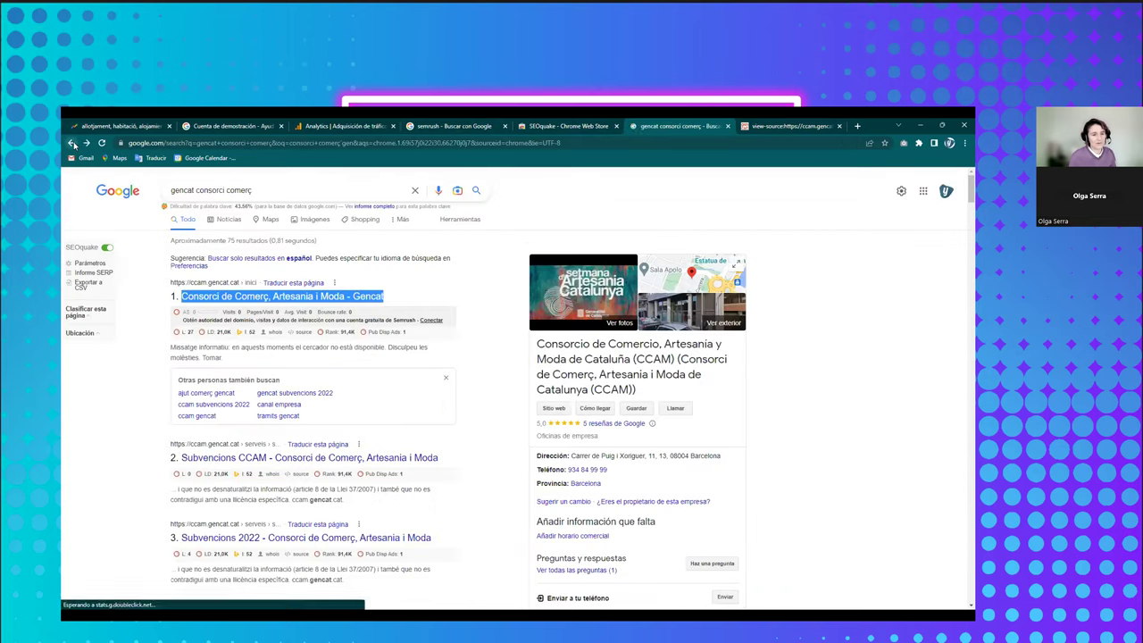
left_click_drag(171, 348, 224, 359)
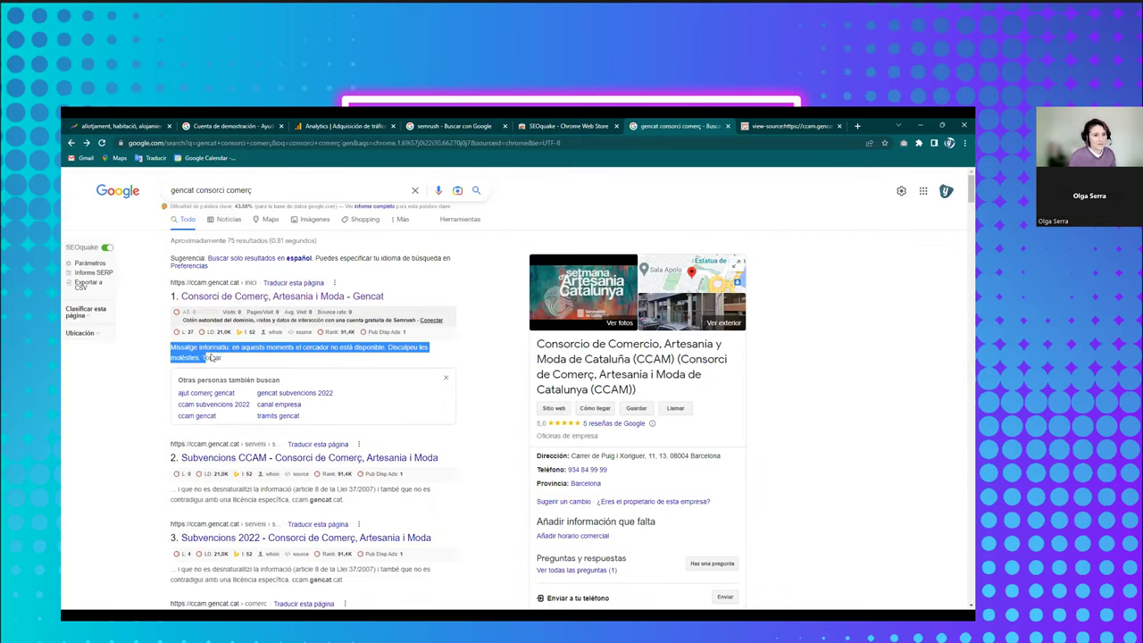
left_click(274, 363)
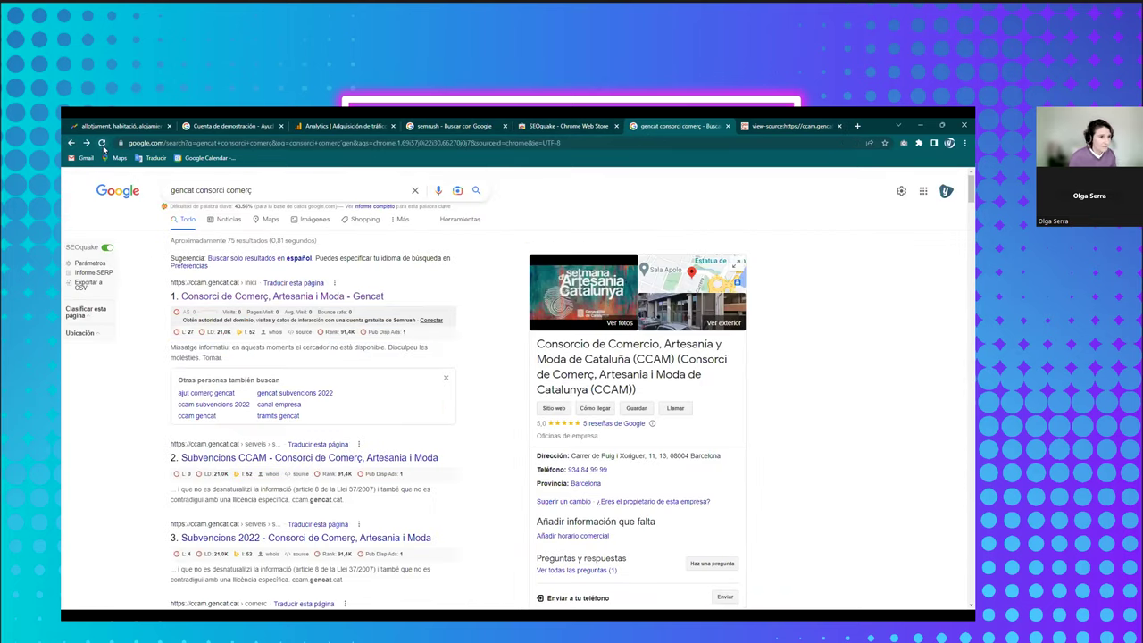
Reload the Google results and highlight the description text of the Subvencions CCAM result
left_click(102, 143)
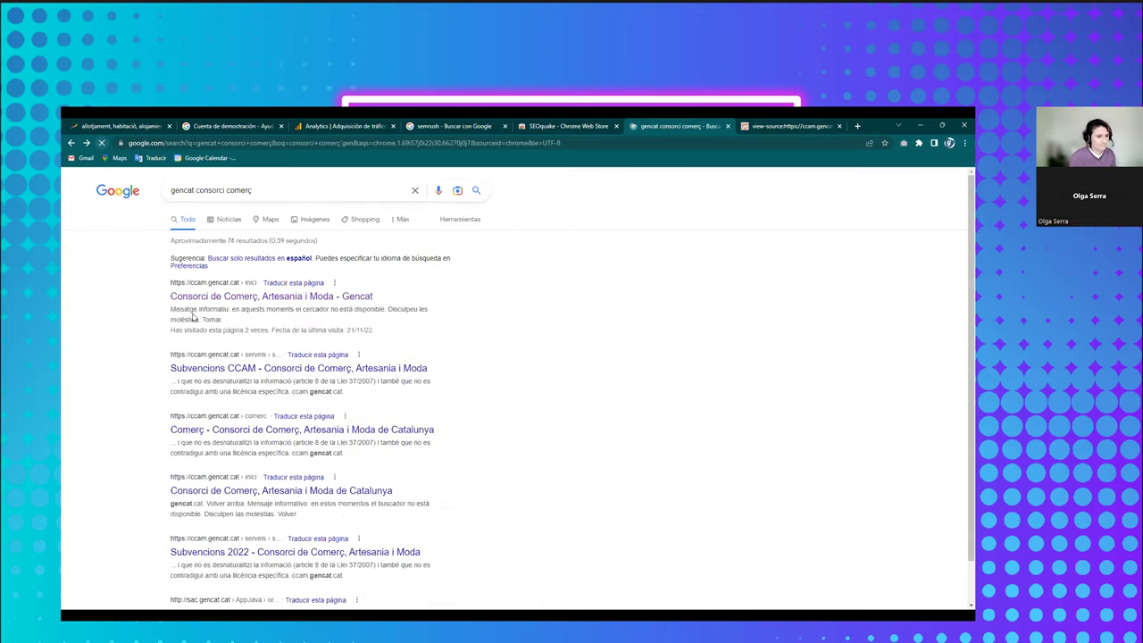
scroll(208, 502, "down", 1)
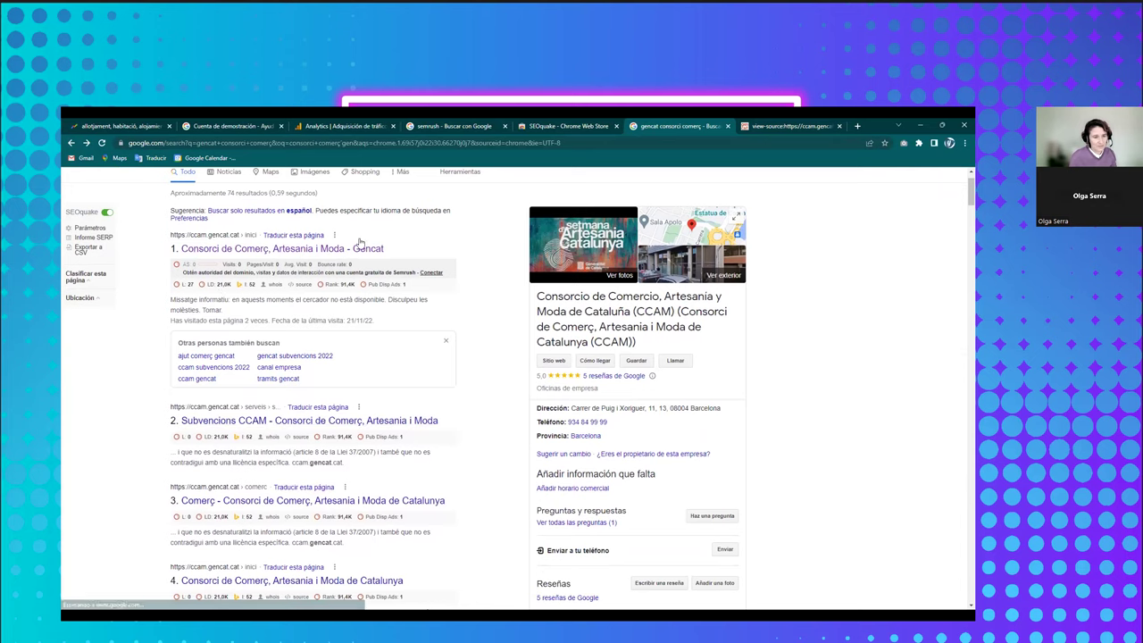
scroll(195, 404, "down", 2)
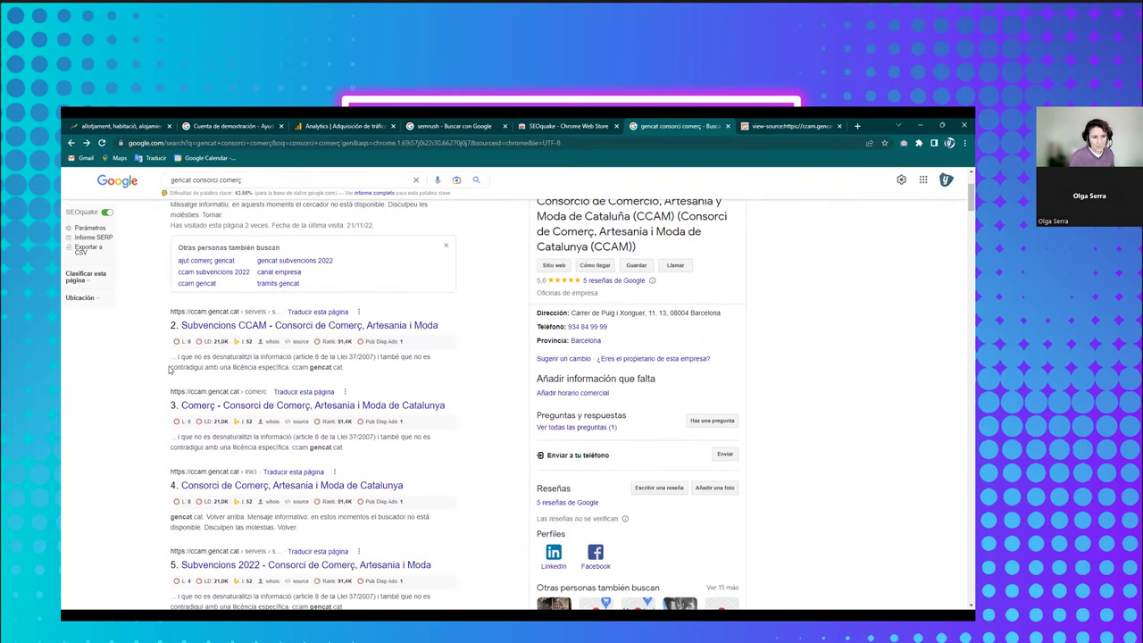
left_click_drag(177, 356, 364, 375)
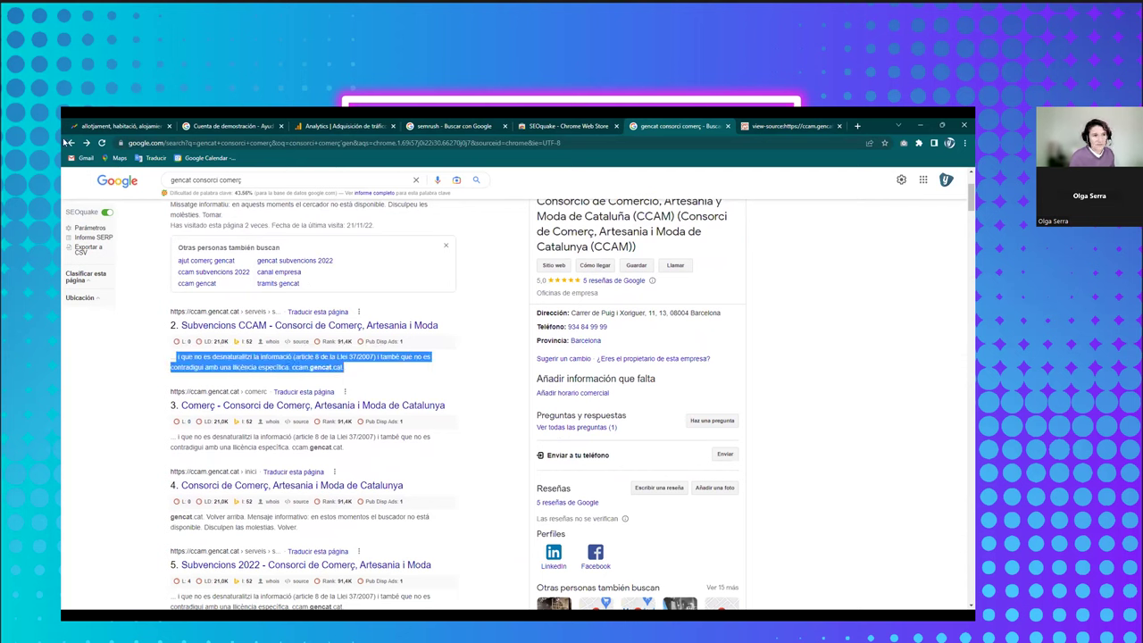
Pin the SEOquake extension to the browser toolbar and switch SEOquake off
left_click(880, 143)
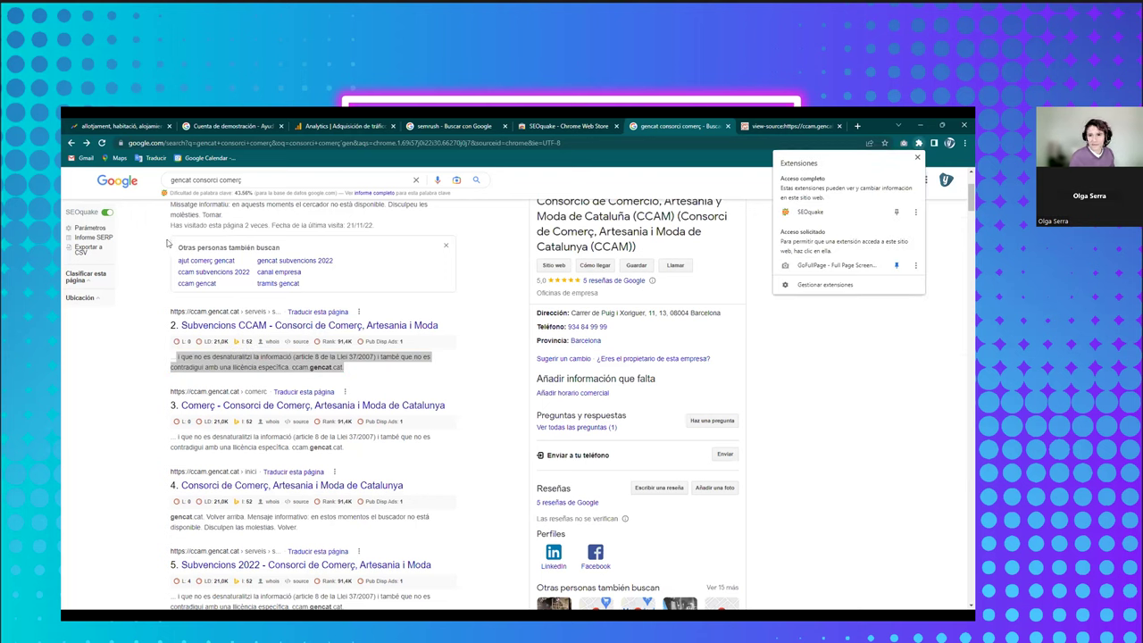
left_click(897, 212)
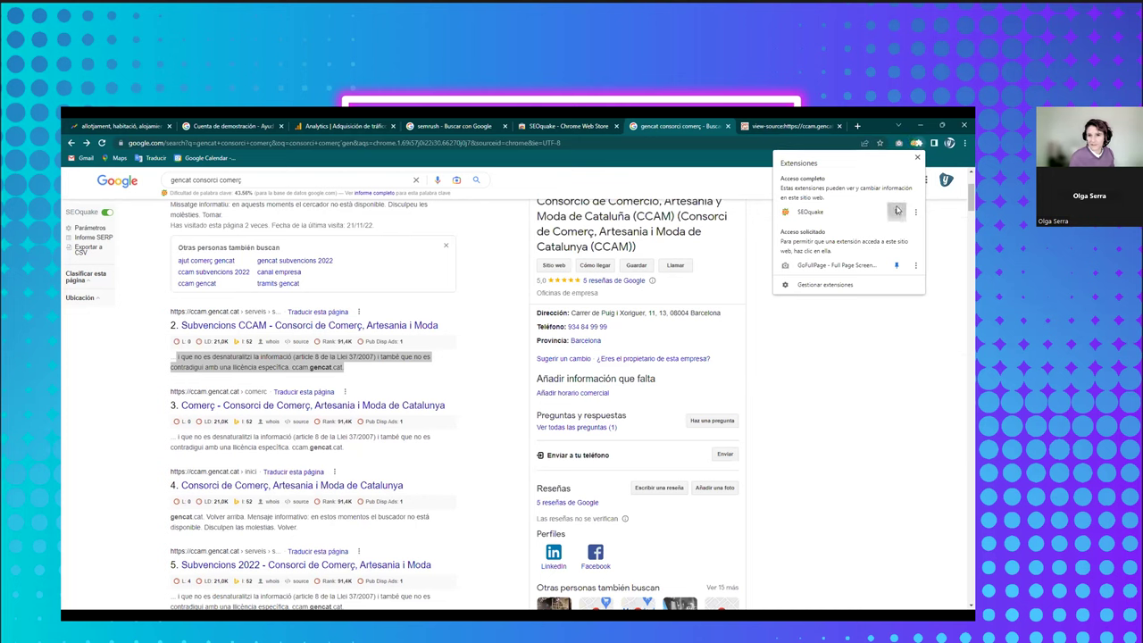
left_click(915, 213)
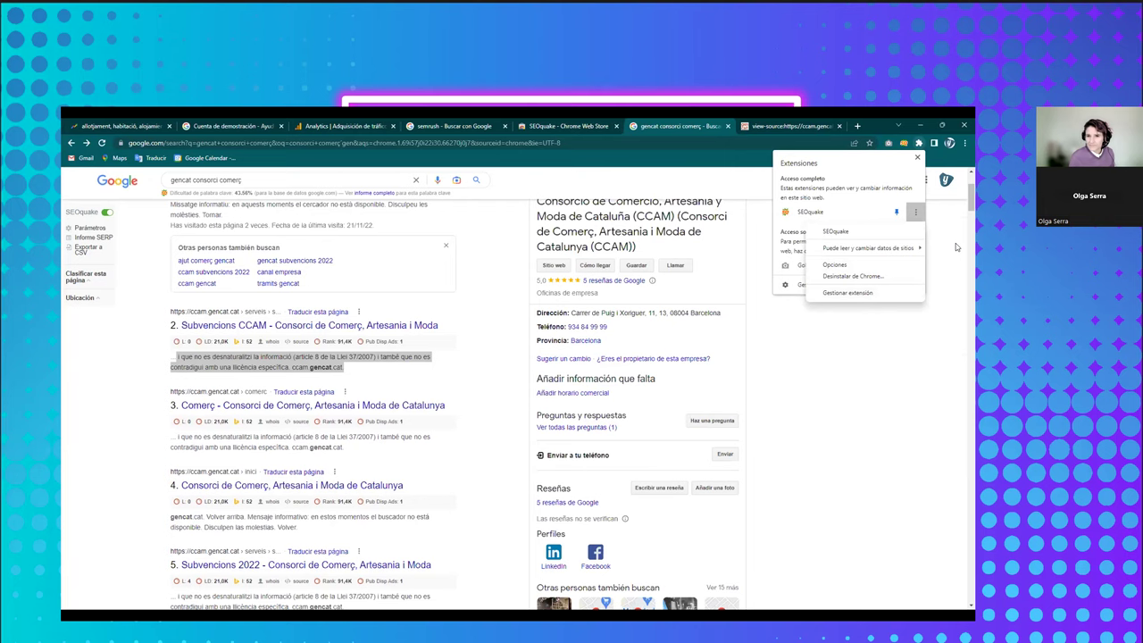
left_click(903, 143)
left_click(881, 161)
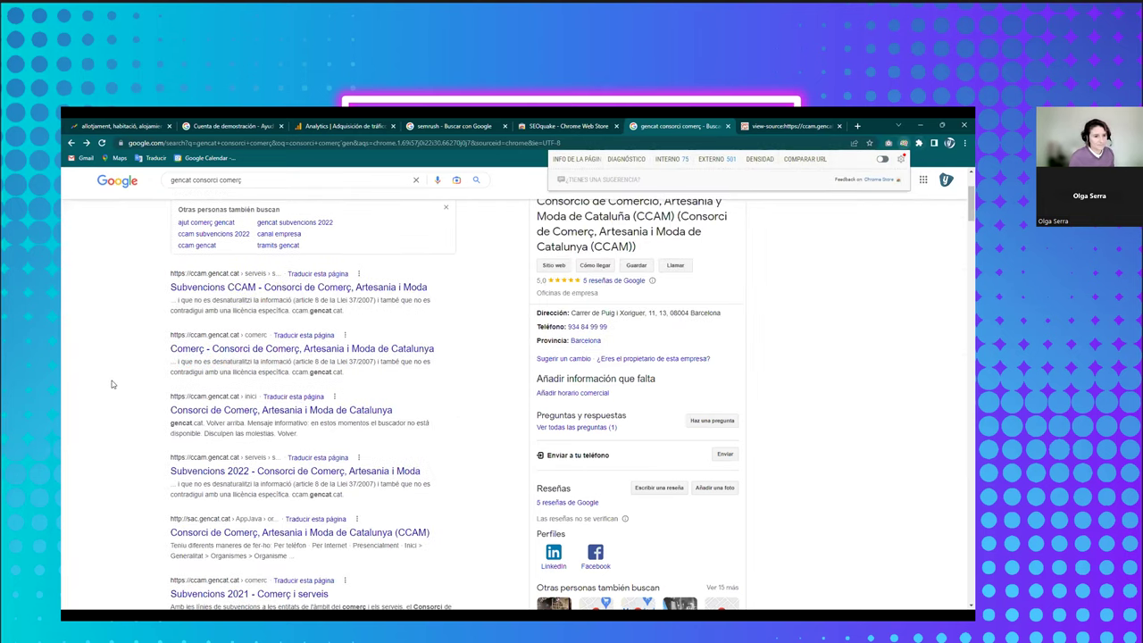
left_click(112, 384)
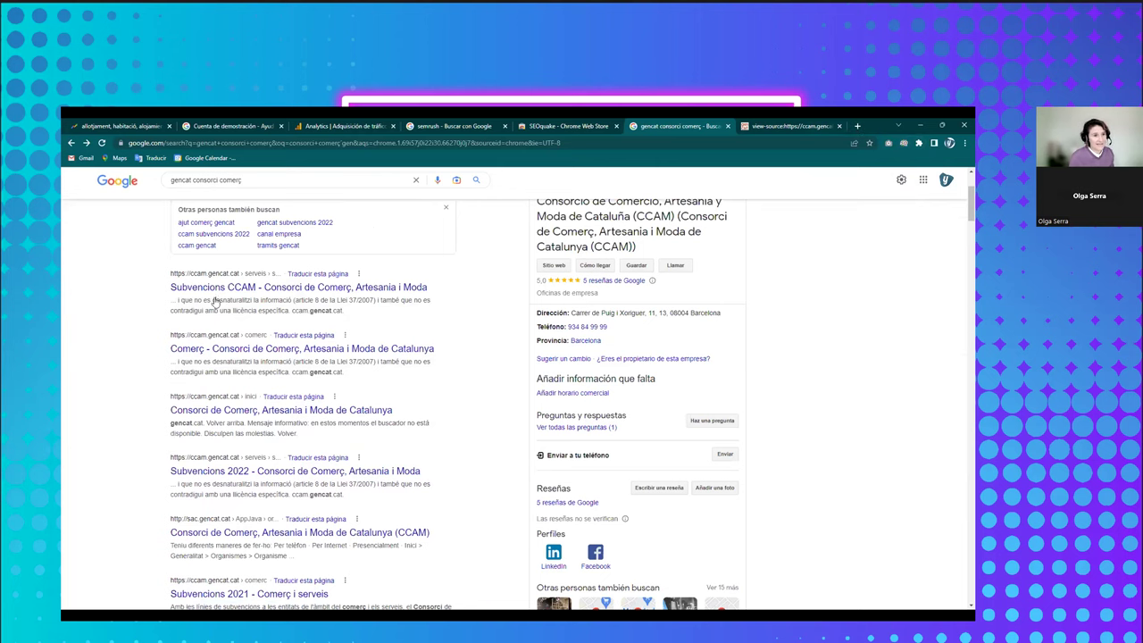
Highlight the description of the Consorci de Comerç home page result without the SEOquake data
scroll(216, 302, "up", 3)
left_click_drag(189, 309, 253, 322)
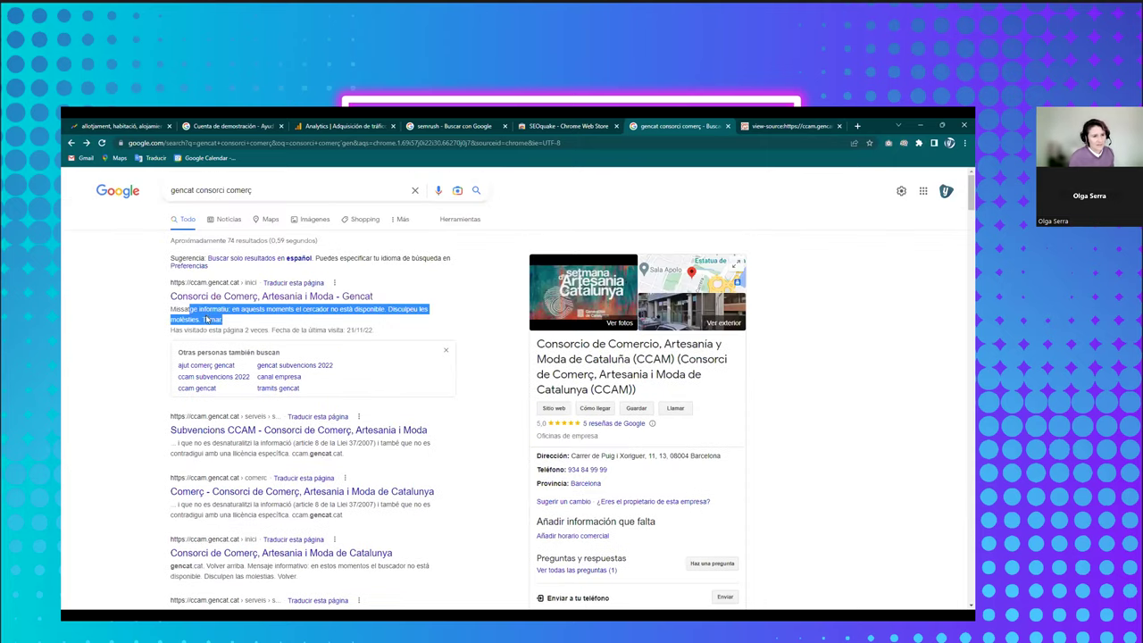
left_click(178, 309)
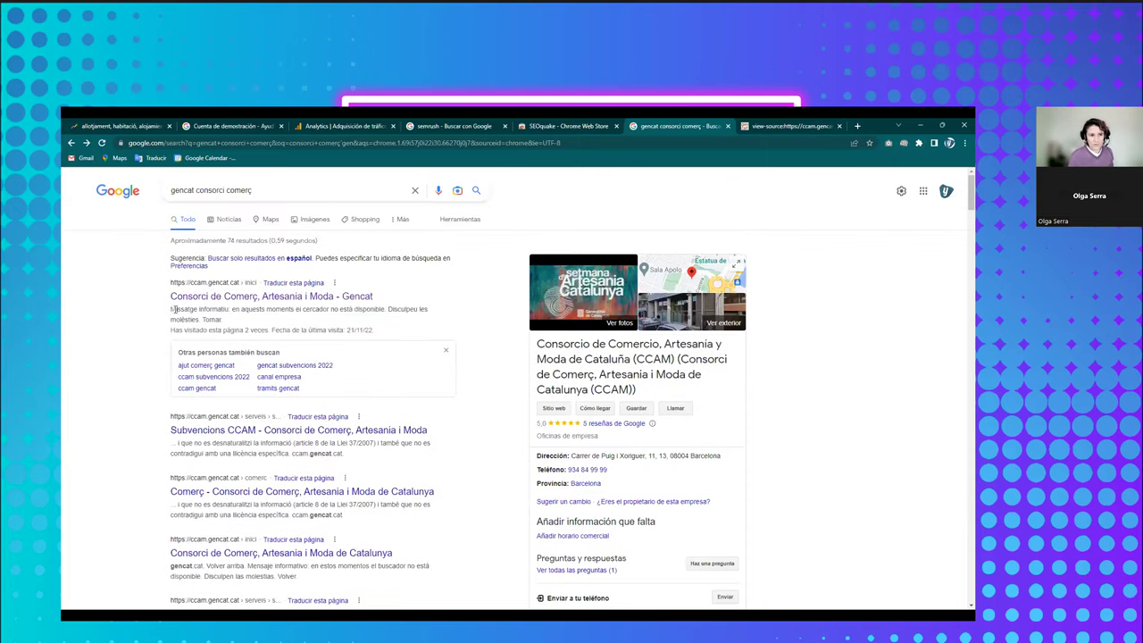
Go back to the page's source code and examine the title and meta tags in its head section
left_click(813, 123)
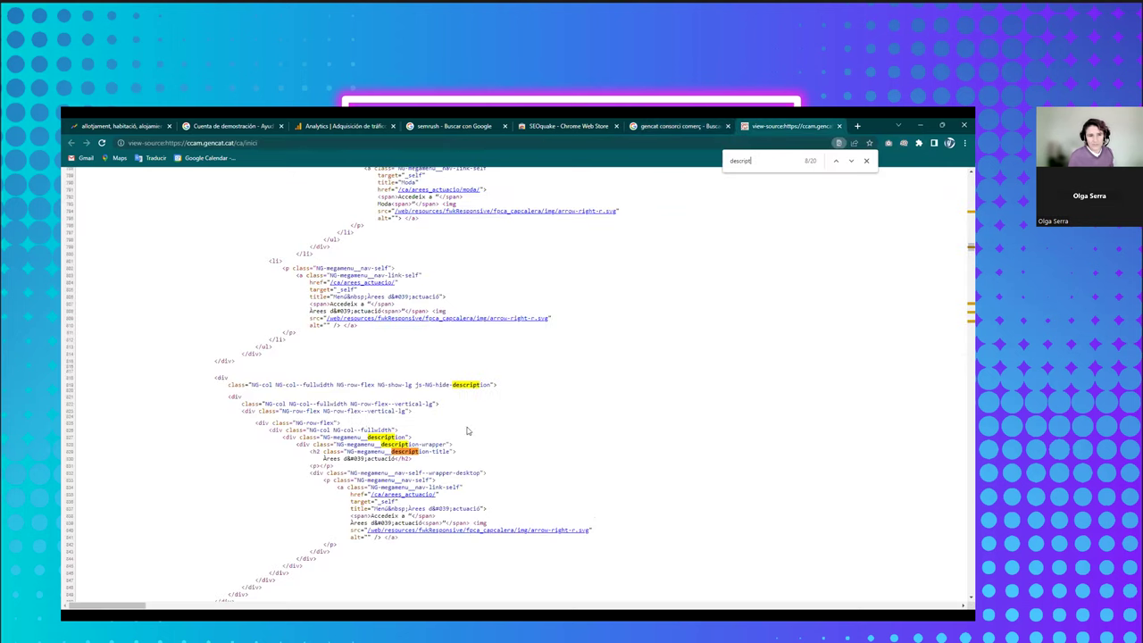
scroll(467, 431, "down", 10)
scroll(446, 428, "up", 6)
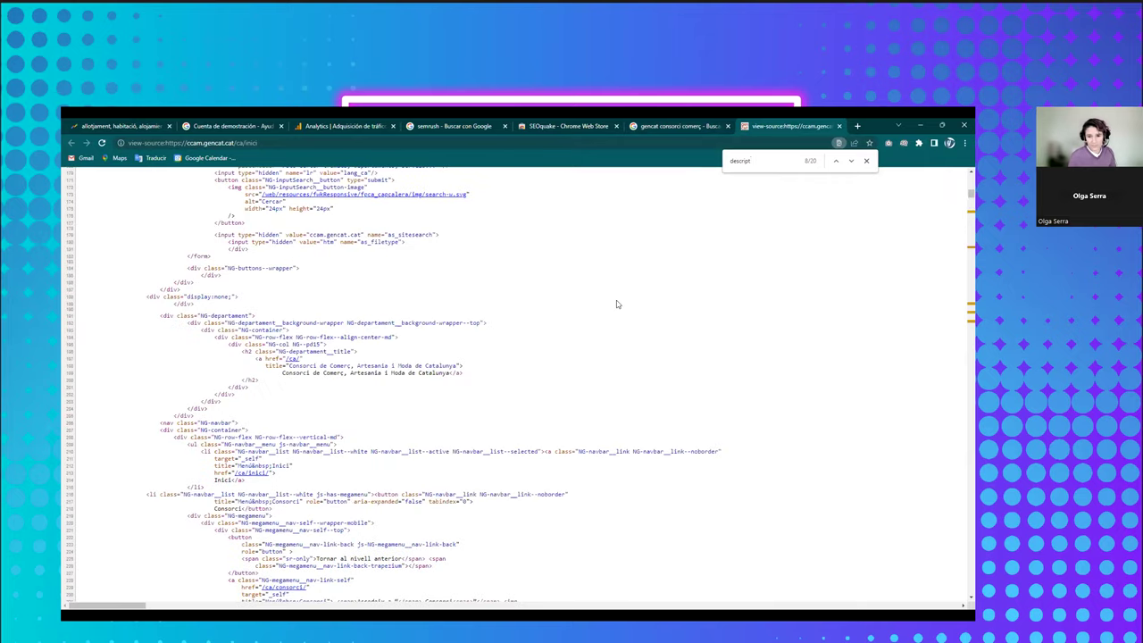
left_click_drag(963, 195, 962, 174)
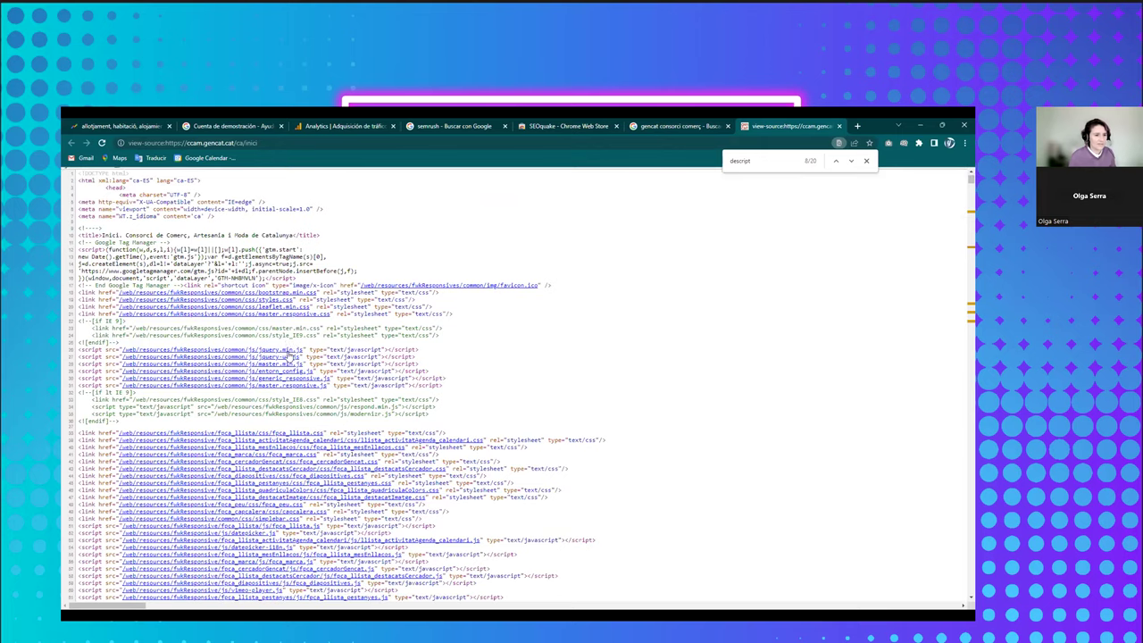
scroll(288, 357, "down", 3)
scroll(150, 454, "down", 2)
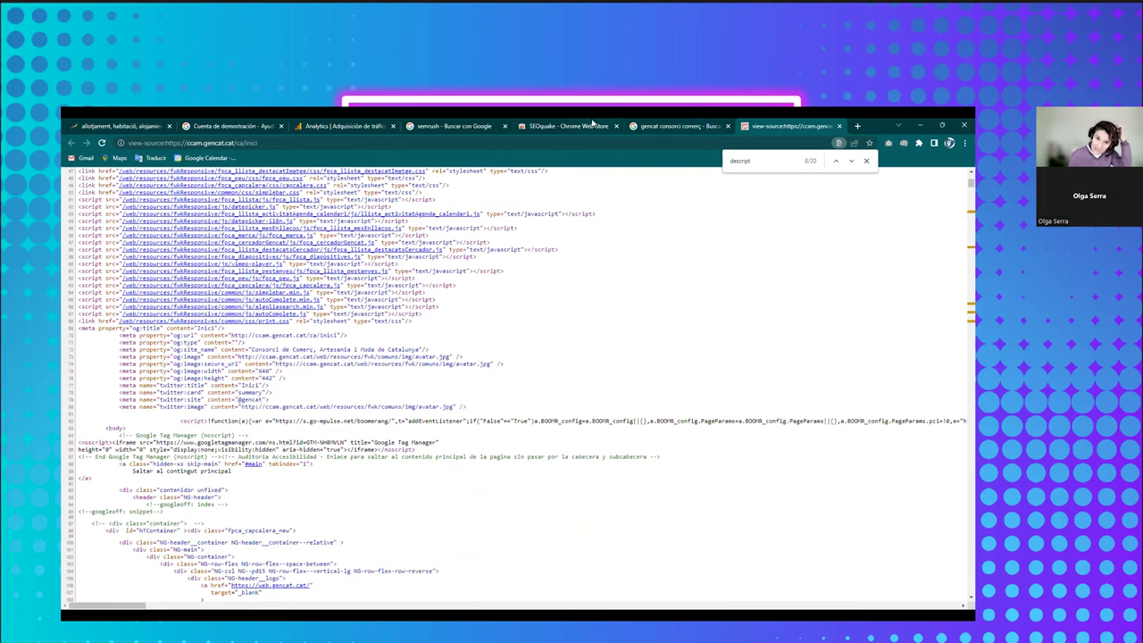
Return to the Google results, switch SEOquake on, and open the SEOquake diagnosis of the ccam.gencat.cat home page
left_click(652, 126)
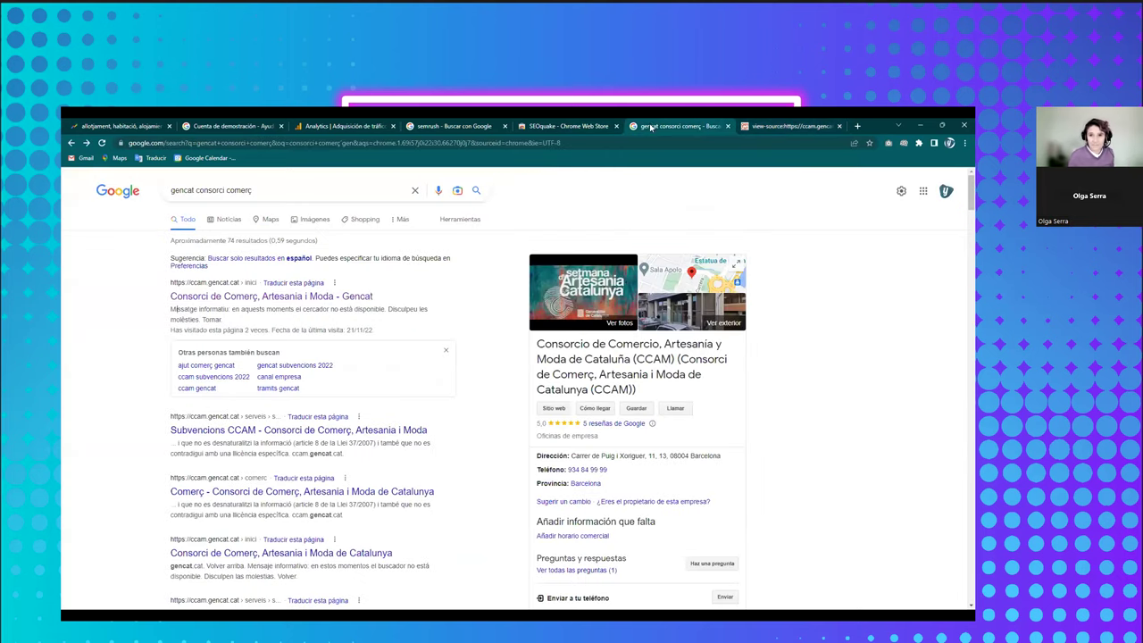
left_click(903, 144)
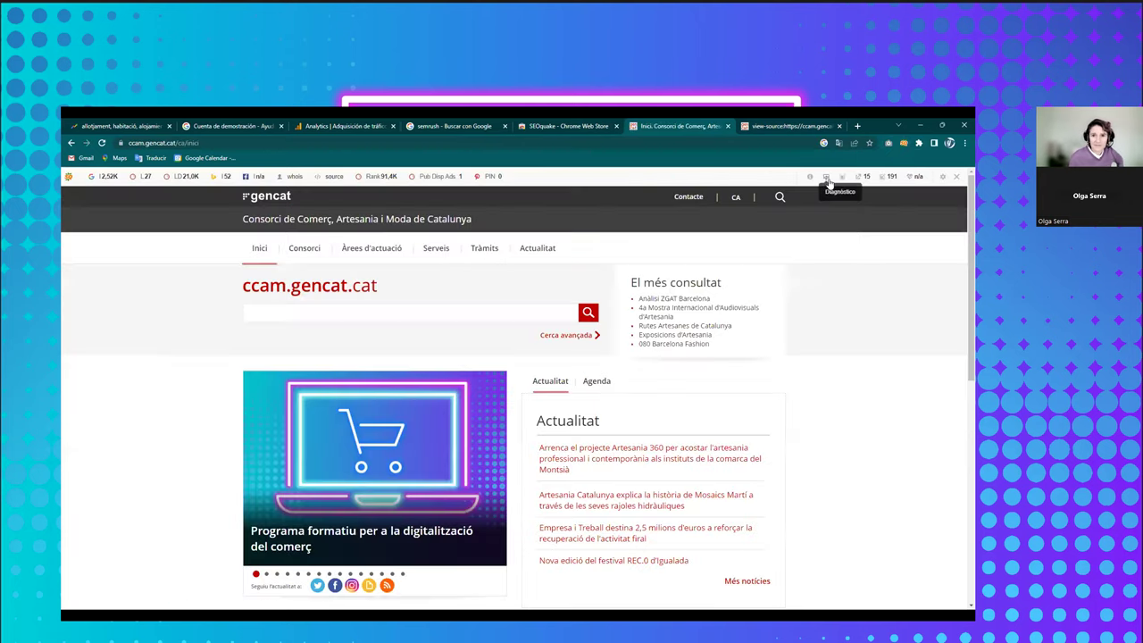
left_click(827, 179)
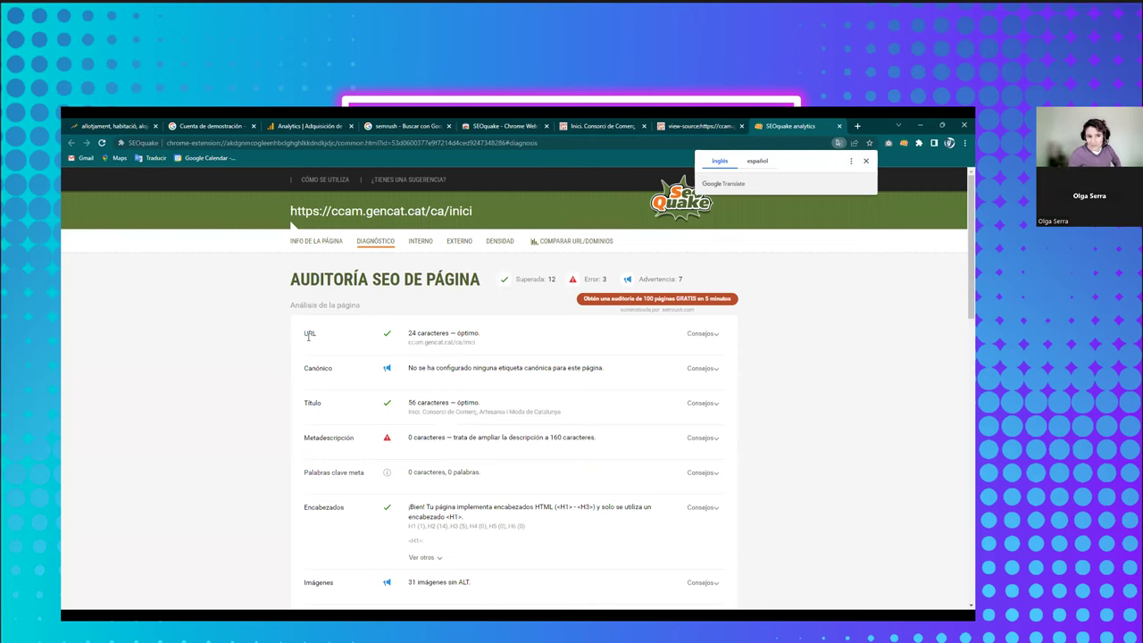
Highlight the page title under Título and the Metadescripción result in the SEO audit
left_click(421, 412)
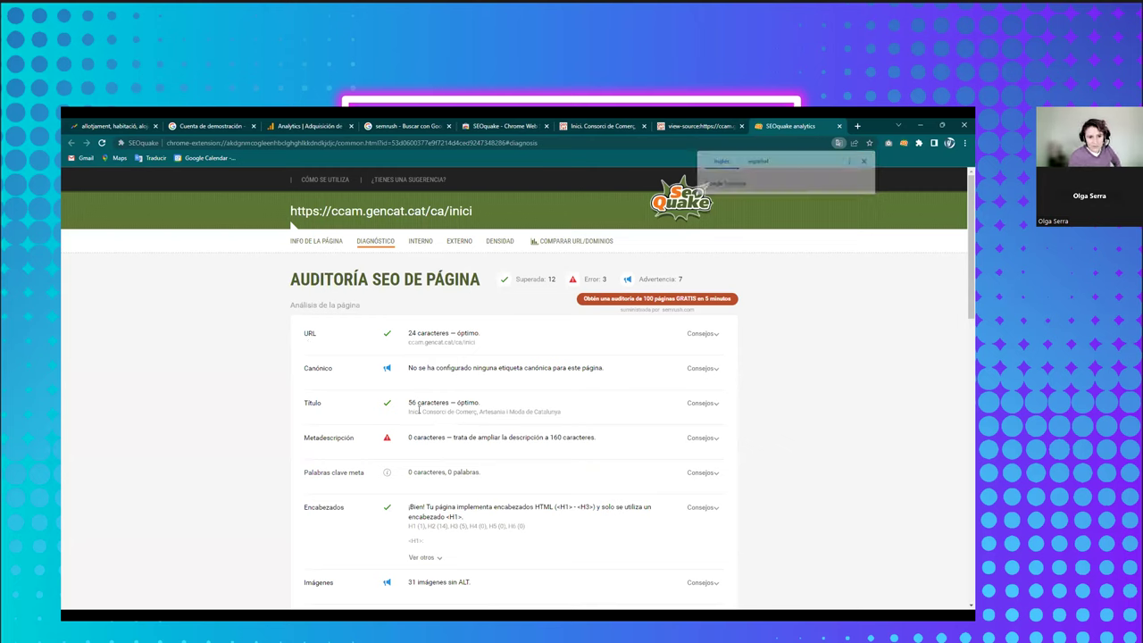
triple_click(500, 412)
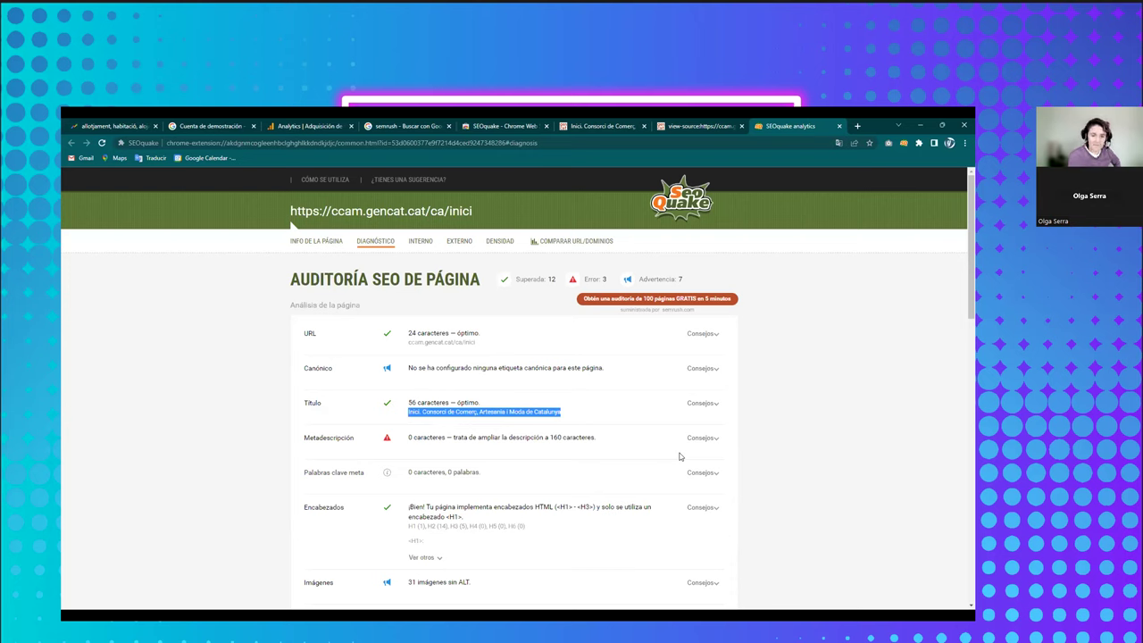
double_click(482, 437)
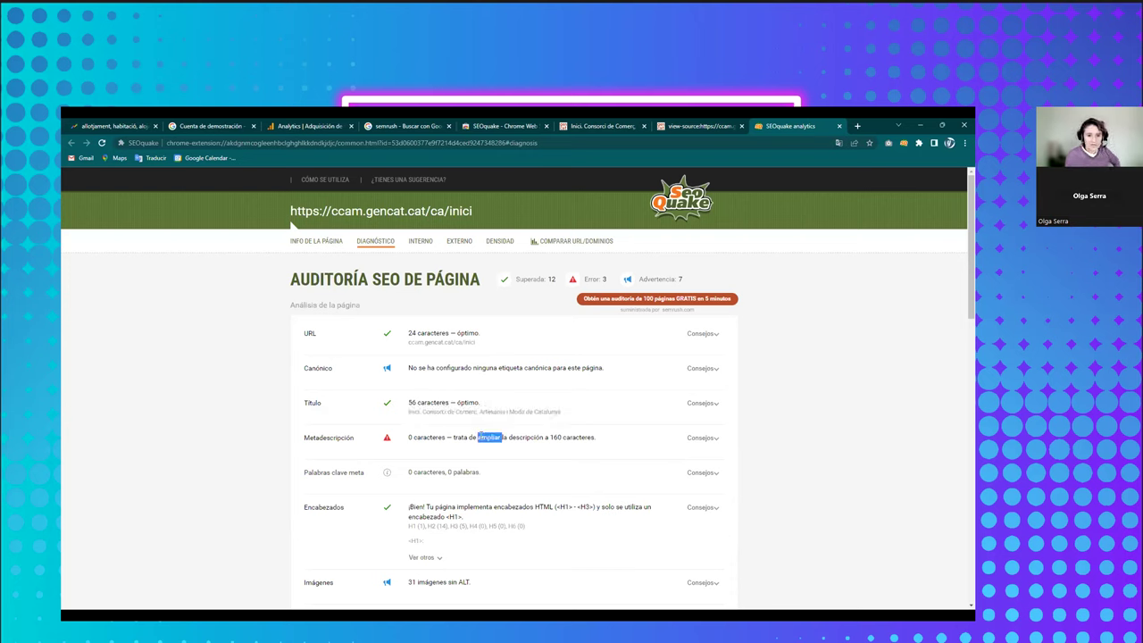
left_click(480, 437)
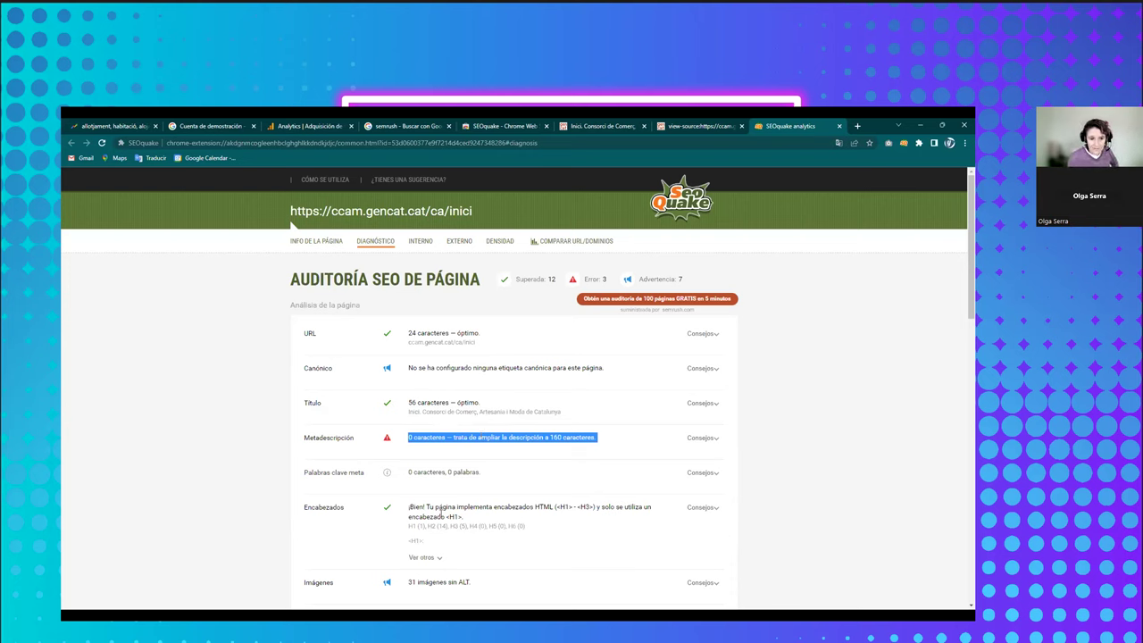
Expand the full Encabezados list and highlight the Consorci de Comerç H2 heading and the news H3 headings
left_click(431, 559)
scroll(393, 500, "down", 1)
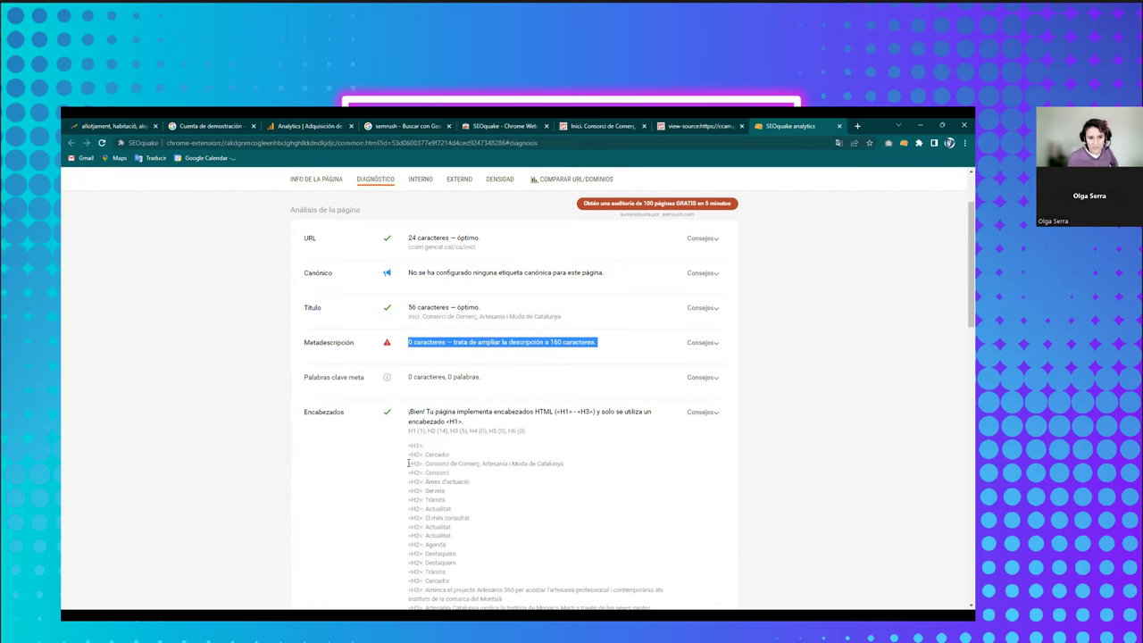
left_click_drag(408, 463, 578, 471)
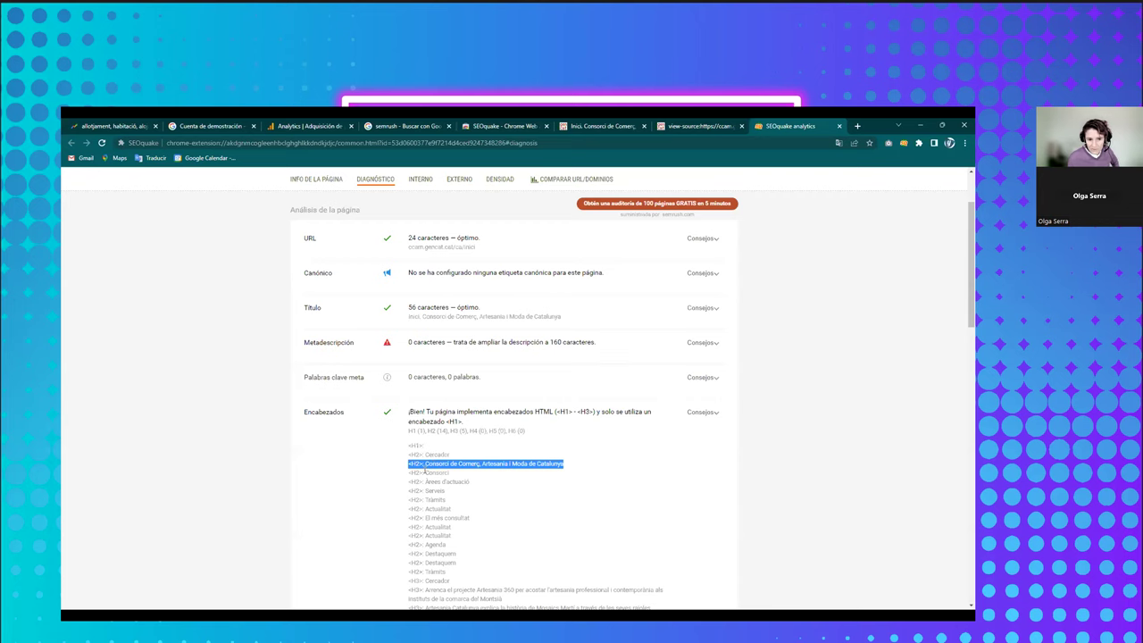
scroll(465, 475, "down", 1)
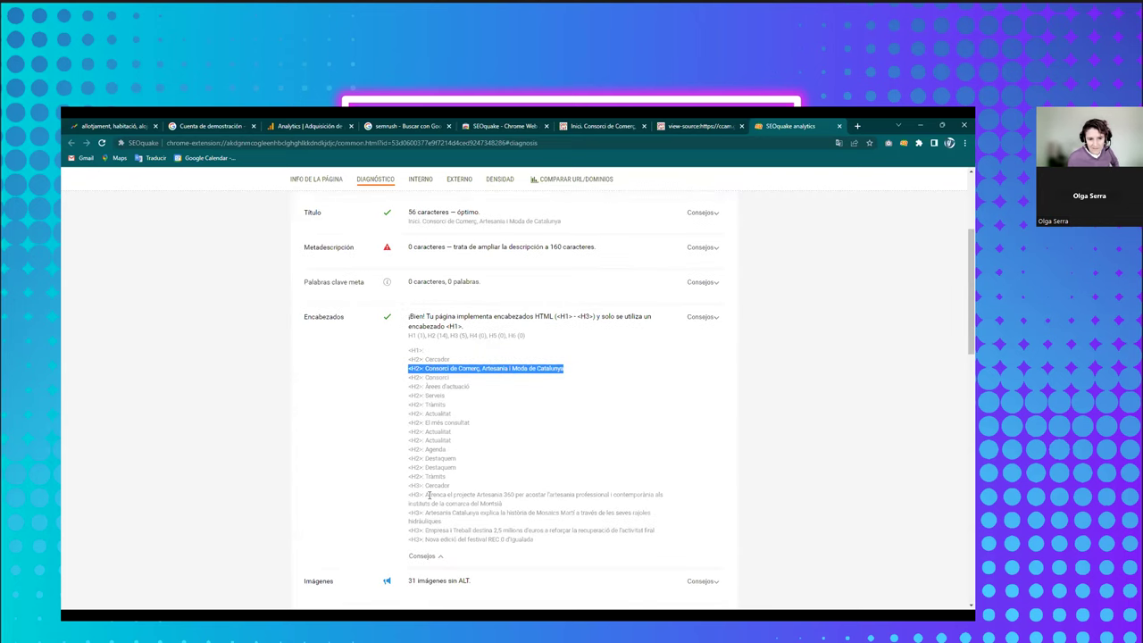
left_click_drag(427, 495, 565, 546)
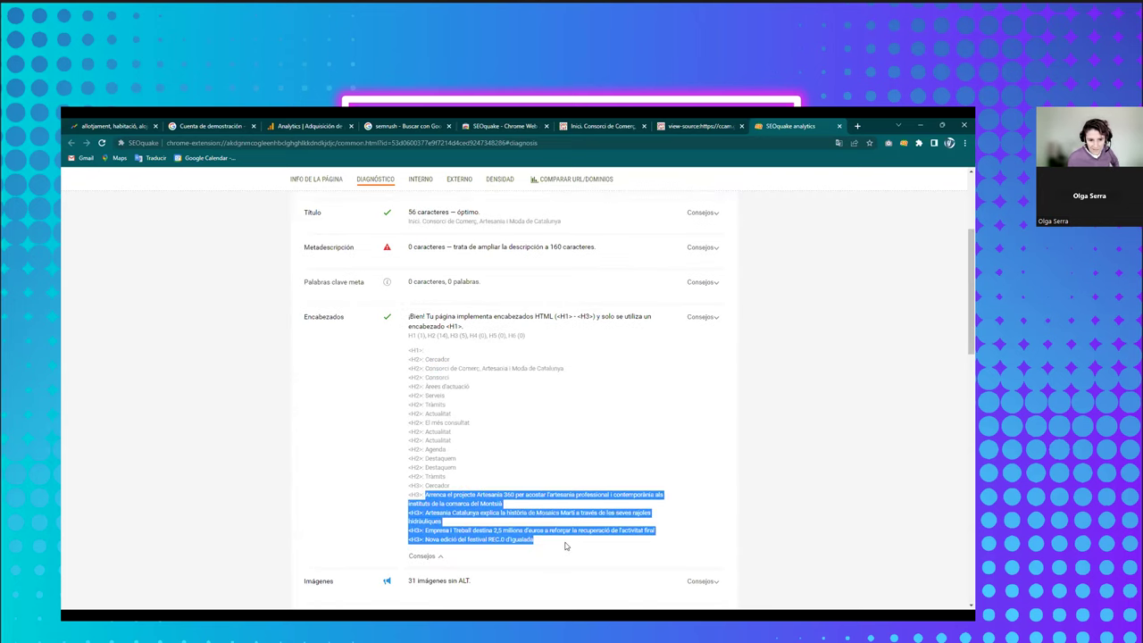
scroll(554, 542, "down", 1)
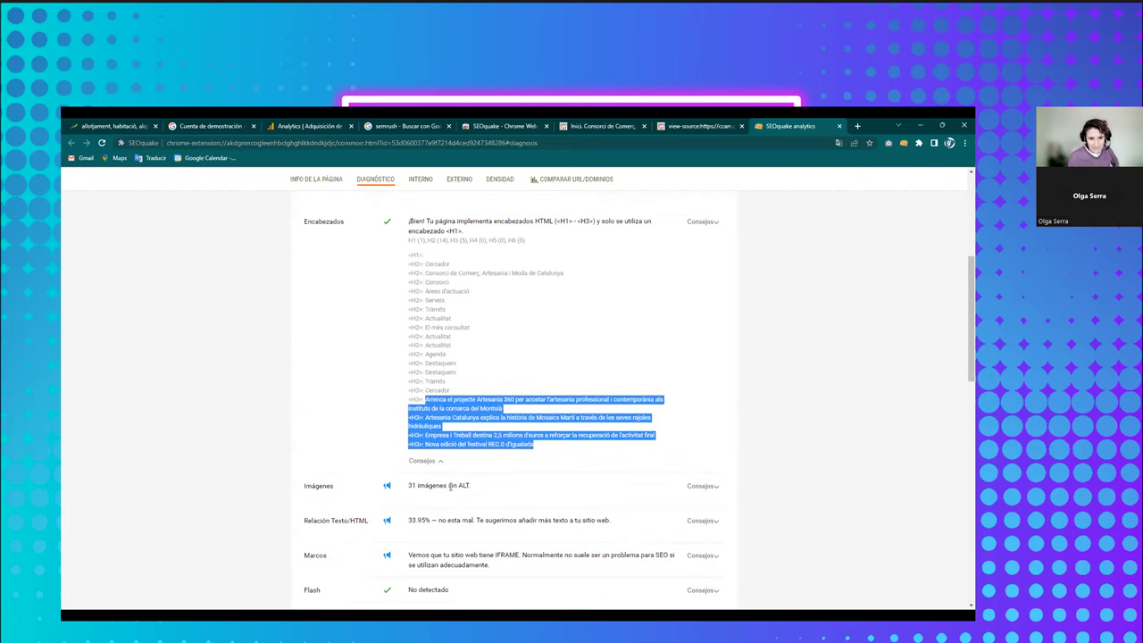
View the tips for the Imágenes check and highlight its missing ALT result and its label
left_click(718, 490)
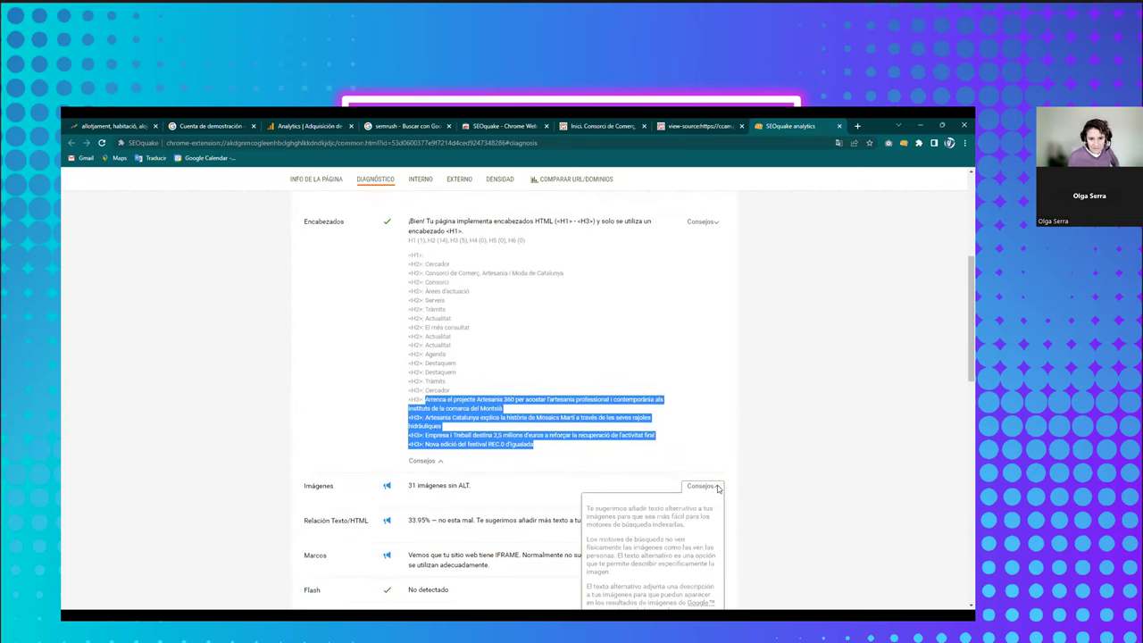
left_click(472, 494)
left_click_drag(410, 485, 495, 494)
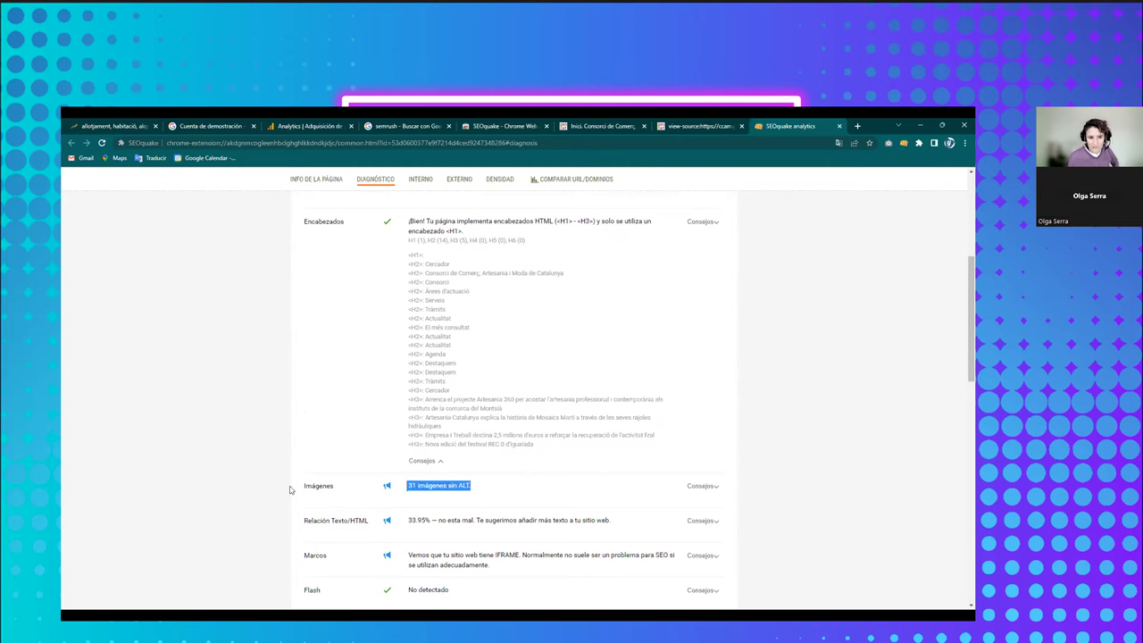
double_click(318, 486)
left_click(319, 489)
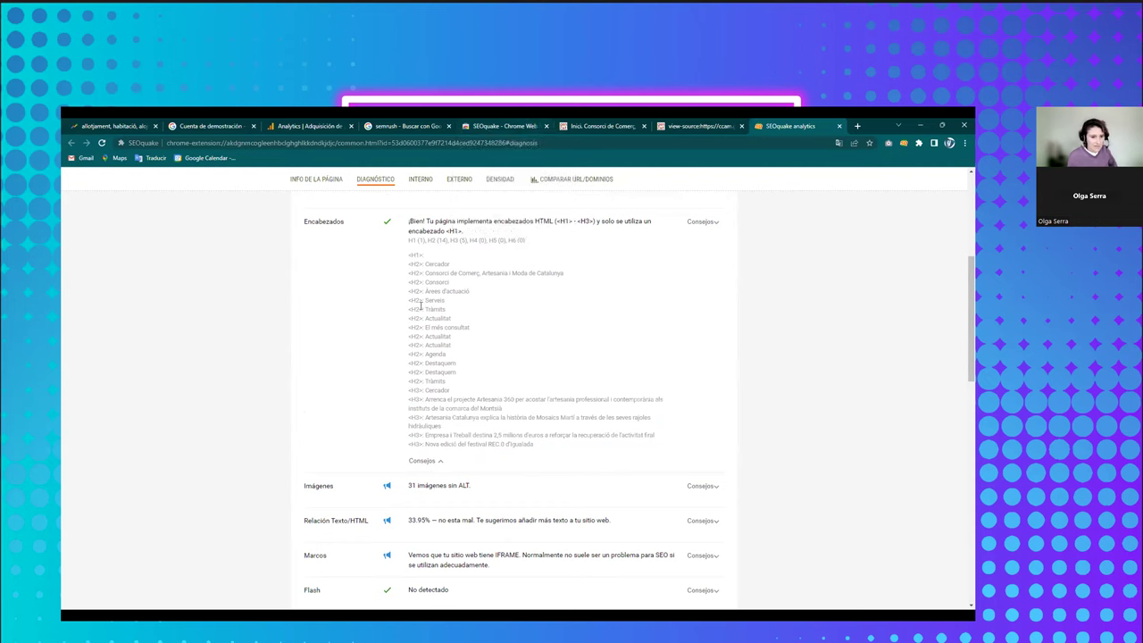
double_click(323, 483)
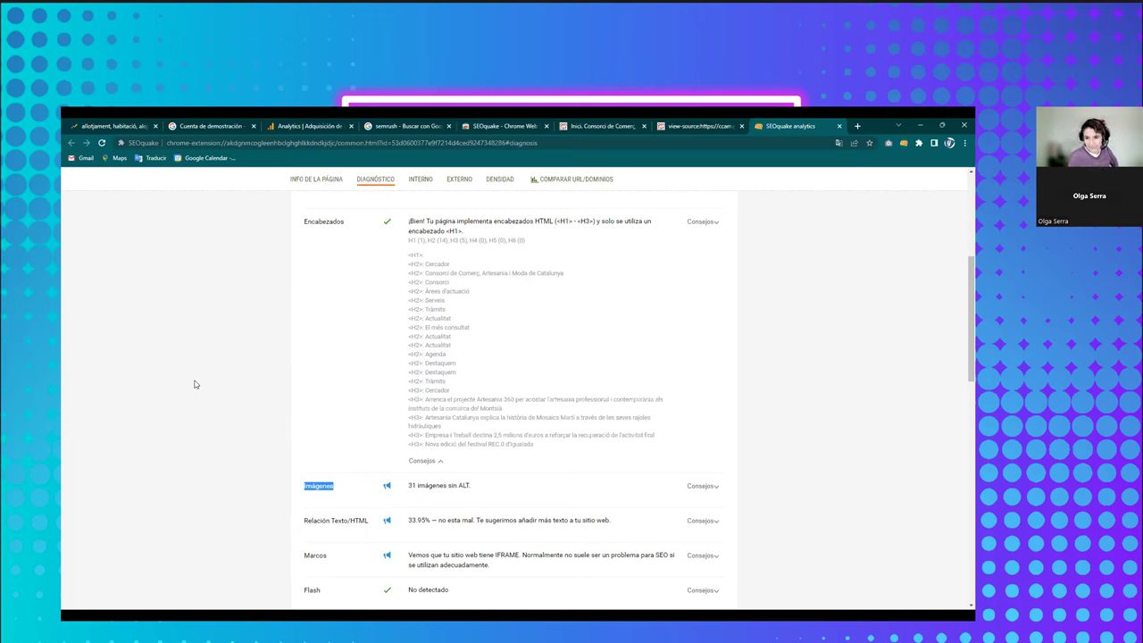
Highlight the Relación Texto/HTML label, look through the page's source code, and highlight the ratio's result in the audit
triple_click(336, 521)
left_click(337, 522)
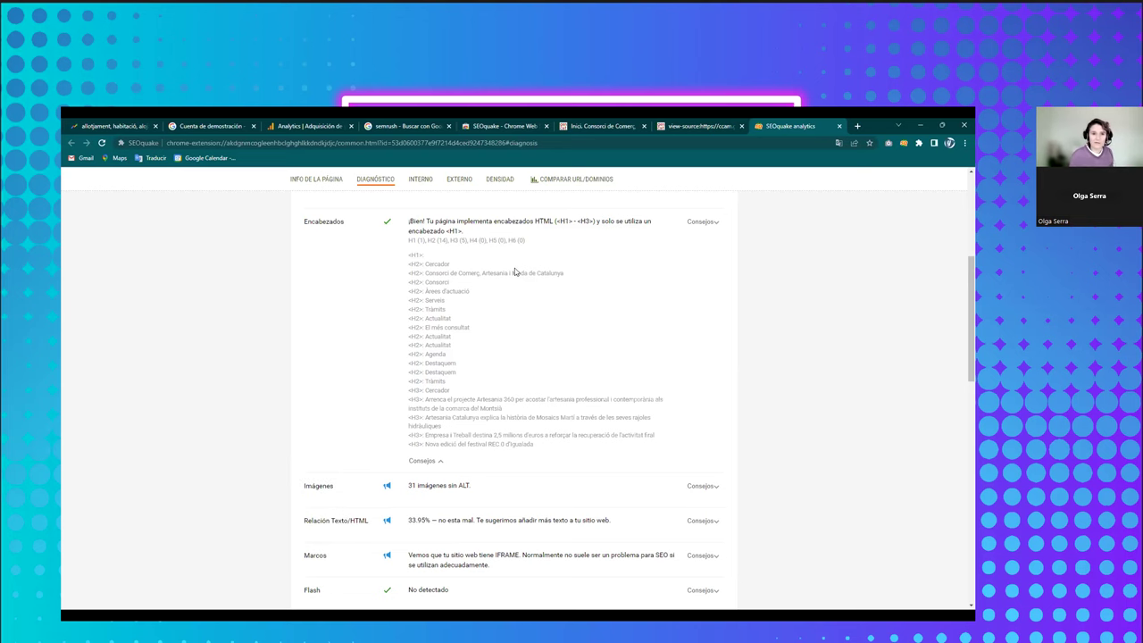
key("ctrl+shift+Tab")
scroll(355, 382, "down", 10)
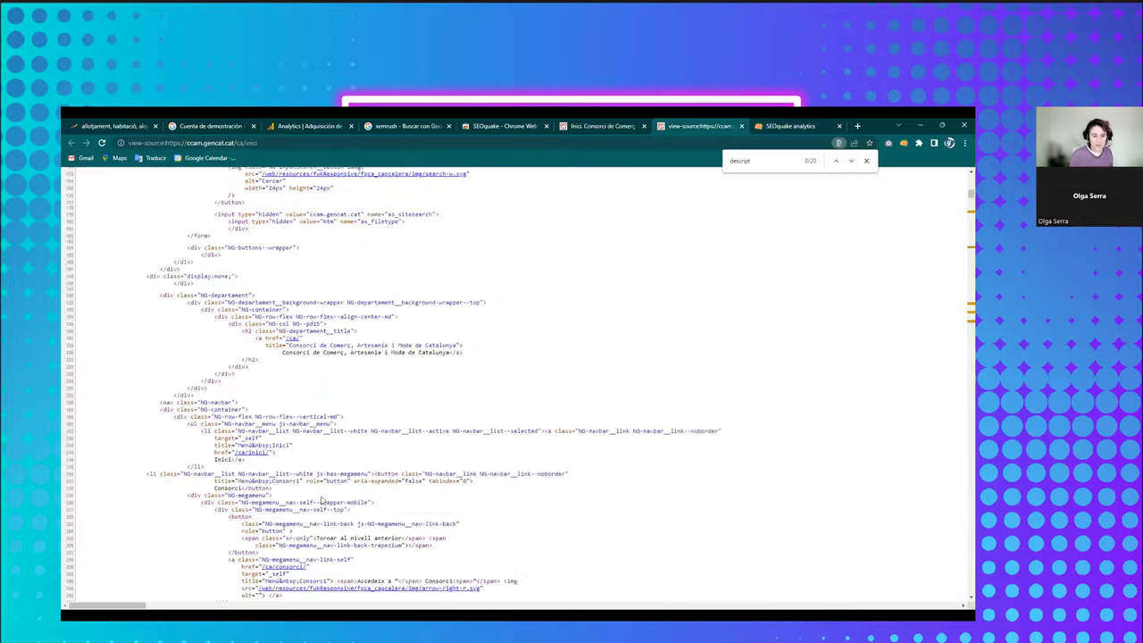
scroll(322, 502, "down", 15)
scroll(326, 494, "down", 12)
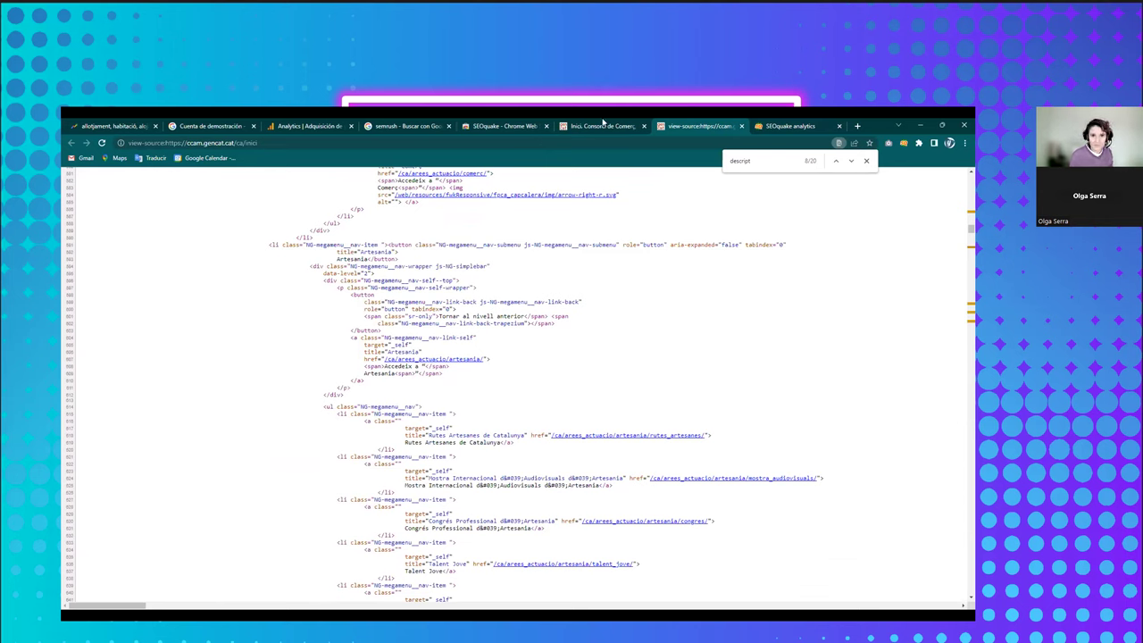
left_click(802, 125)
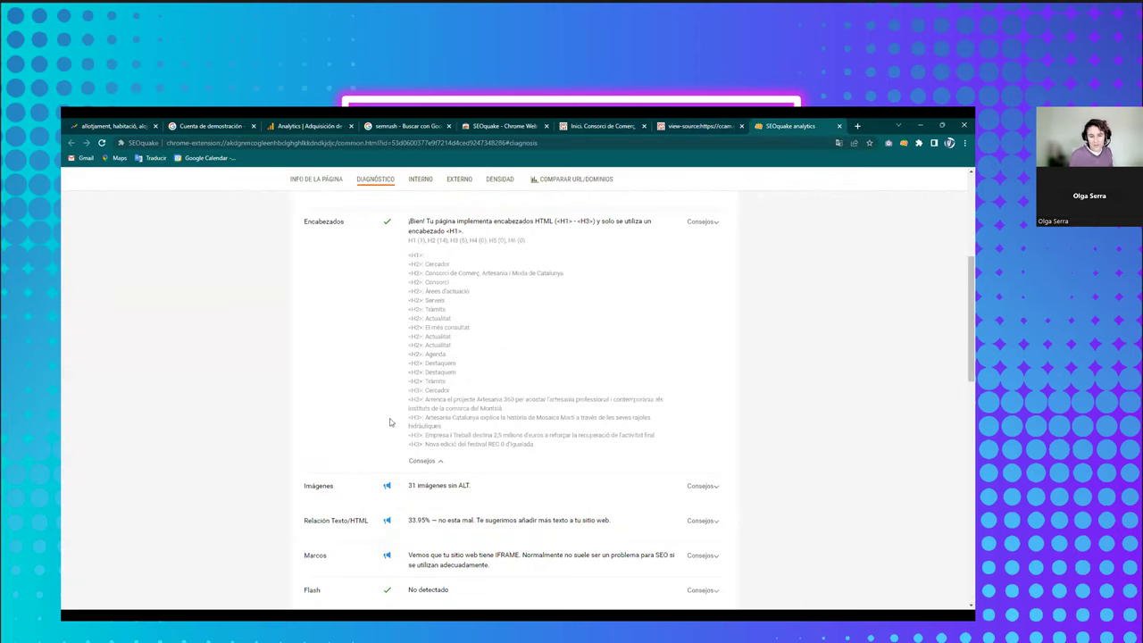
triple_click(446, 521)
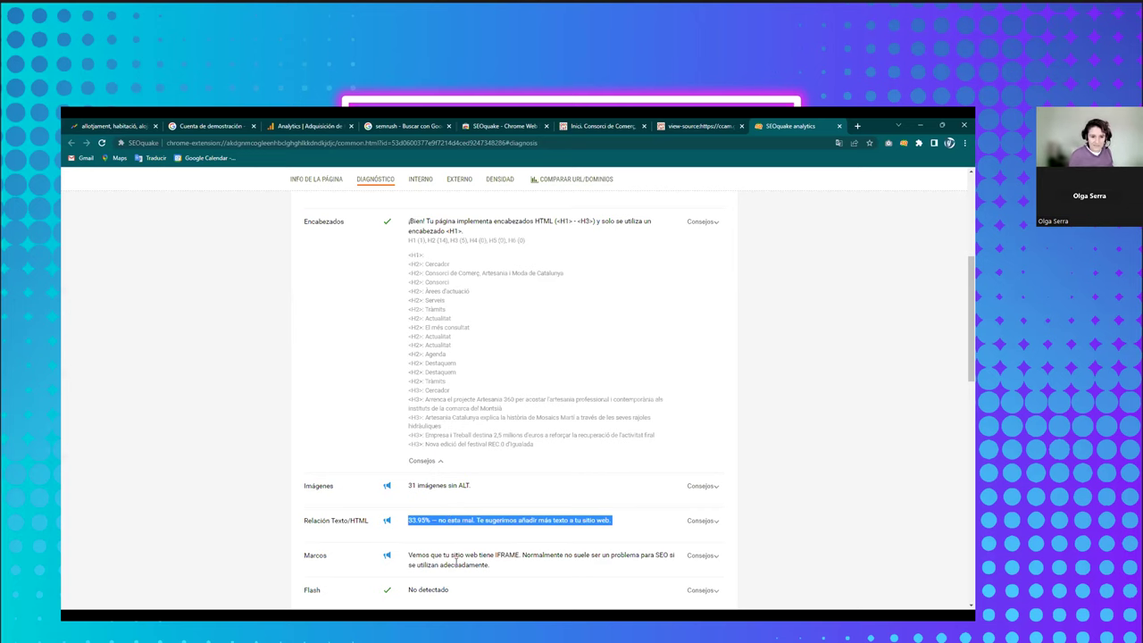
Highlight the Marcos, Microformatos and Open Graph check labels in the page analysis
scroll(379, 489, "down", 2)
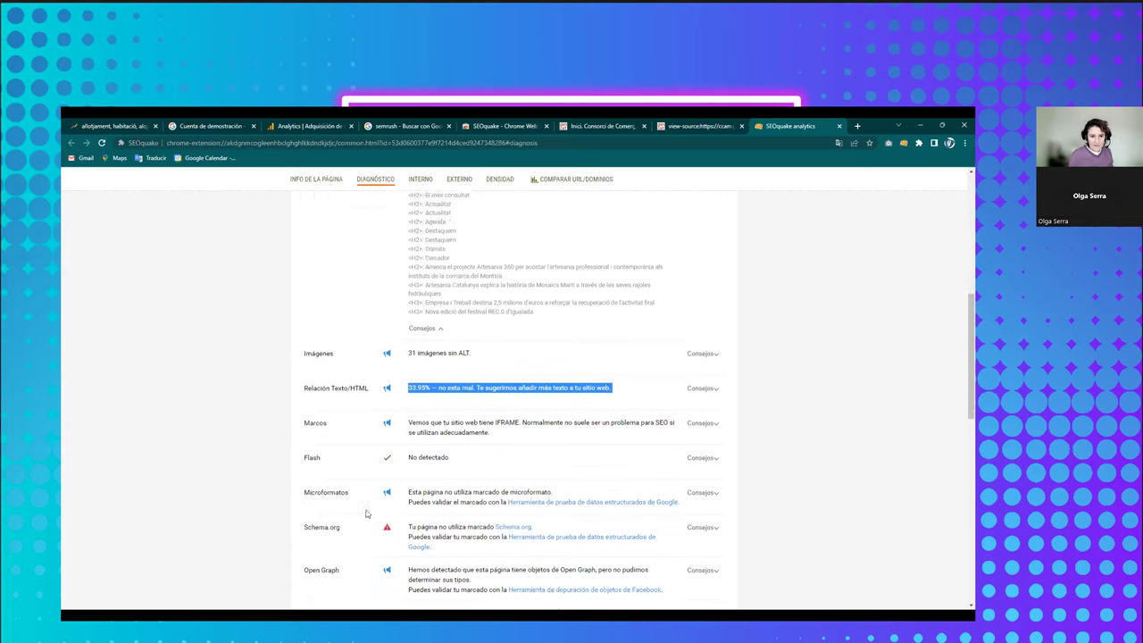
scroll(306, 526, "down", 2)
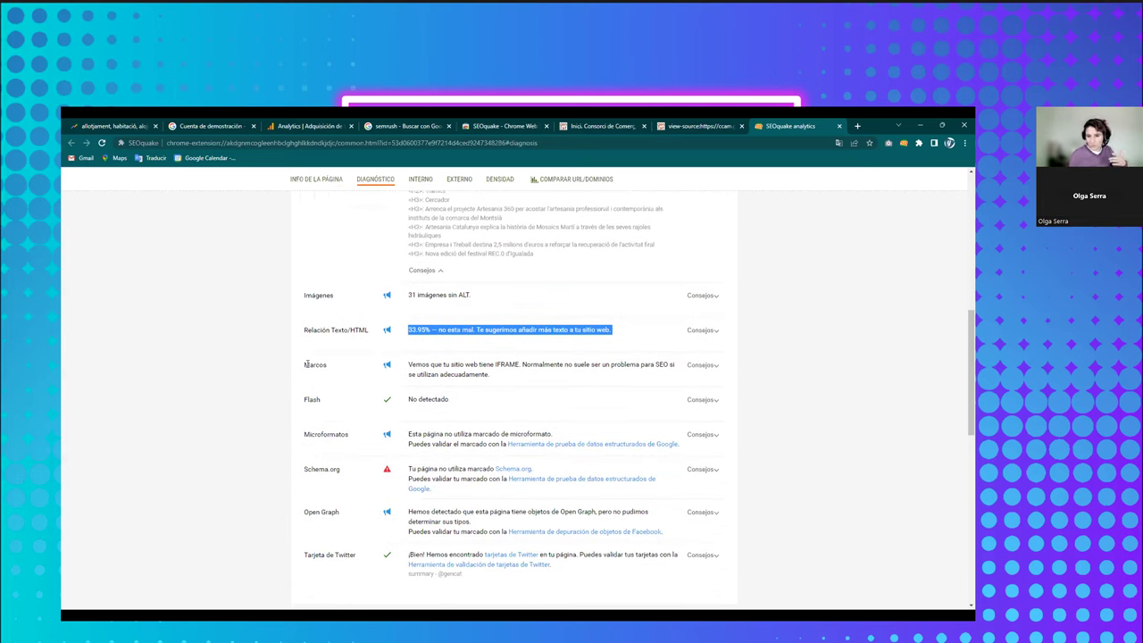
left_click_drag(307, 364, 328, 367)
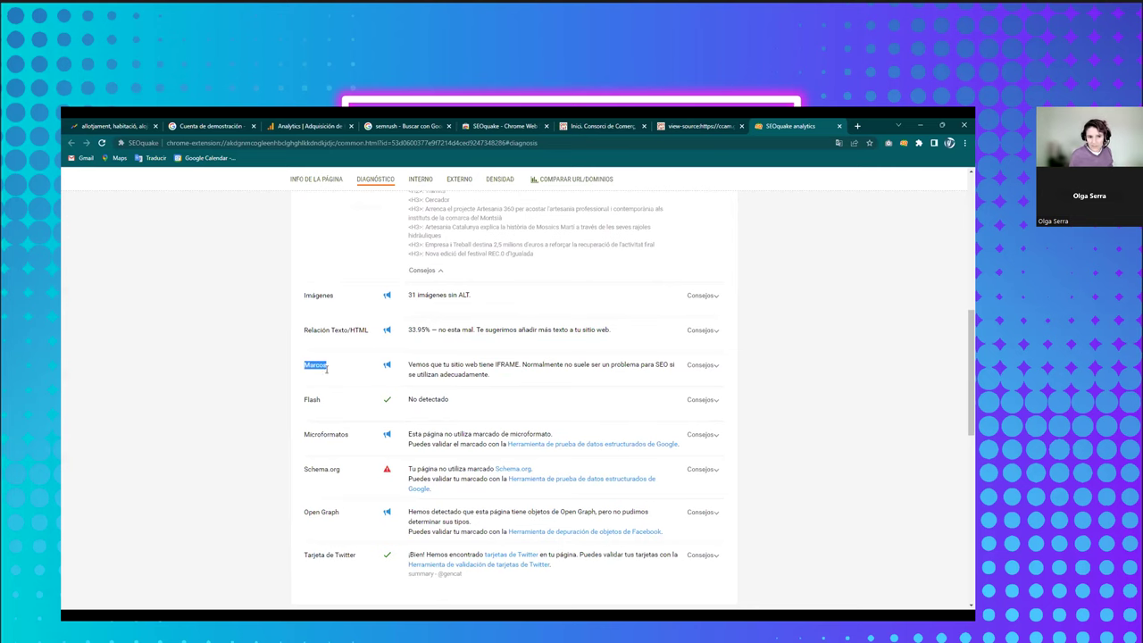
double_click(319, 434)
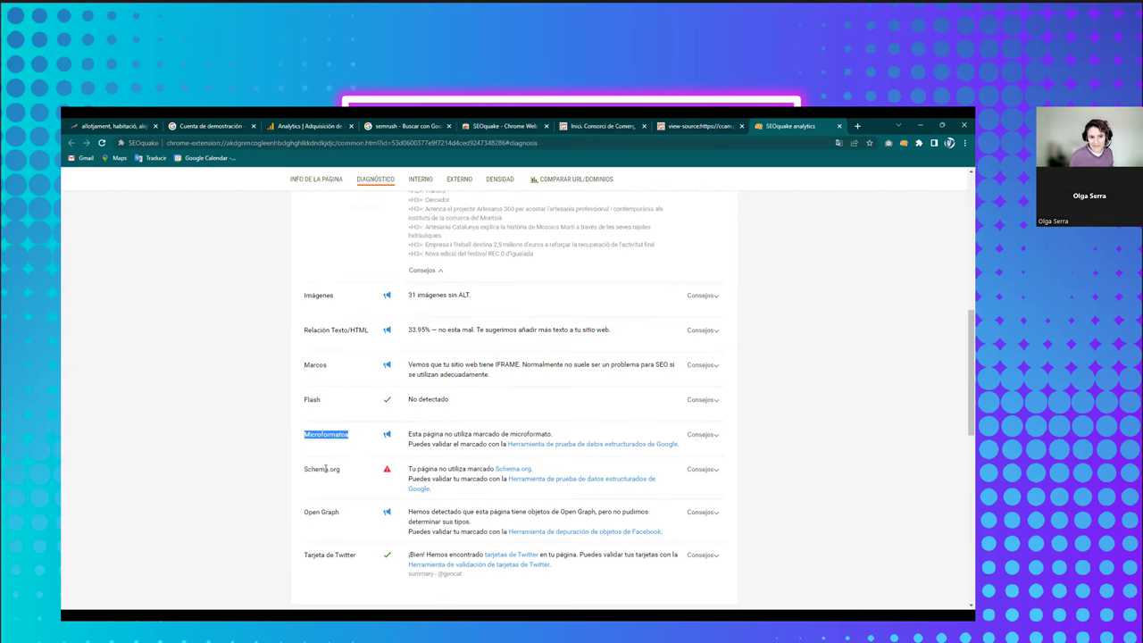
scroll(326, 442, "down", 2)
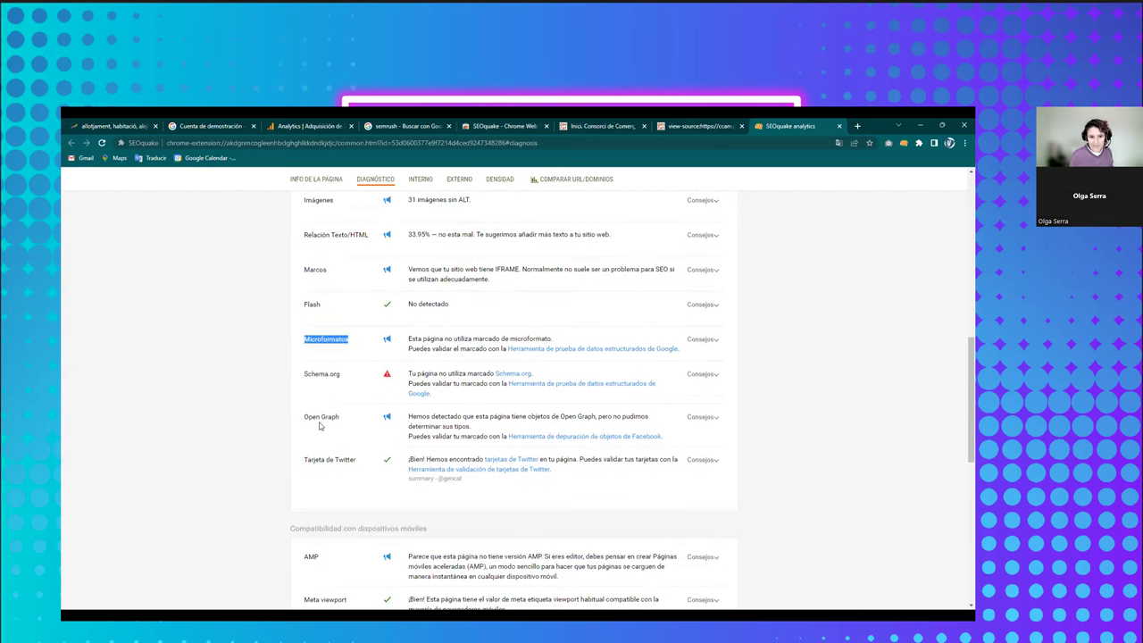
left_click(320, 415)
double_click(320, 416)
Highlight the Compatibilidad con dispositivos móviles and Cumplimiento del sitio headings, plus the Sitemaps XML check
scroll(179, 459, "down", 5)
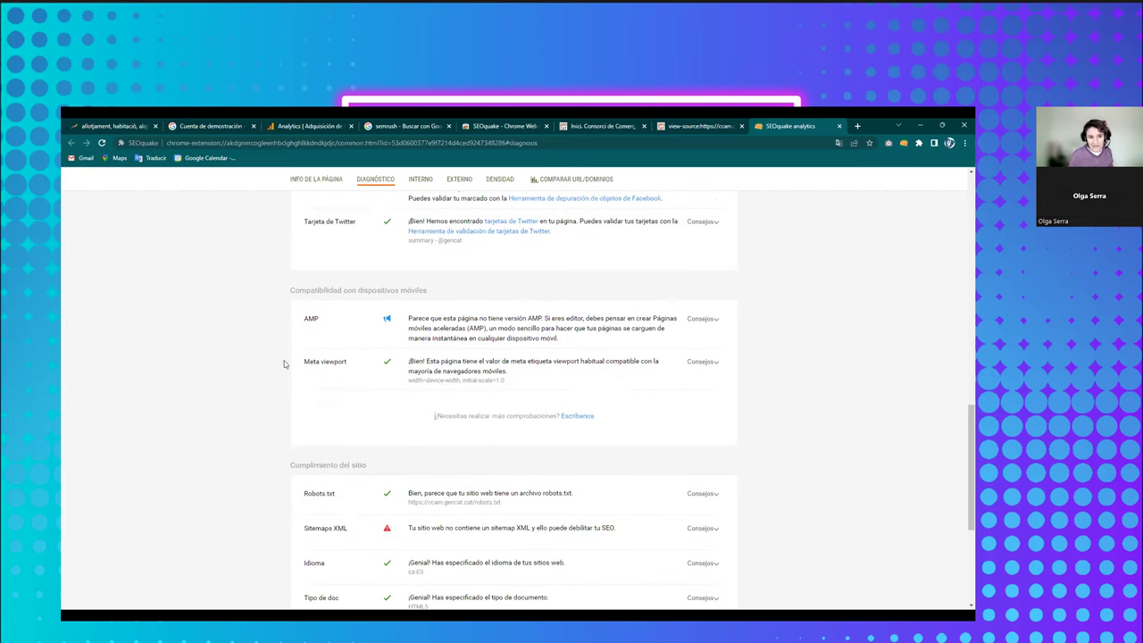
left_click_drag(289, 292, 427, 291)
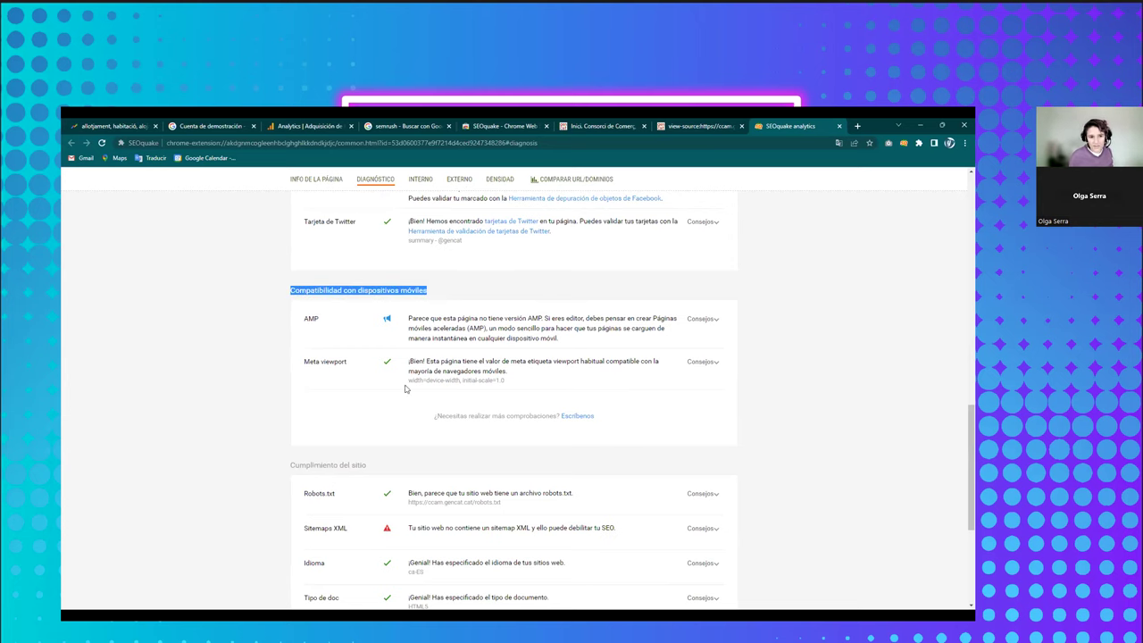
left_click_drag(290, 466, 366, 465)
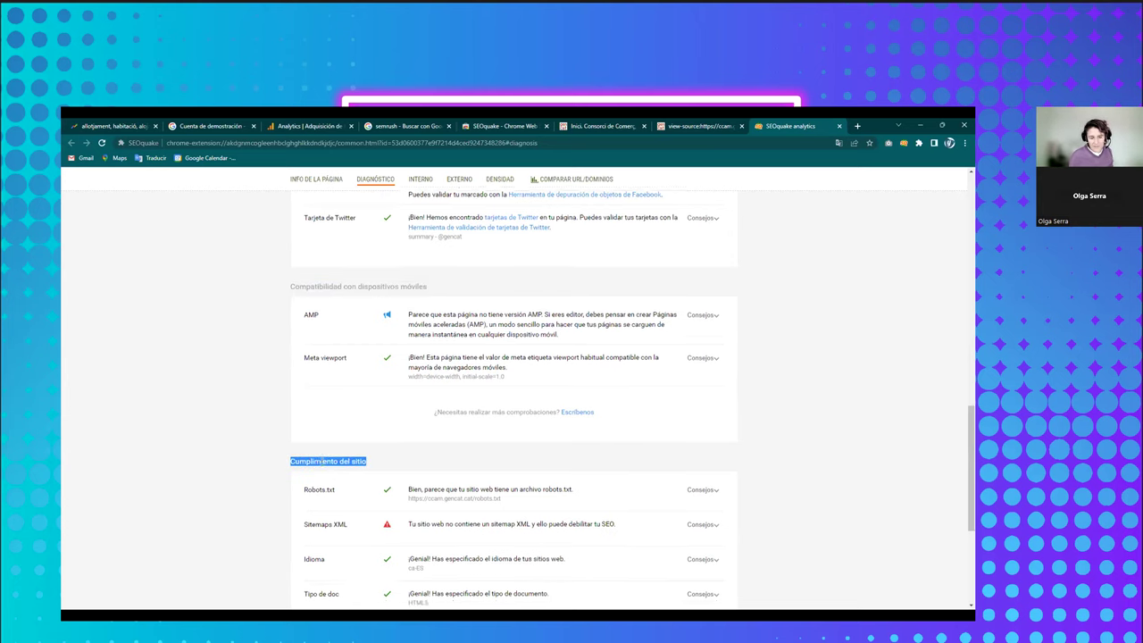
scroll(366, 465, "down", 1)
left_click_drag(307, 398, 348, 435)
left_click(318, 432)
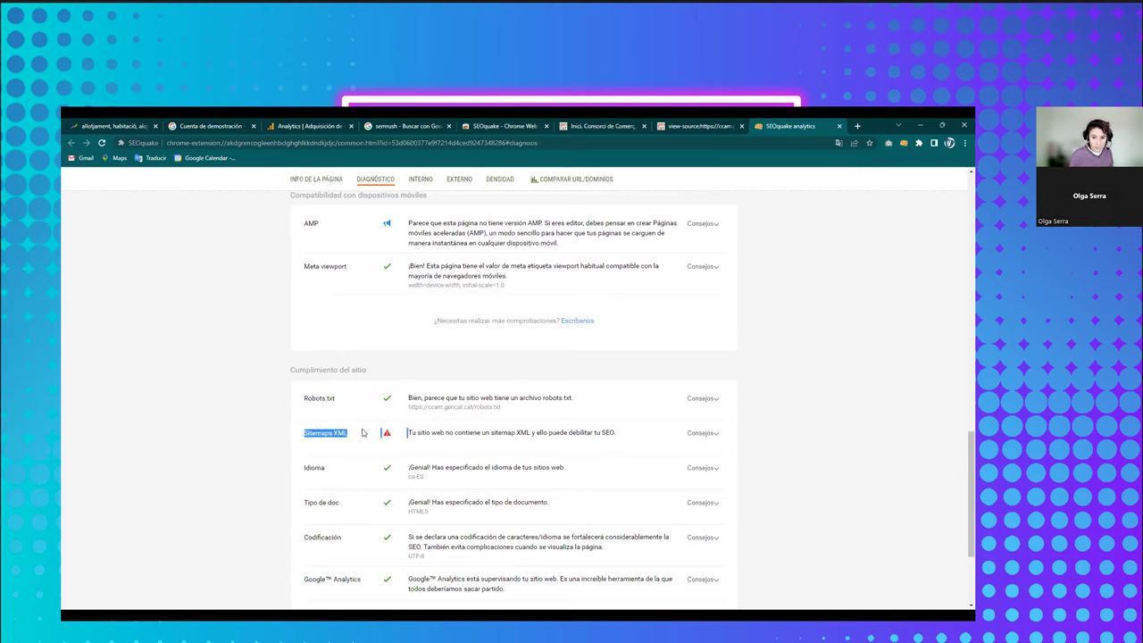
left_click(368, 370)
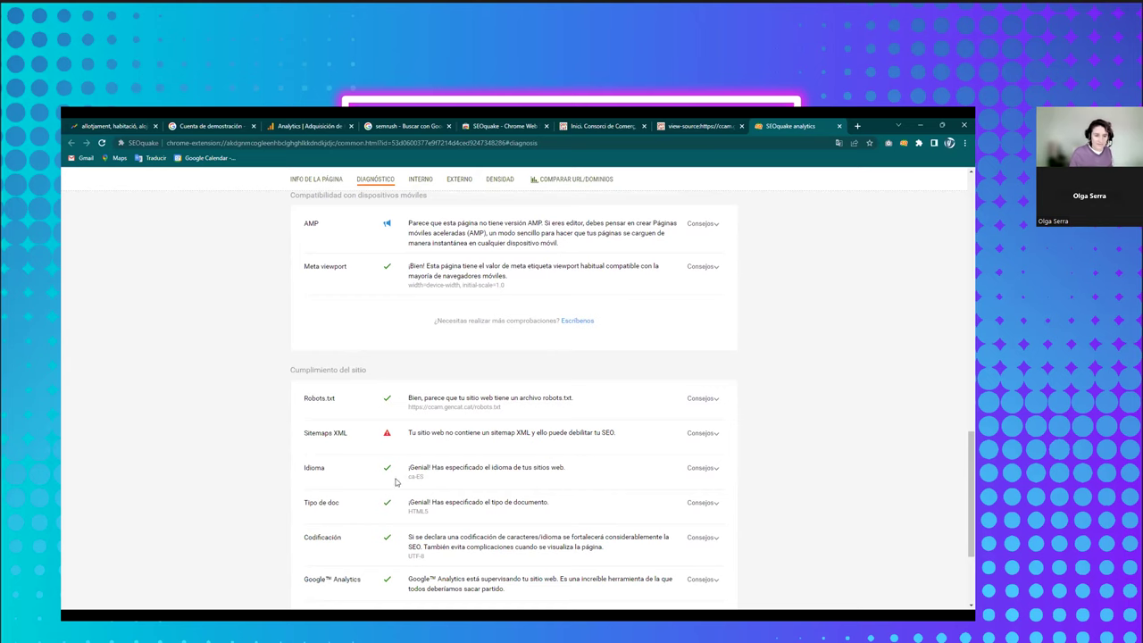
Look over the remaining Cumplimiento del sitio checks and review the page analysis checks from the start of the audit
scroll(464, 500, "down", 2)
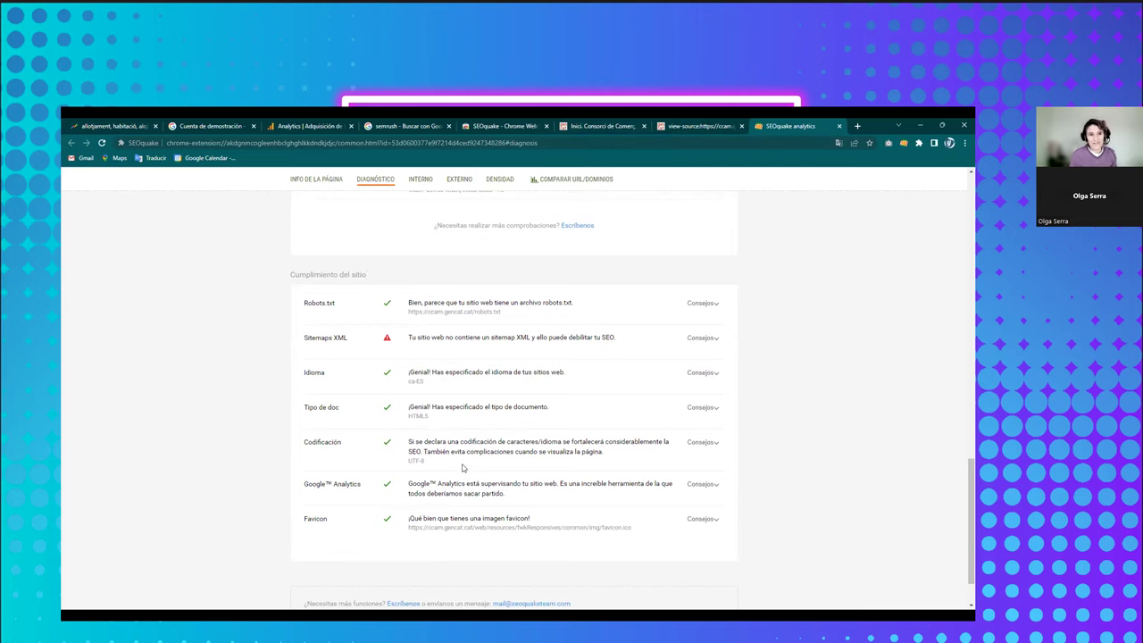
scroll(460, 467, "up", 2)
scroll(459, 467, "up", 10)
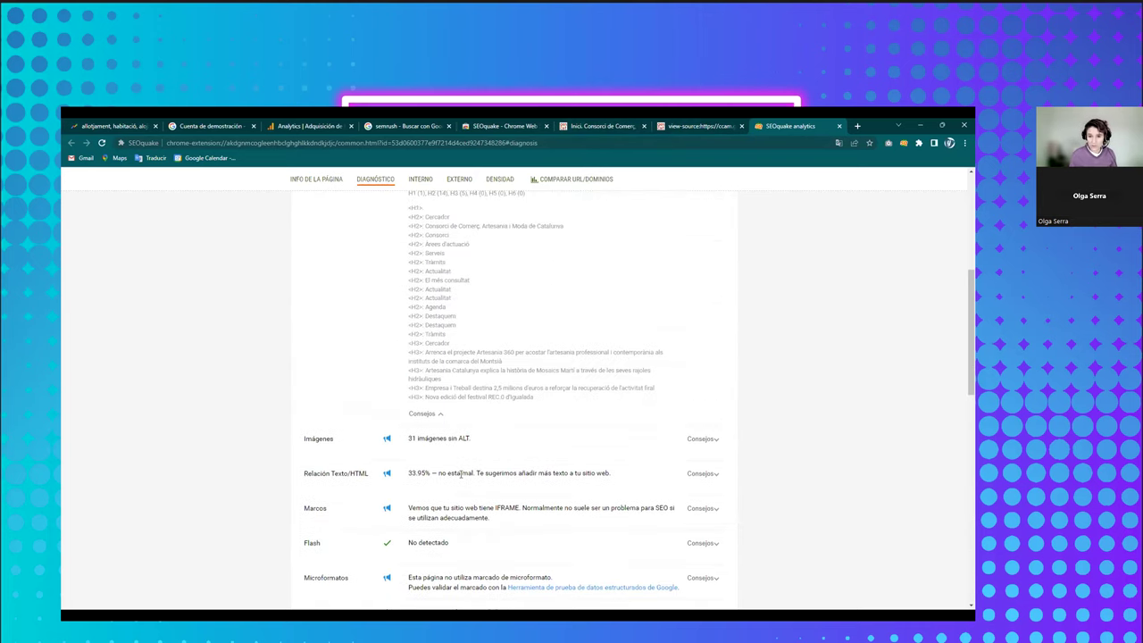
scroll(460, 487, "up", 2)
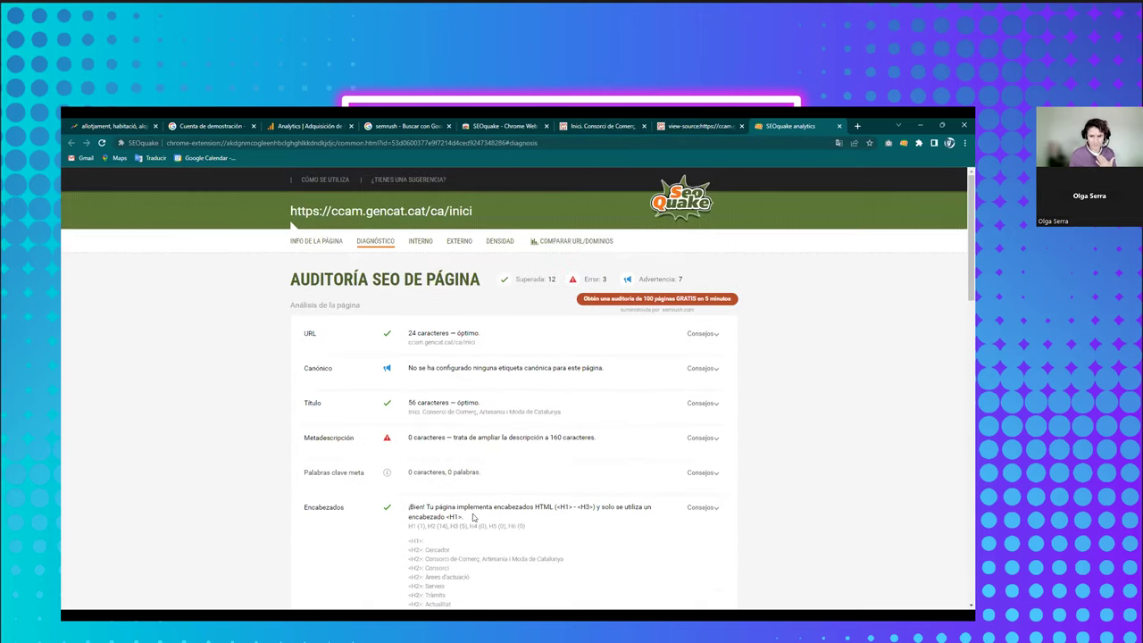
scroll(458, 468, "down", 1)
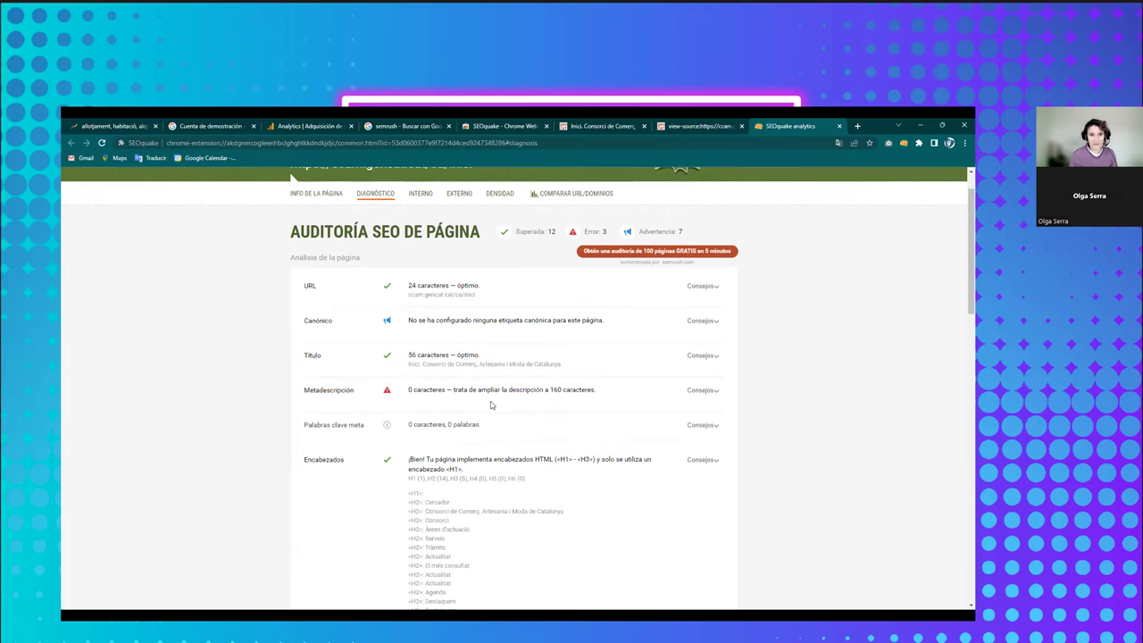
Open the keyword density report for the page and highlight "palabras" in the Todas las palabras heading
left_click(503, 194)
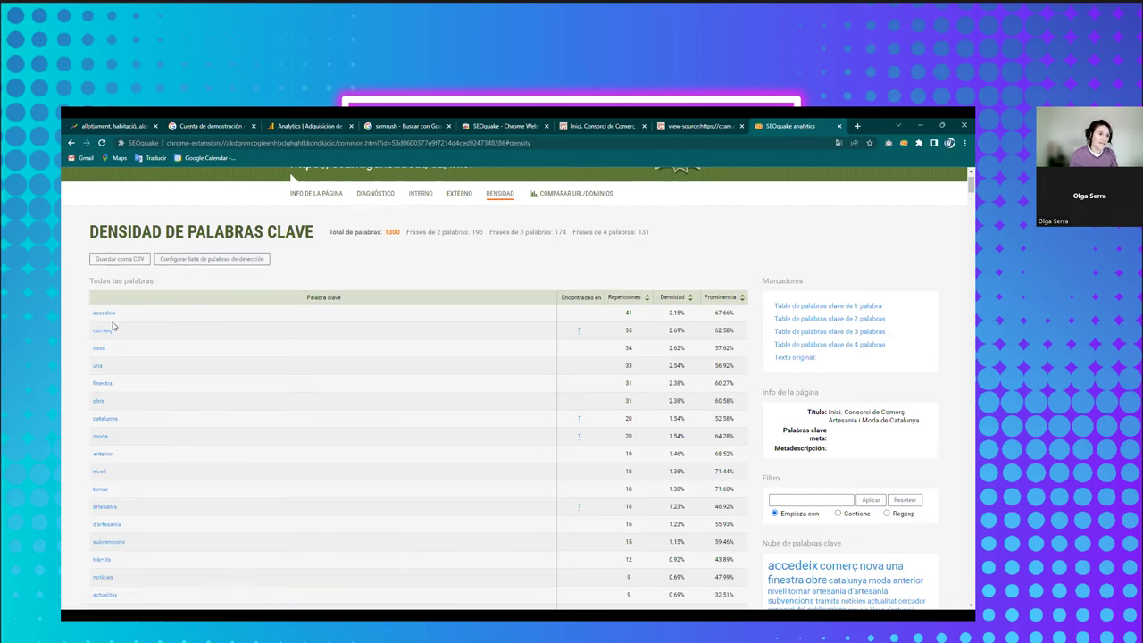
scroll(384, 448, "up", 1)
scroll(384, 448, "up", 1)
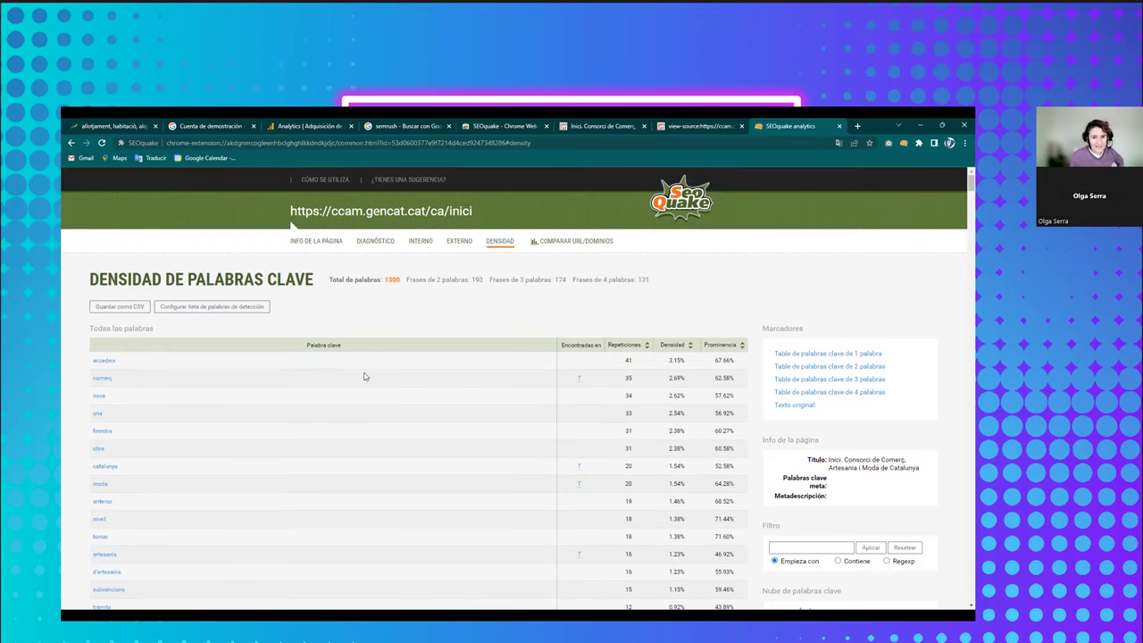
double_click(134, 329)
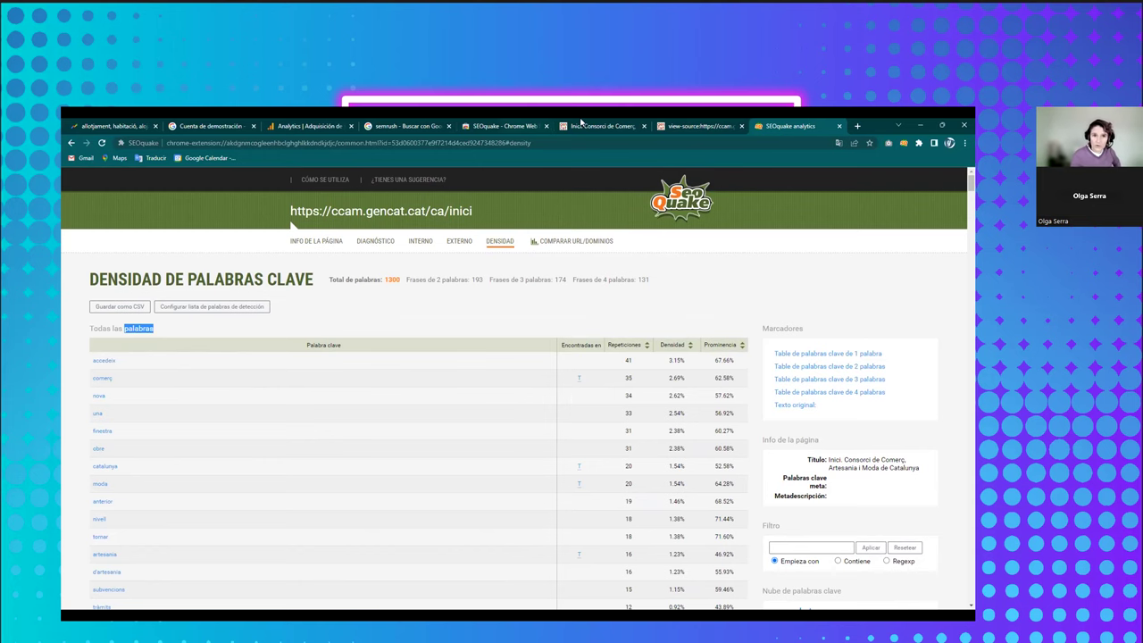
Look over the Gencat home page's content, return to the keyword density report and clear the text highlight
left_click(582, 125)
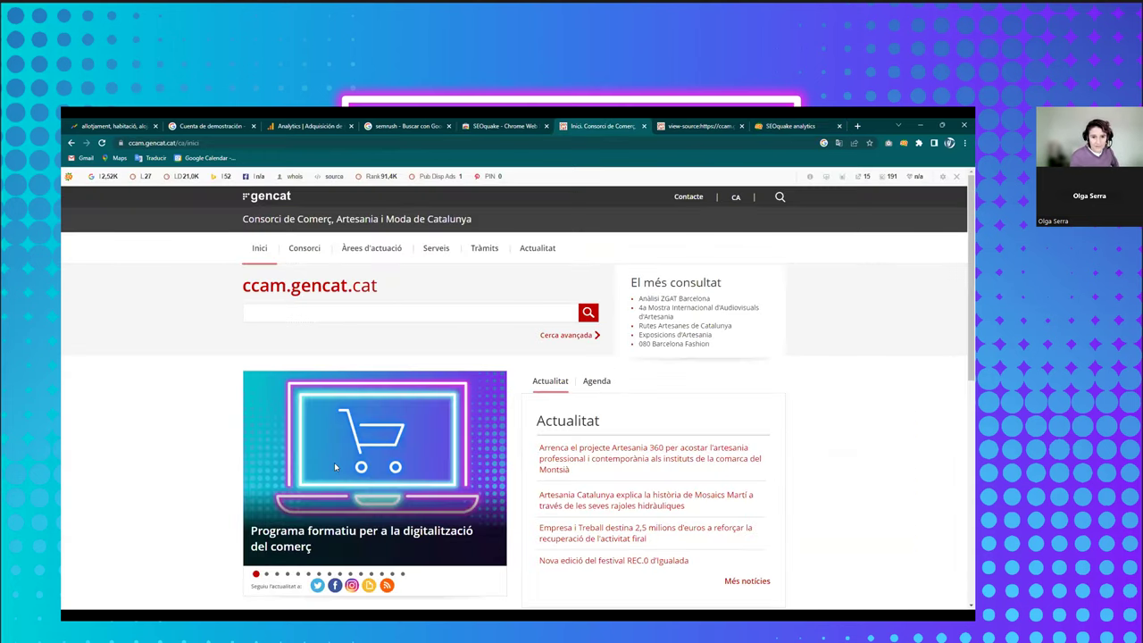
scroll(238, 495, "down", 2)
scroll(239, 495, "up", 2)
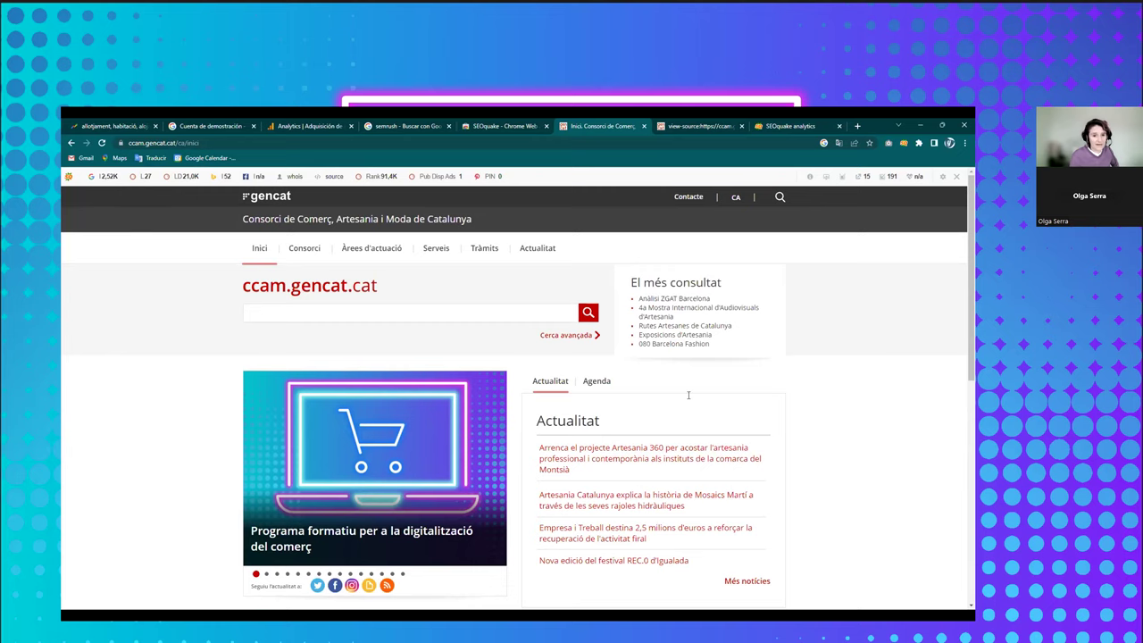
key("ctrl+Tab")
key("ctrl+Tab")
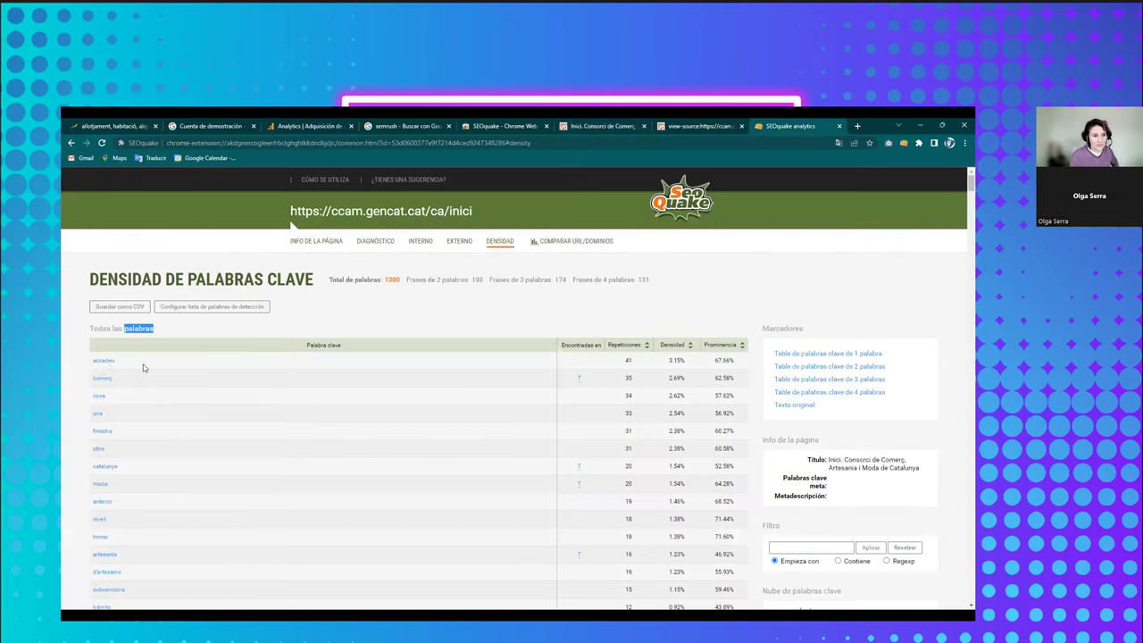
left_click(86, 386)
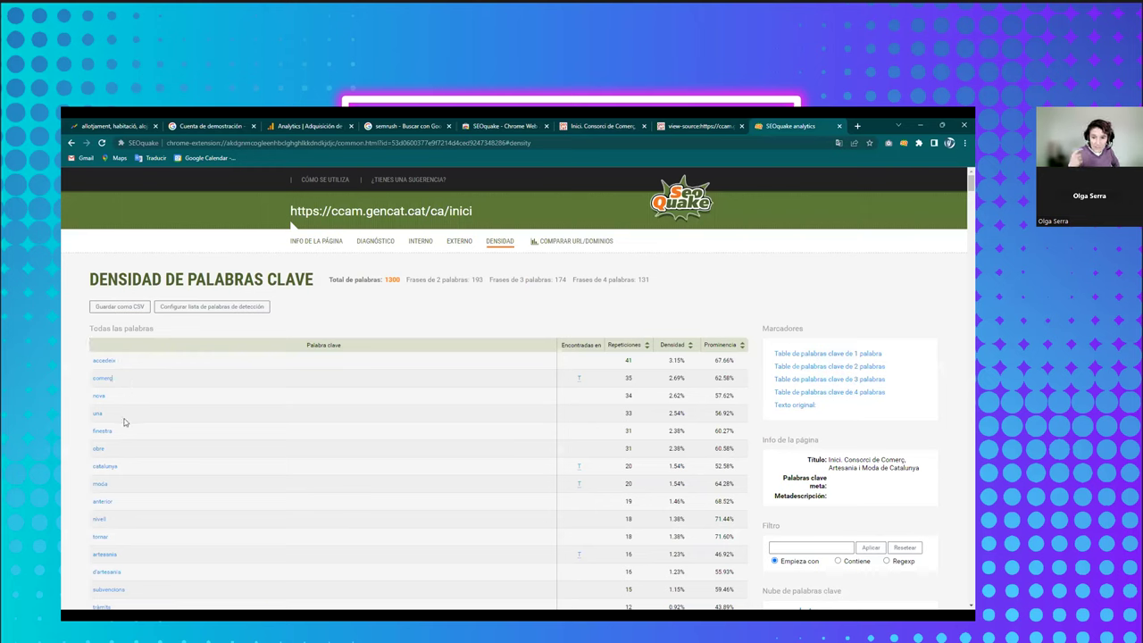
Look through the Todas las palabras keyword table down to the Frases de 2 palabras section
scroll(147, 429, "down", 1)
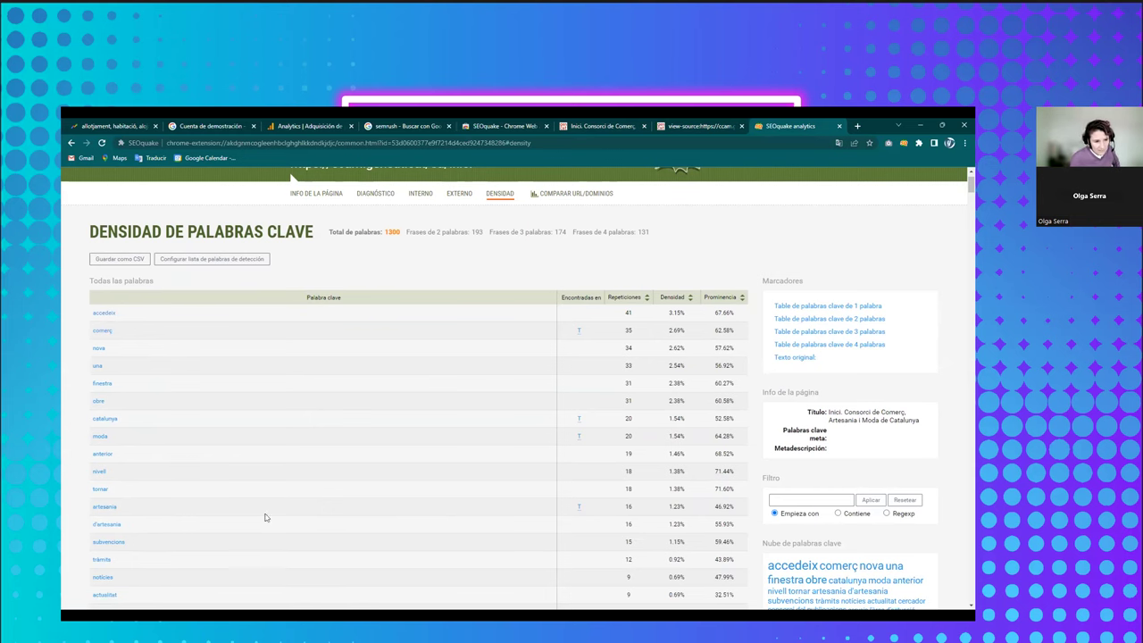
scroll(92, 437, "down", 2)
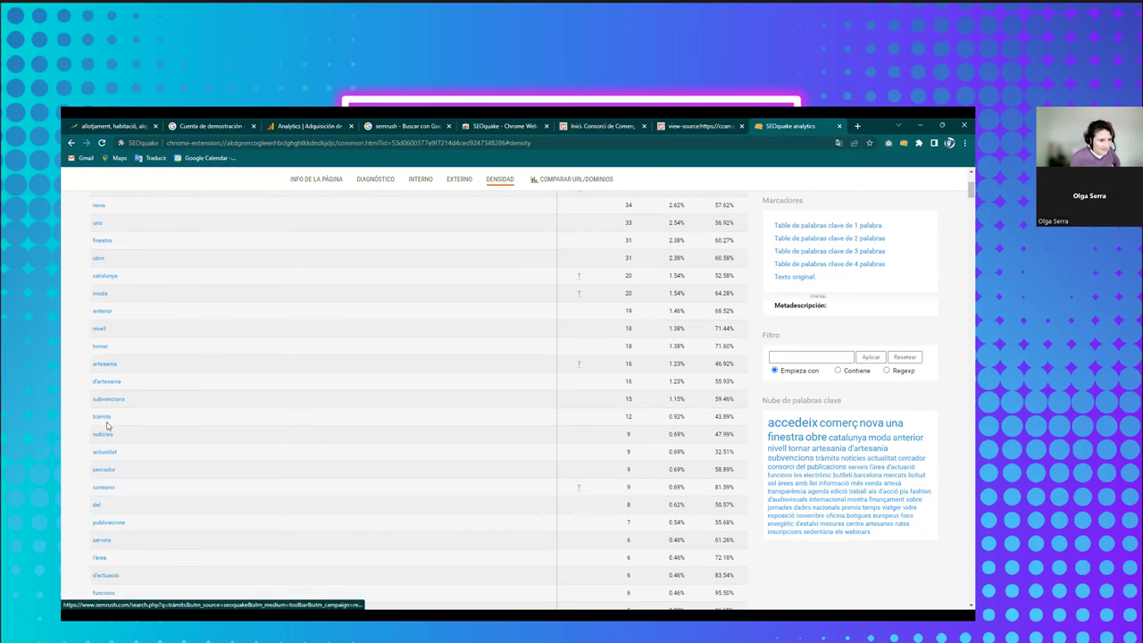
scroll(109, 417, "down", 1)
scroll(187, 467, "down", 5)
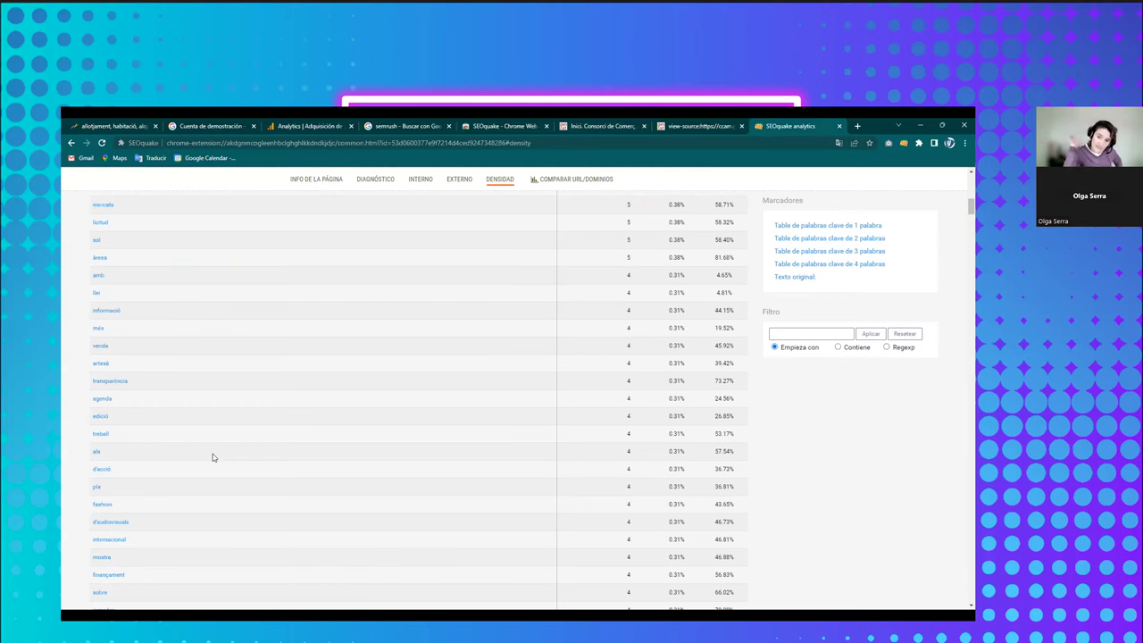
scroll(226, 434, "down", 2)
scroll(247, 414, "down", 10)
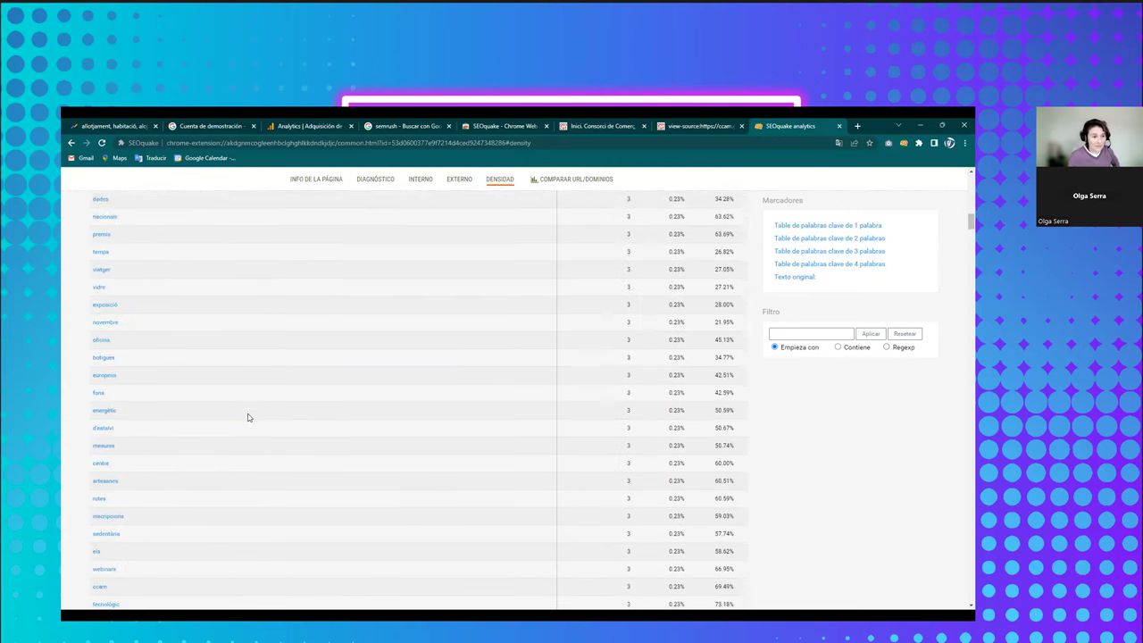
scroll(247, 401, "down", 8)
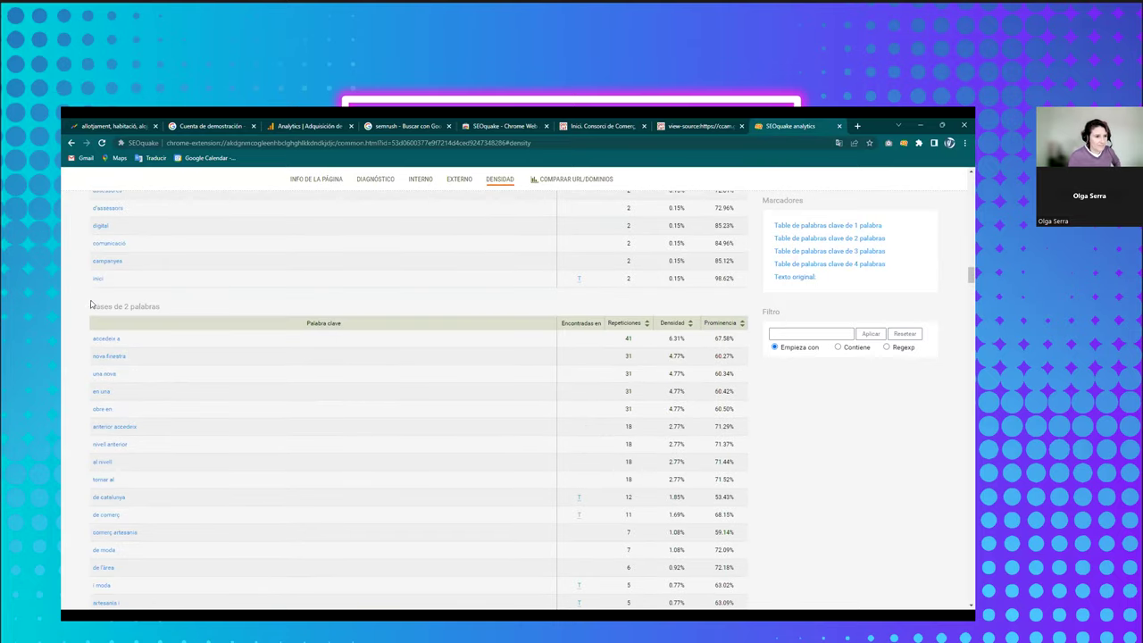
Highlight the Frases de 2 palabras heading and examine the two-word phrases and their densities through the end of the table
double_click(97, 307)
left_click(97, 307)
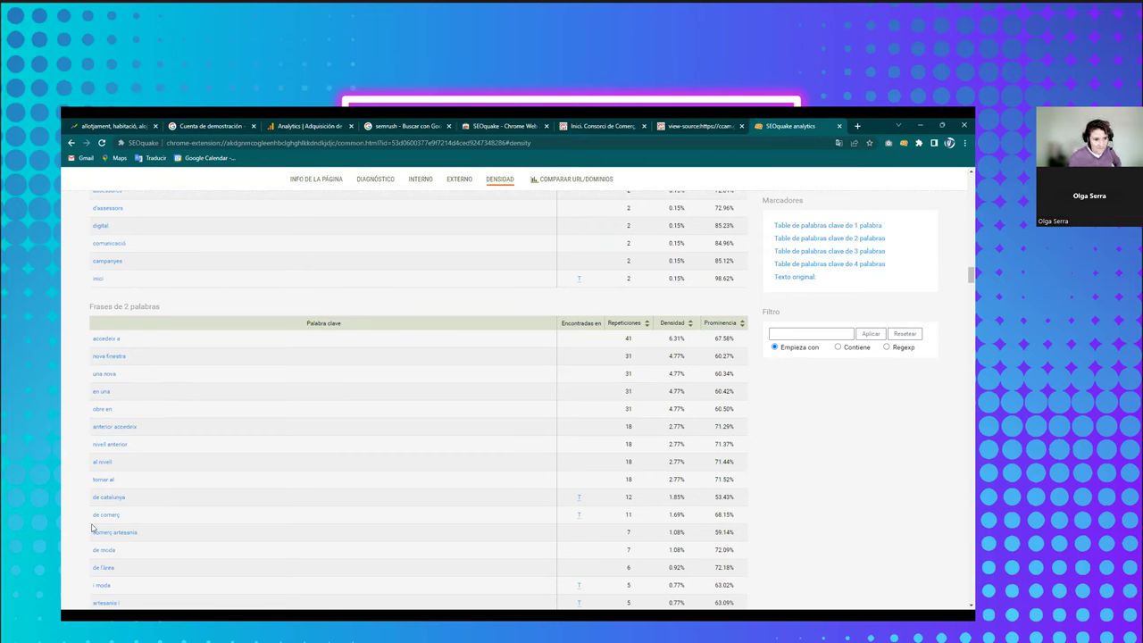
left_click_drag(87, 539, 93, 531)
left_click(62, 529)
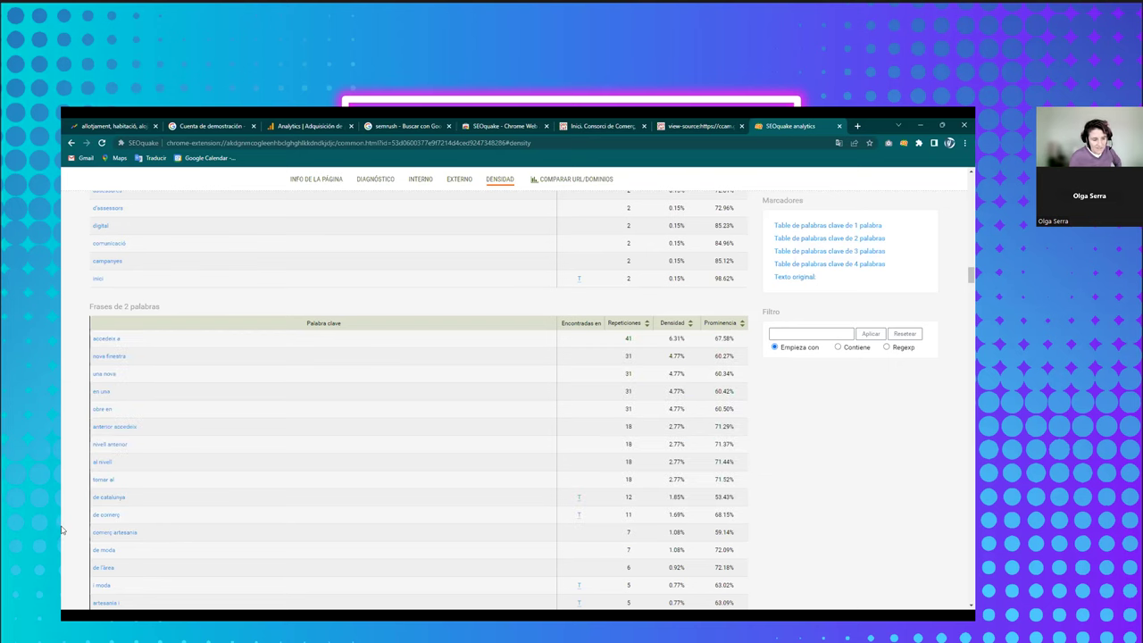
scroll(80, 535, "down", 5)
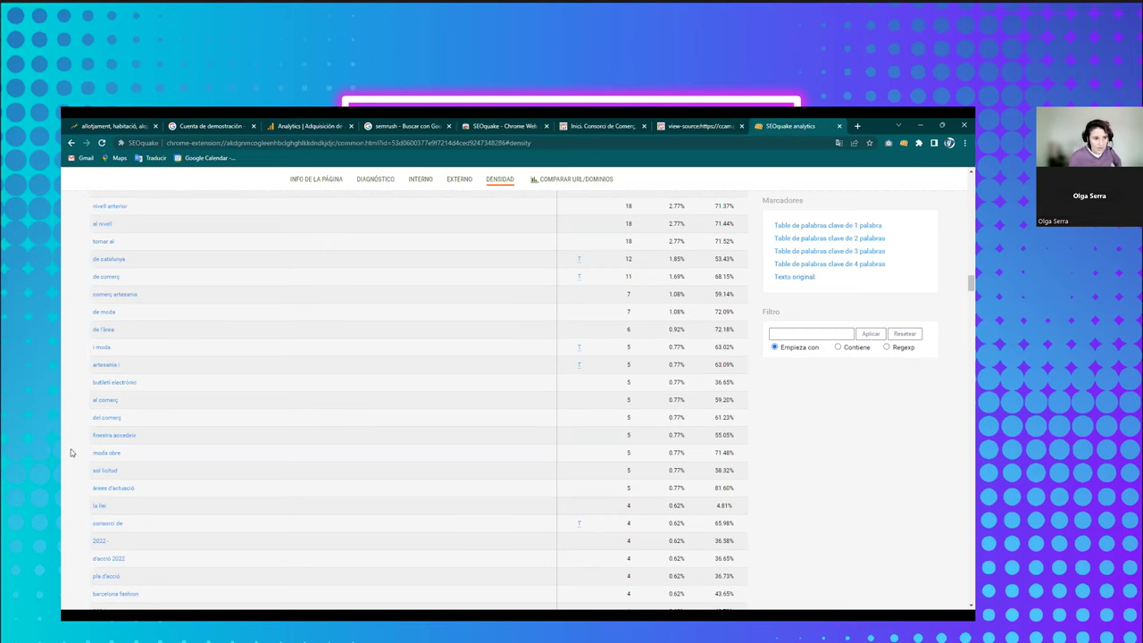
scroll(65, 463, "down", 4)
scroll(62, 485, "down", 4)
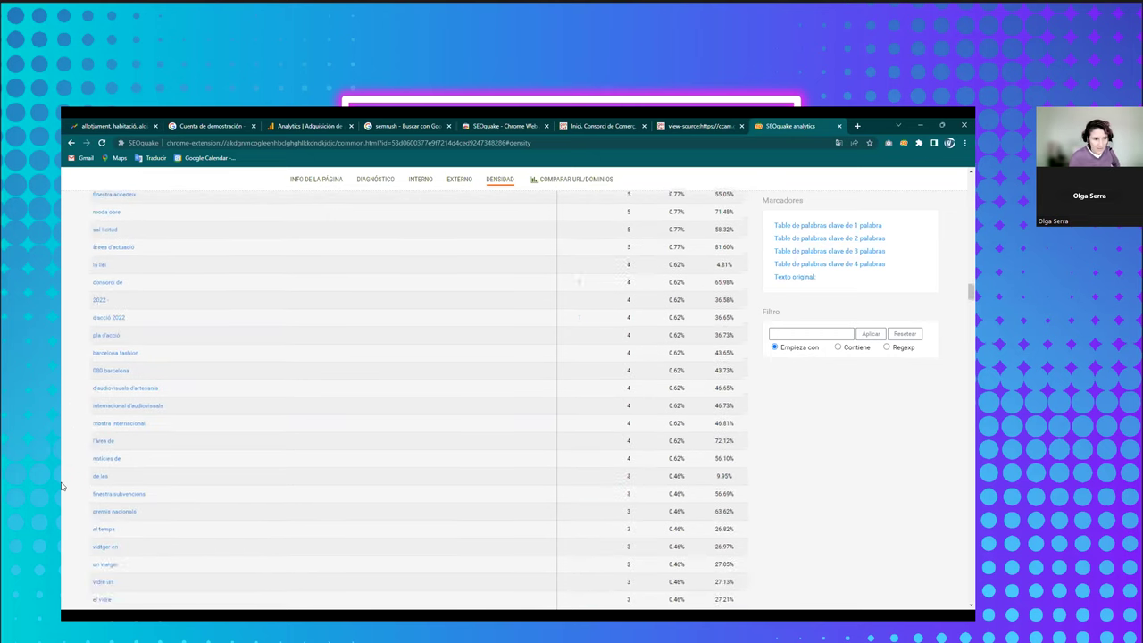
scroll(63, 486, "down", 5)
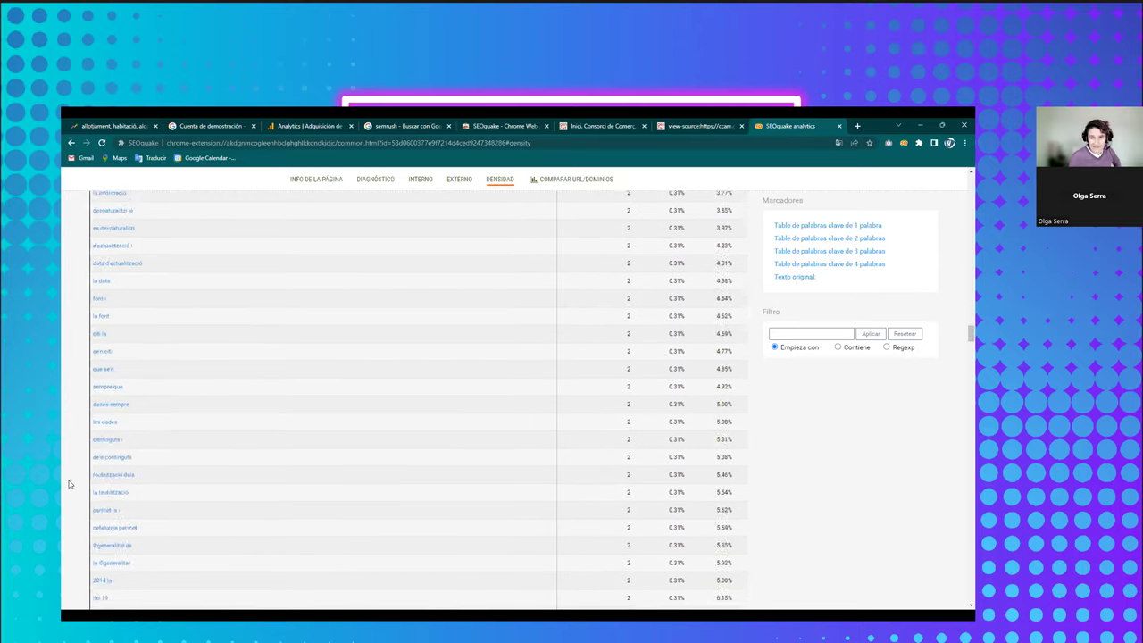
scroll(66, 491, "down", 8)
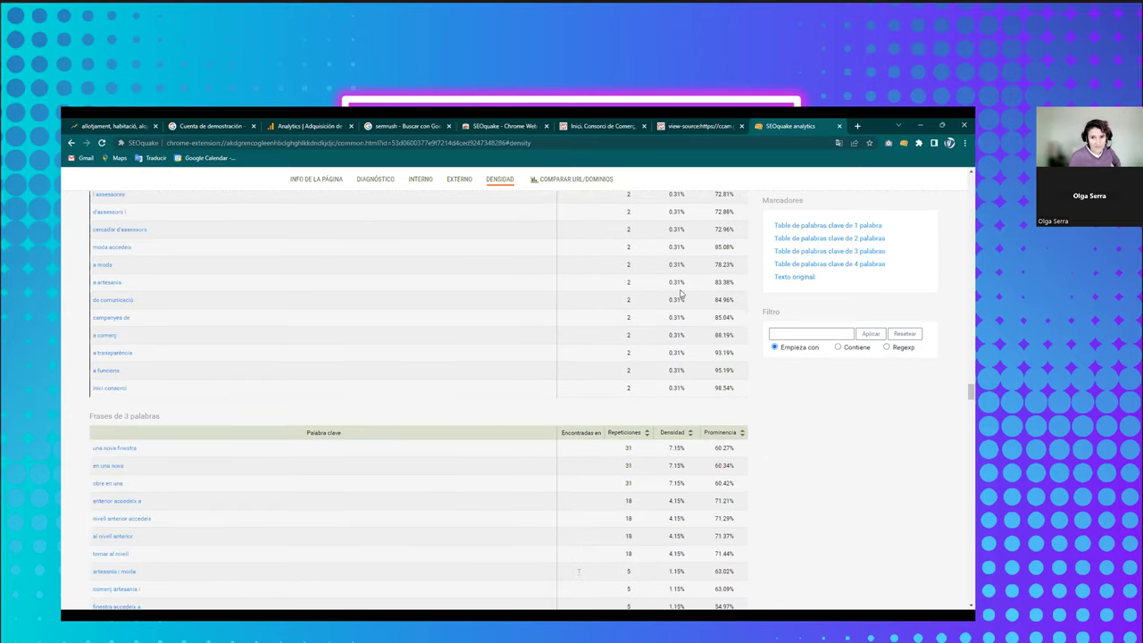
Go to the three-word keyword table and examine its phrases and their repetitions
left_click(823, 254)
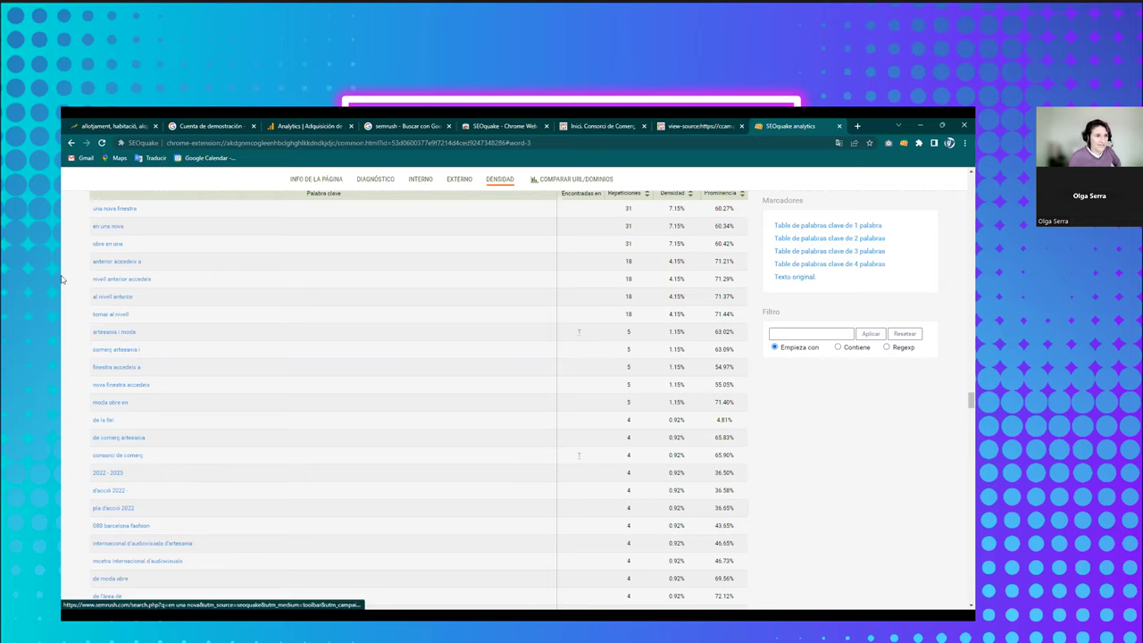
scroll(63, 284, "up", 1)
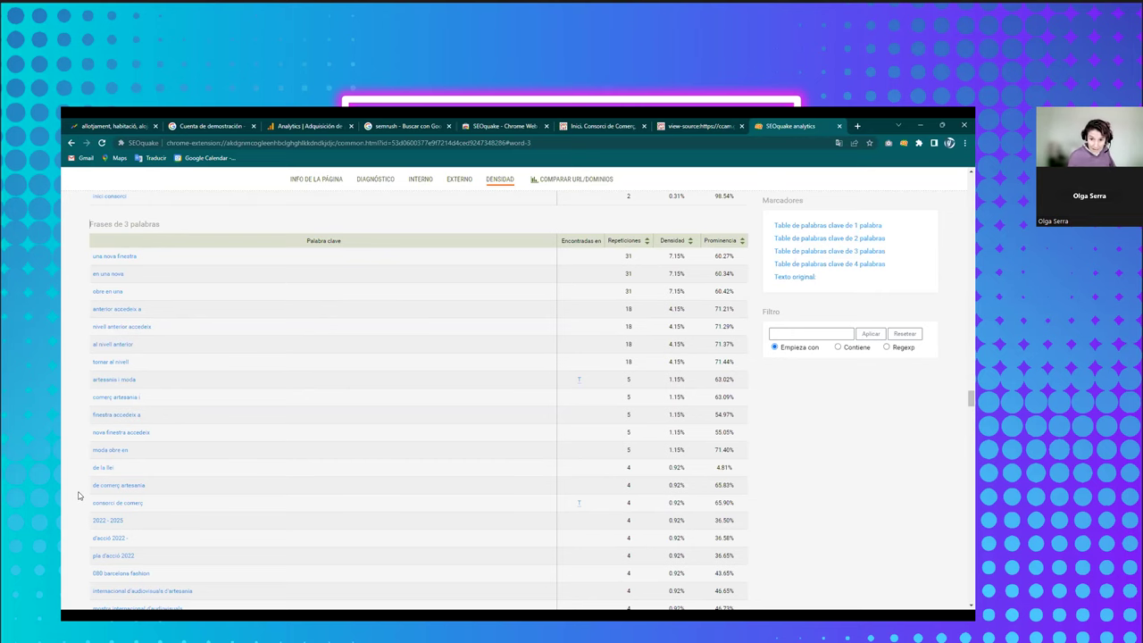
scroll(76, 489, "down", 2)
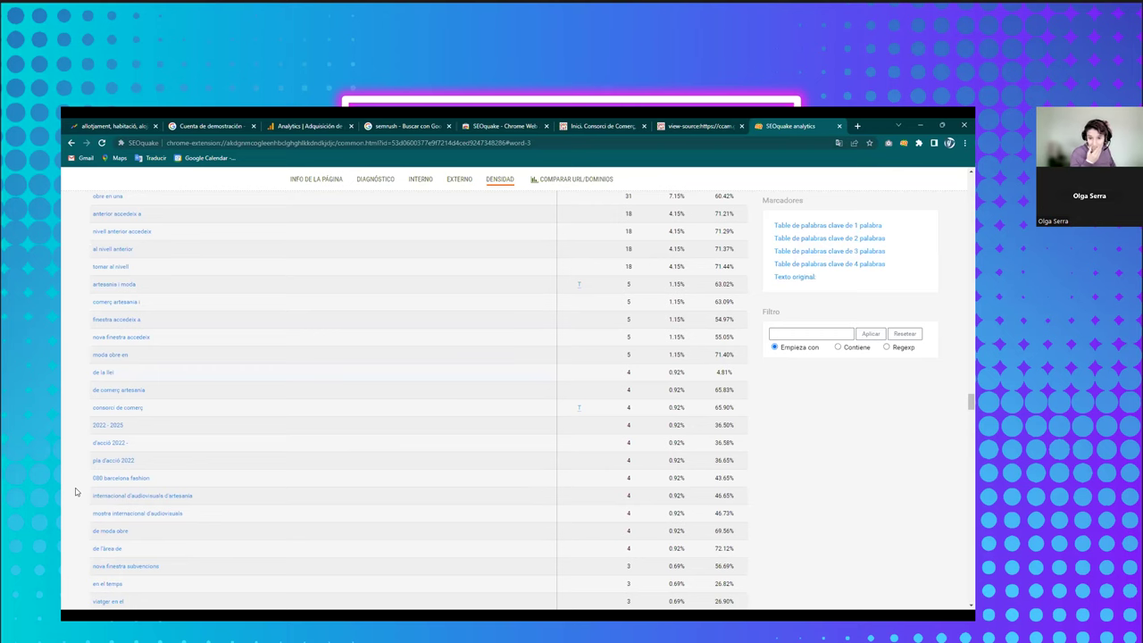
scroll(76, 491, "down", 3)
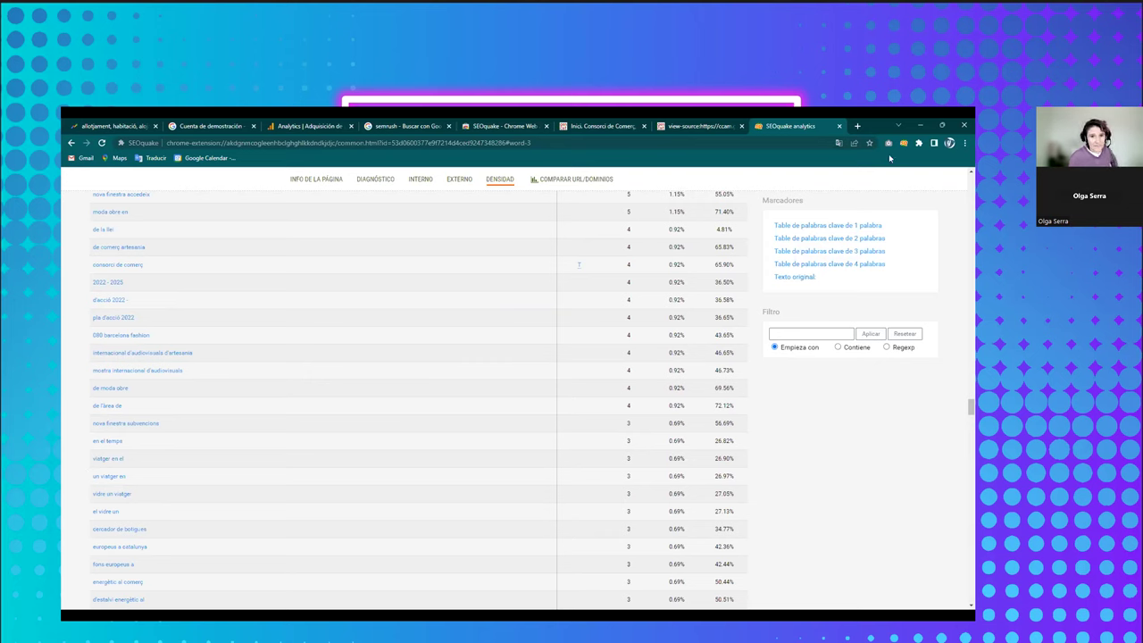
Go back through the phrase tables to the single-word keywords and the keyword cloud
scroll(71, 269, "up", 7)
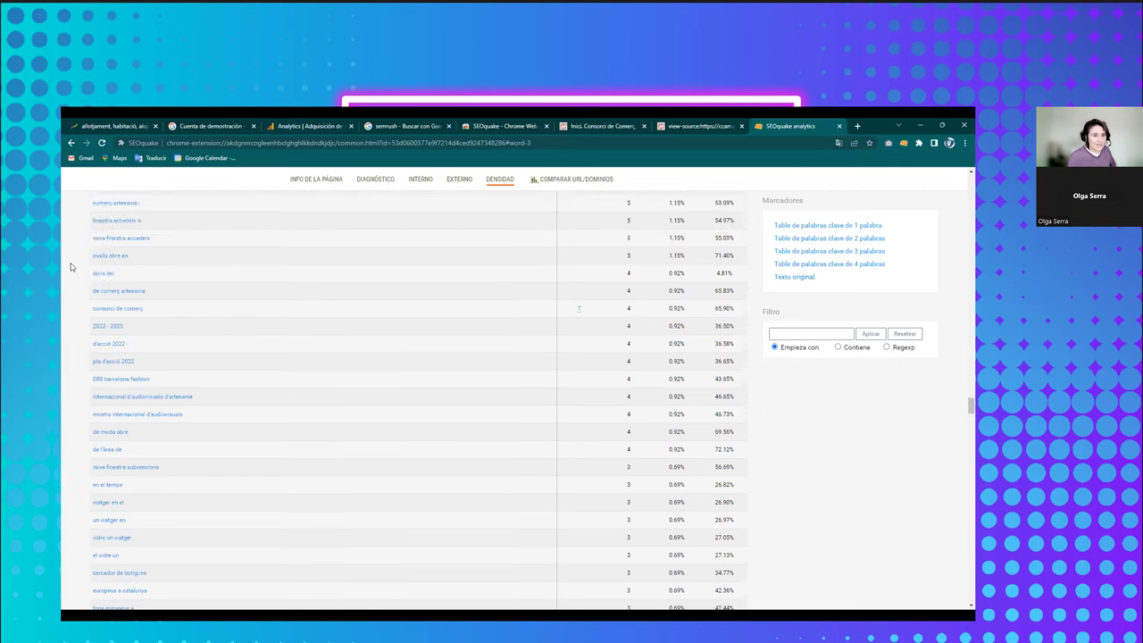
scroll(62, 281, "up", 10)
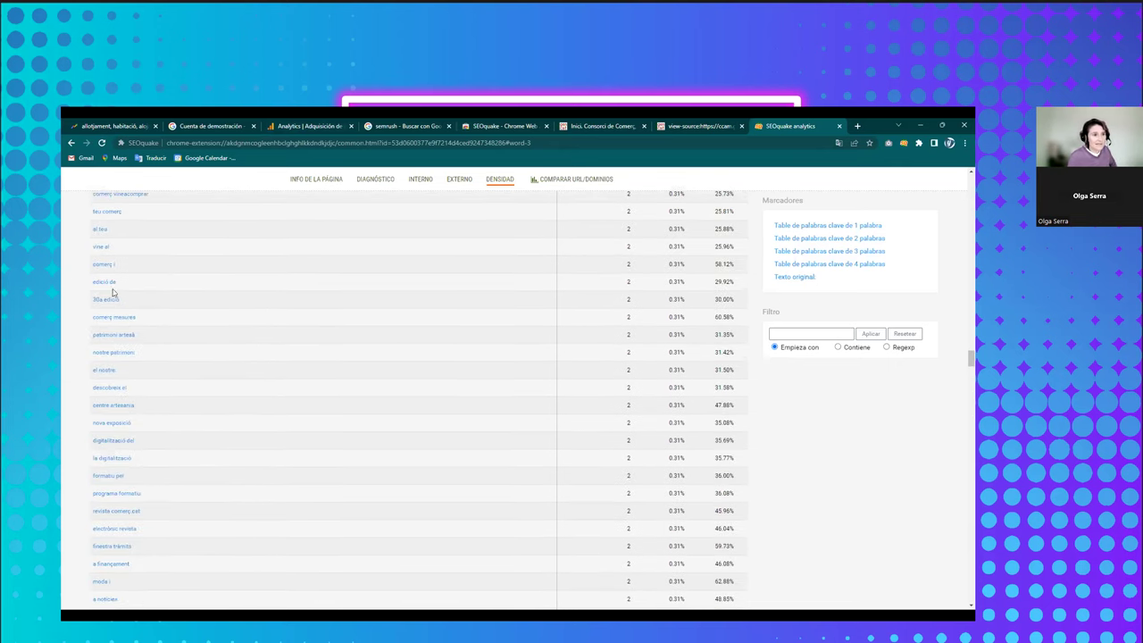
scroll(63, 297, "up", 10)
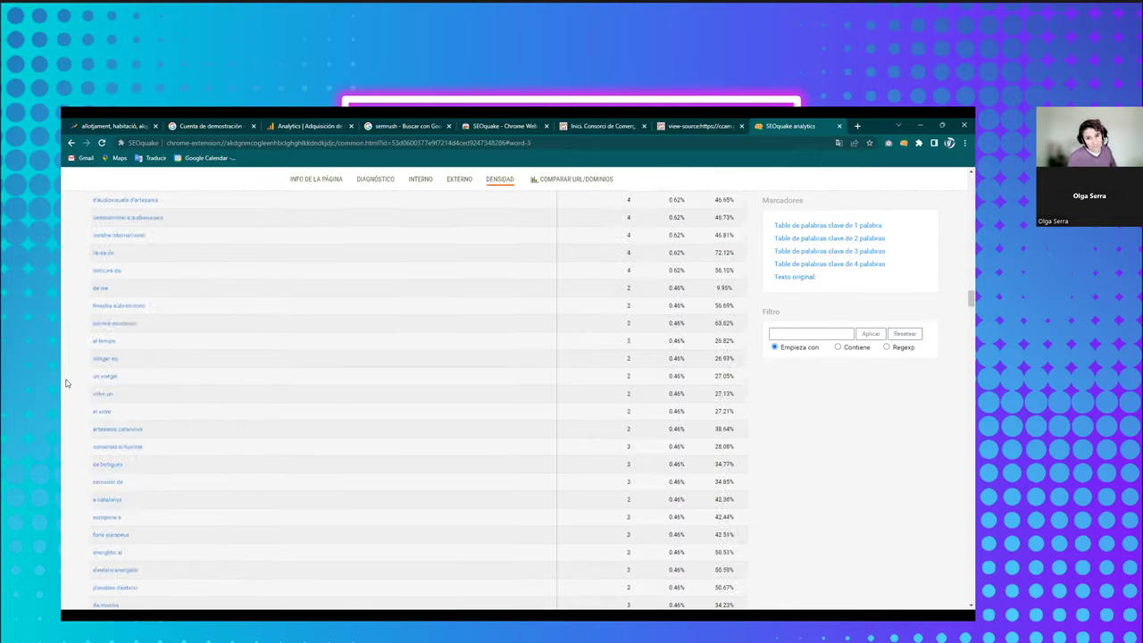
scroll(64, 389, "up", 15)
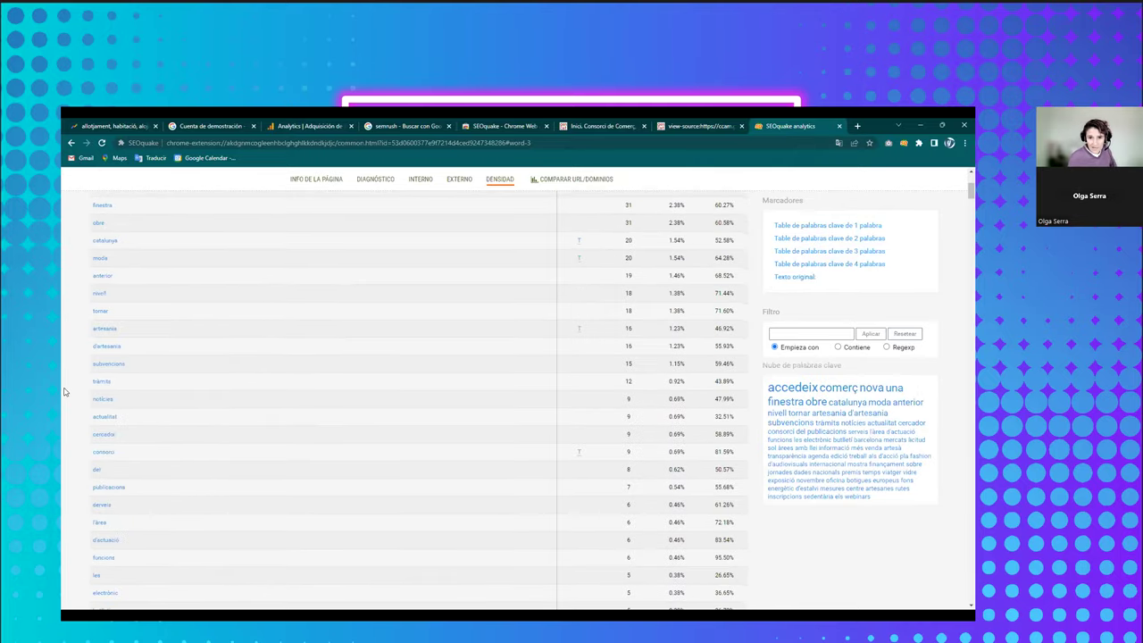